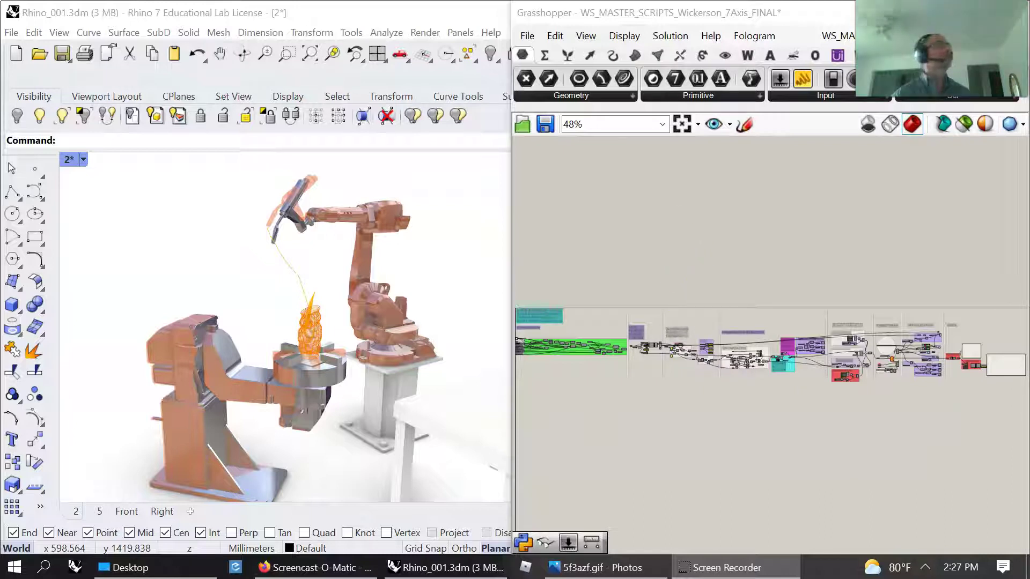
# Switch to Photos to view the robot animation 5f3azf.gif and minimise it again.
pyautogui.click(595, 568)
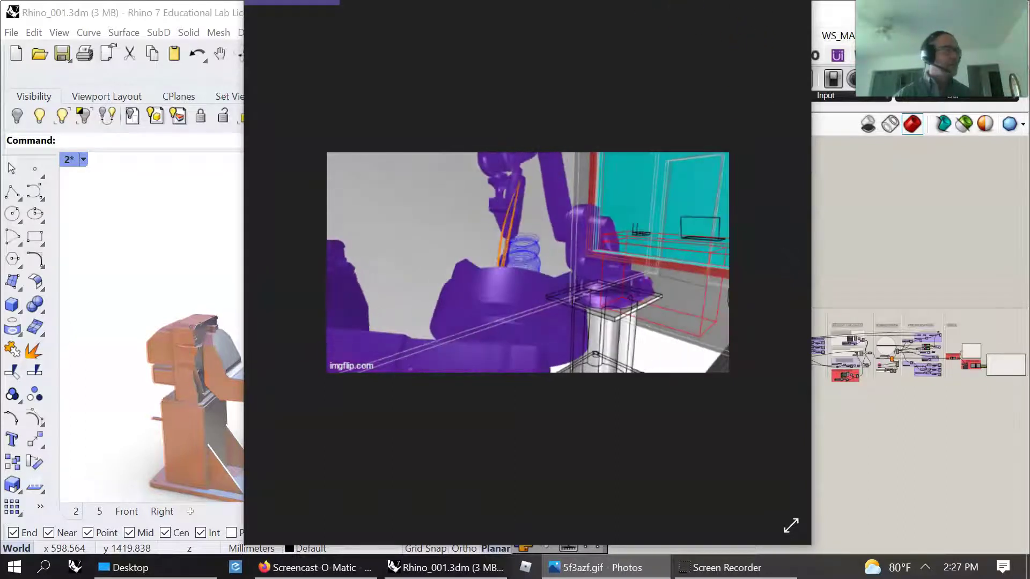
pyautogui.press('super+Down')
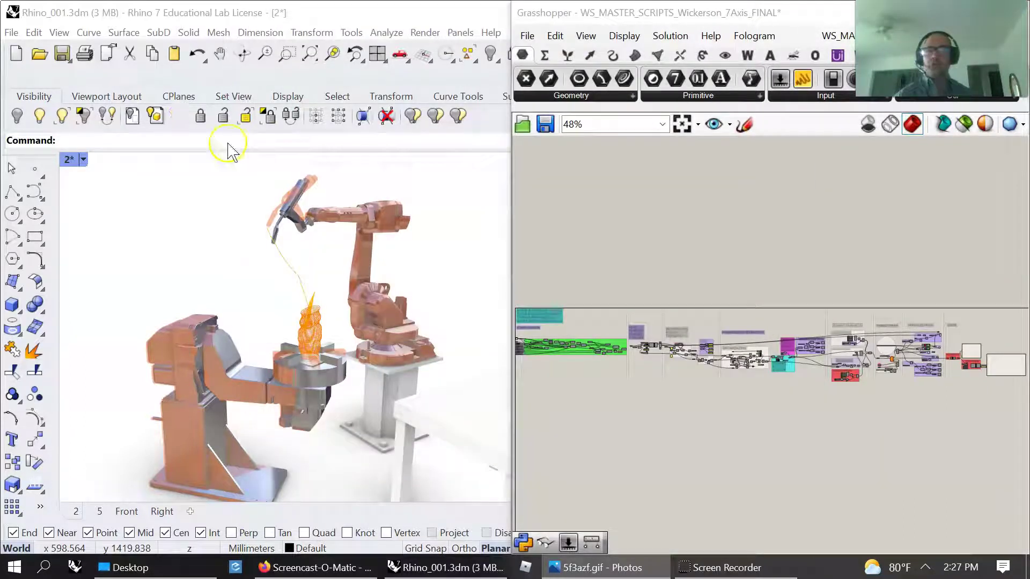
# Preview the robot motion by moving the Time slider in the Robot Data section back and forth, stopping at 0.650917.
pyautogui.scroll(6, 891, 357)
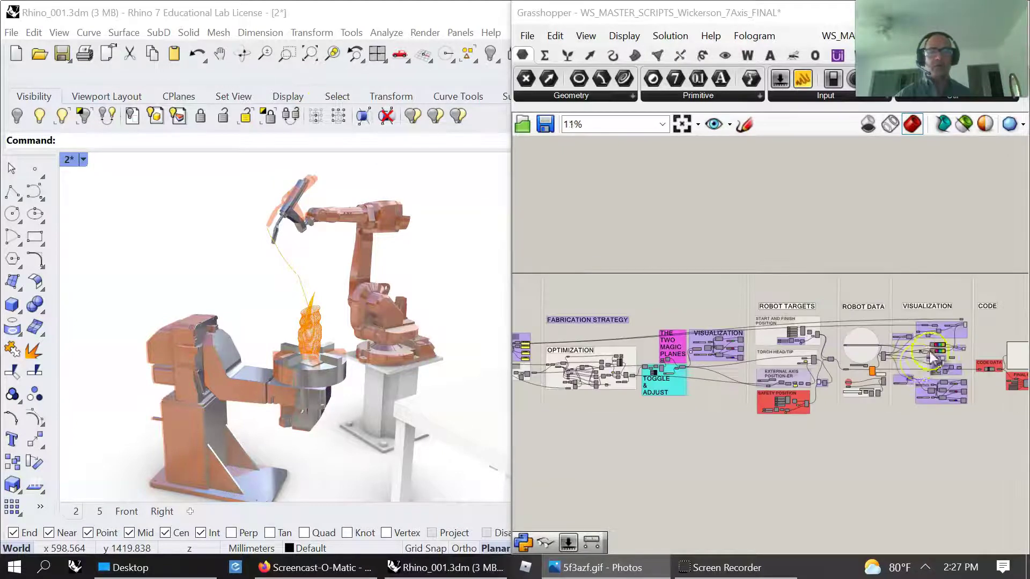
pyautogui.moveTo(690, 318); pyautogui.dragTo(743, 321, button='right')
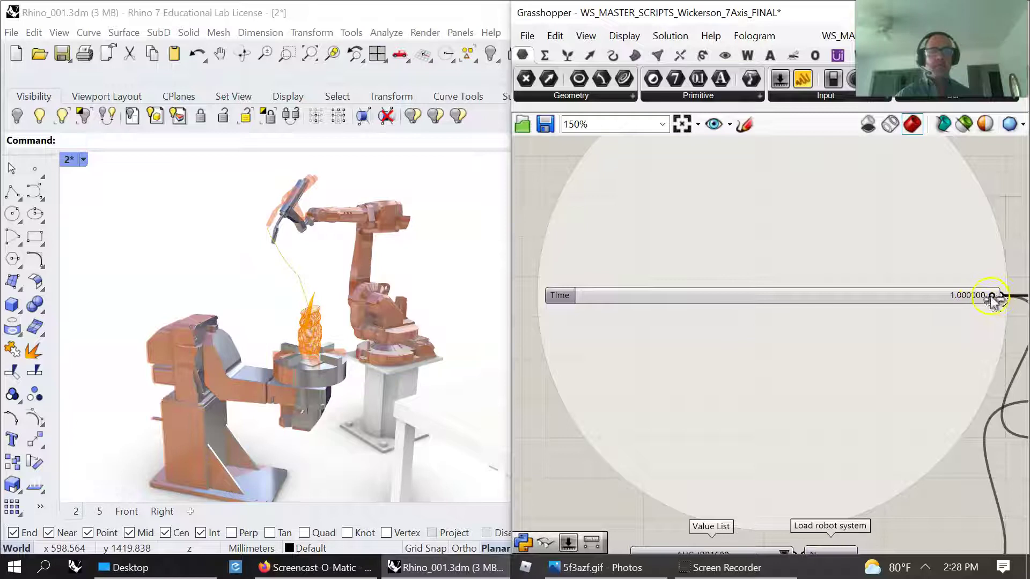
pyautogui.moveTo(992, 296); pyautogui.dragTo(654, 295)
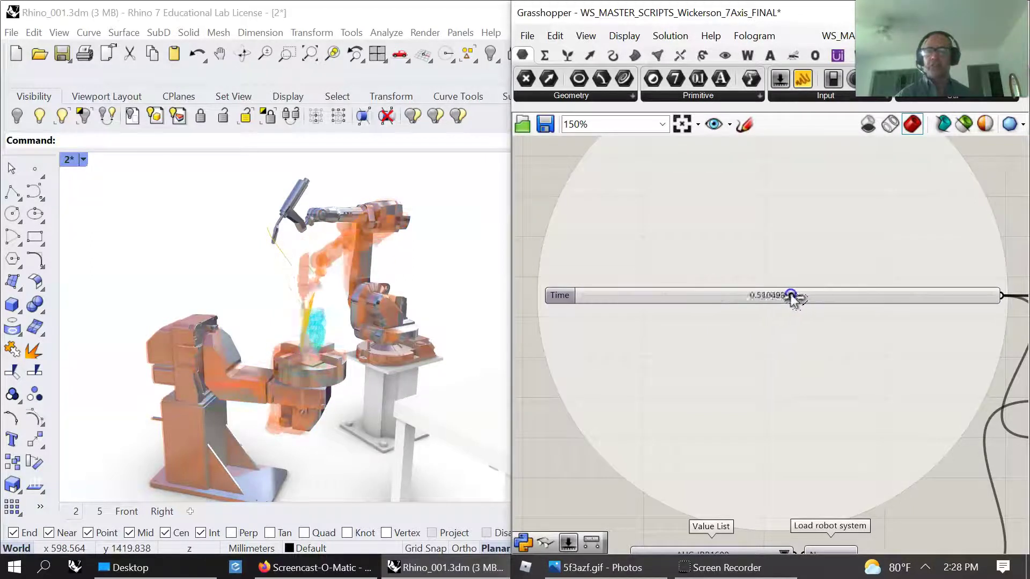
pyautogui.moveTo(849, 303); pyautogui.dragTo(876, 310)
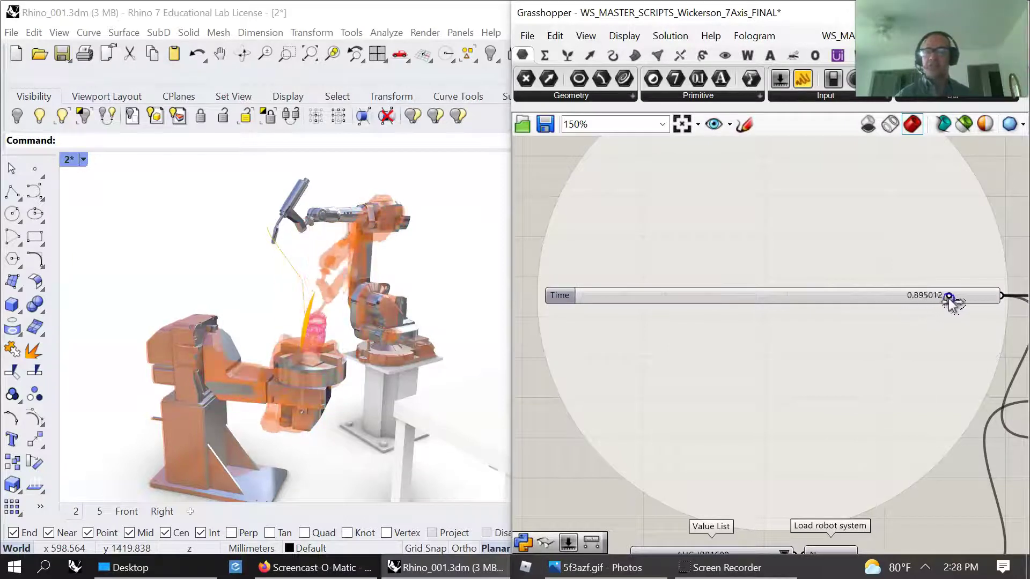
pyautogui.moveTo(950, 301); pyautogui.dragTo(848, 296)
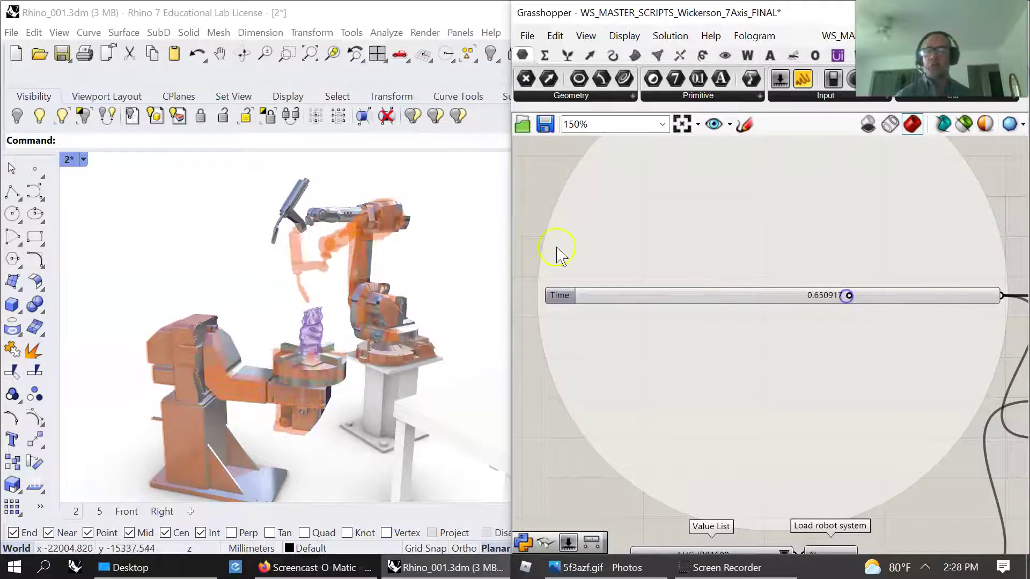
# Set the perspective viewport's display mode to Shaded and advance the simulation Time slider to 0.763779.
pyautogui.click(83, 159)
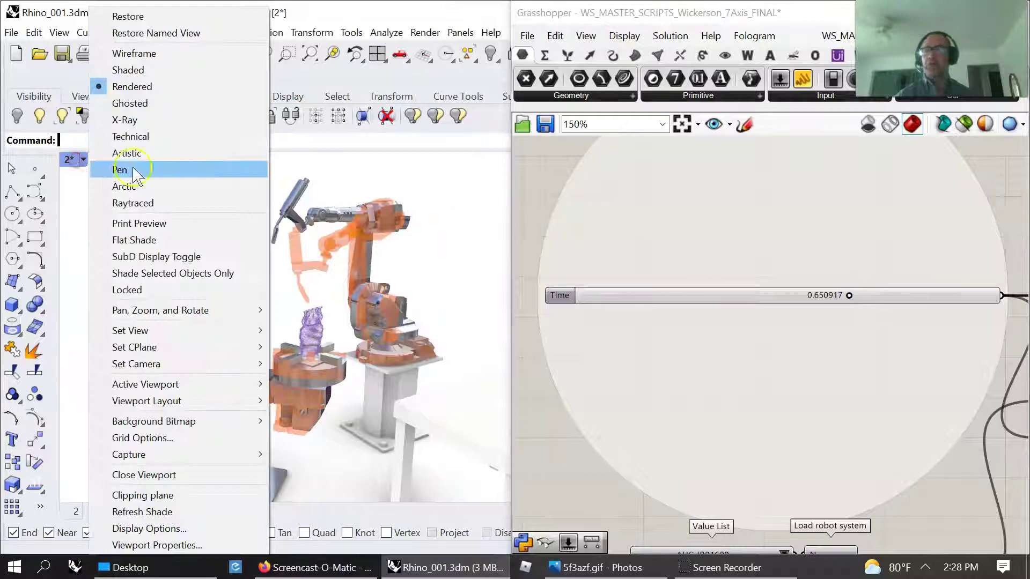
pyautogui.click(123, 73)
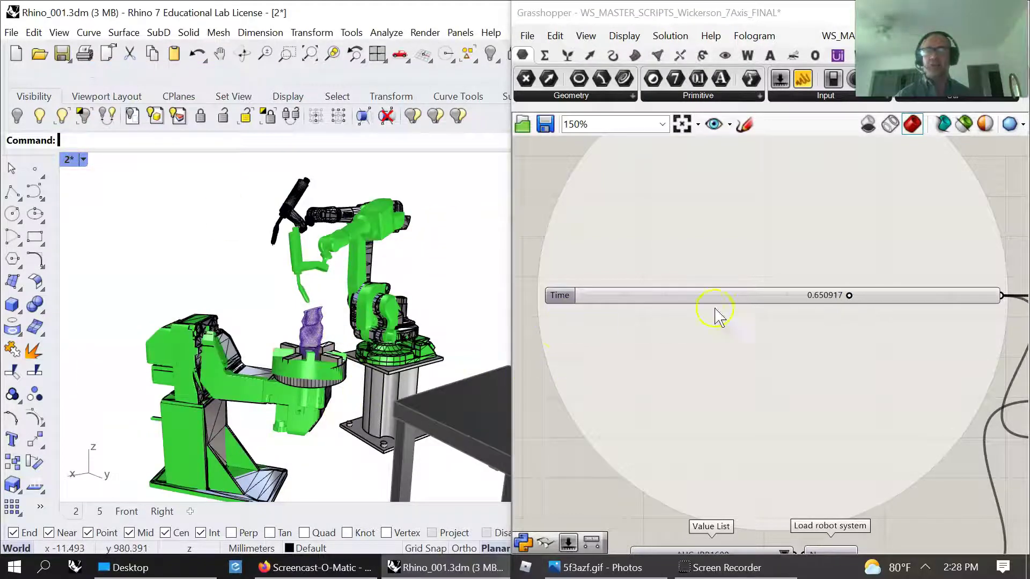
pyautogui.moveTo(849, 296); pyautogui.dragTo(896, 311)
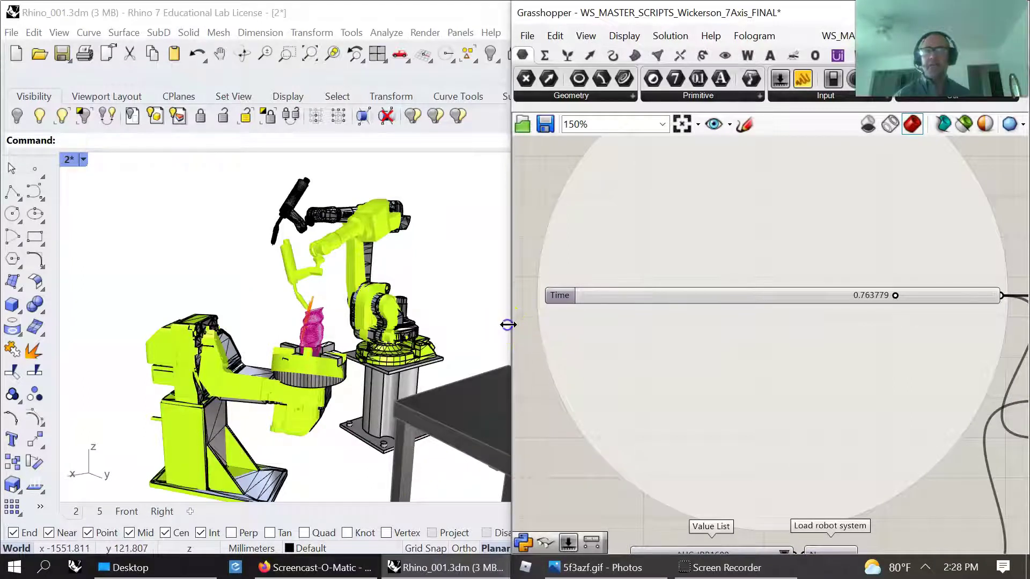
# Widen the Rhino window to reveal the layers, turn on the Room layer and hide the Robot layer.
pyautogui.moveTo(508, 325); pyautogui.dragTo(726, 327)
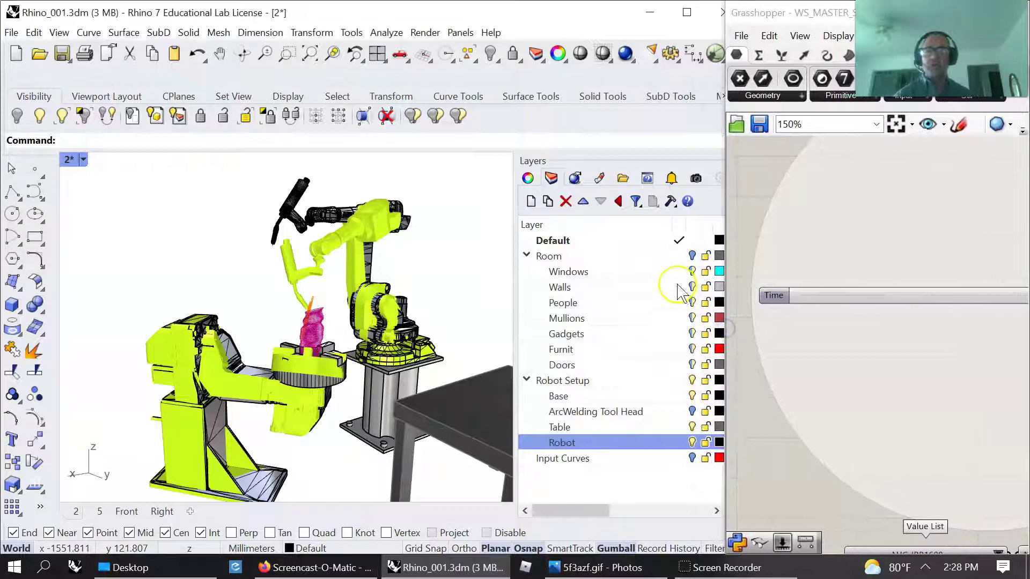
pyautogui.click(692, 256)
pyautogui.moveTo(314, 375)
pyautogui.mouseDown(button='right')
pyautogui.moveTo(474, 363)
pyautogui.moveTo(311, 382)
pyautogui.mouseUp(button='right')
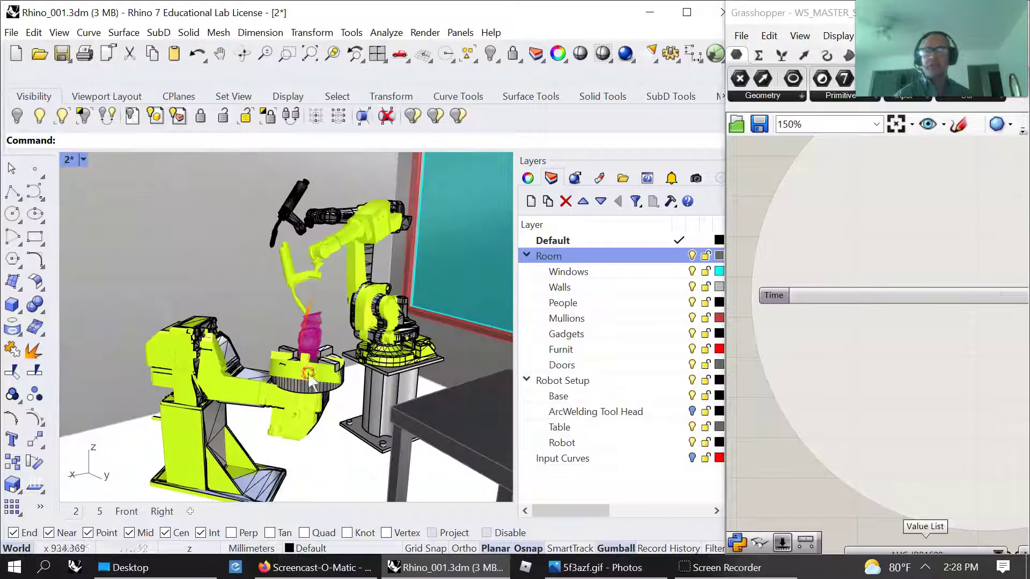
pyautogui.click(693, 381)
pyautogui.click(692, 381)
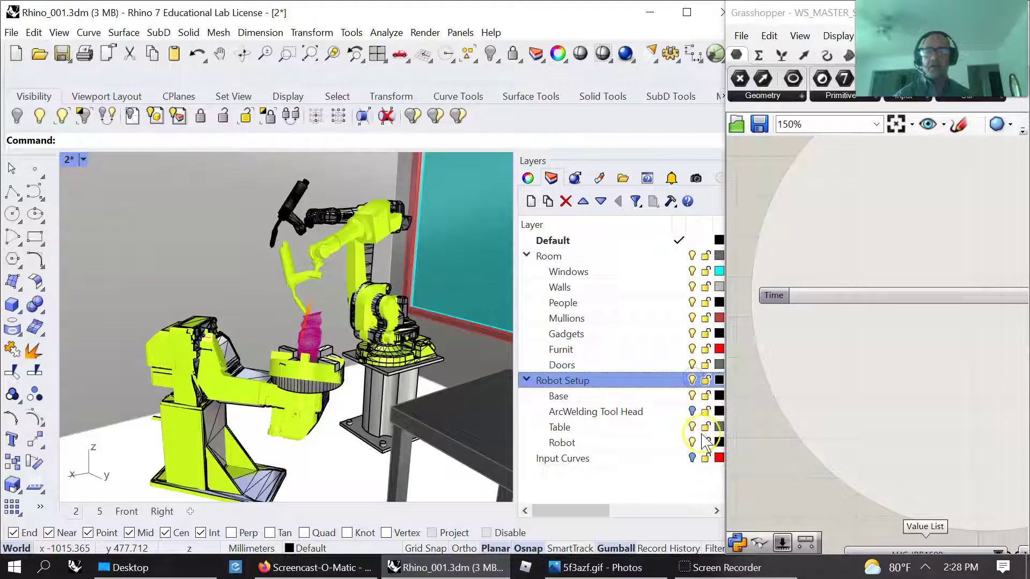
pyautogui.click(671, 443)
# Widen the Grasshopper window again and set the simulation's Time slider to 0.000000.
pyautogui.moveTo(445, 386); pyautogui.dragTo(359, 378, button='right')
pyautogui.scroll(6, 260, 349)
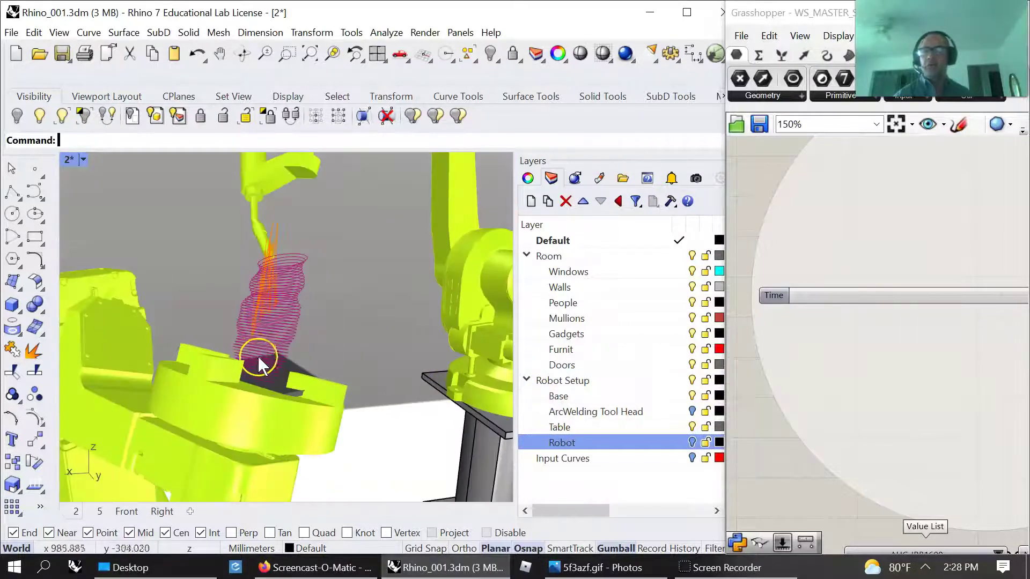
pyautogui.moveTo(259, 360); pyautogui.dragTo(265, 358, button='right')
pyautogui.moveTo(880, 338); pyautogui.dragTo(743, 344, button='right')
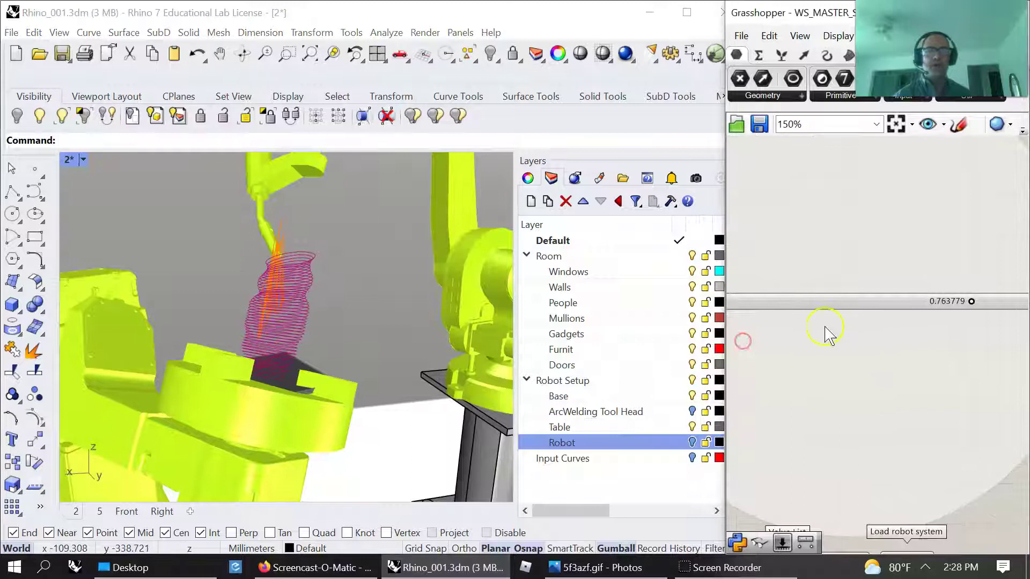
pyautogui.moveTo(725, 336); pyautogui.dragTo(515, 327)
pyautogui.moveTo(767, 304); pyautogui.dragTo(410, 304)
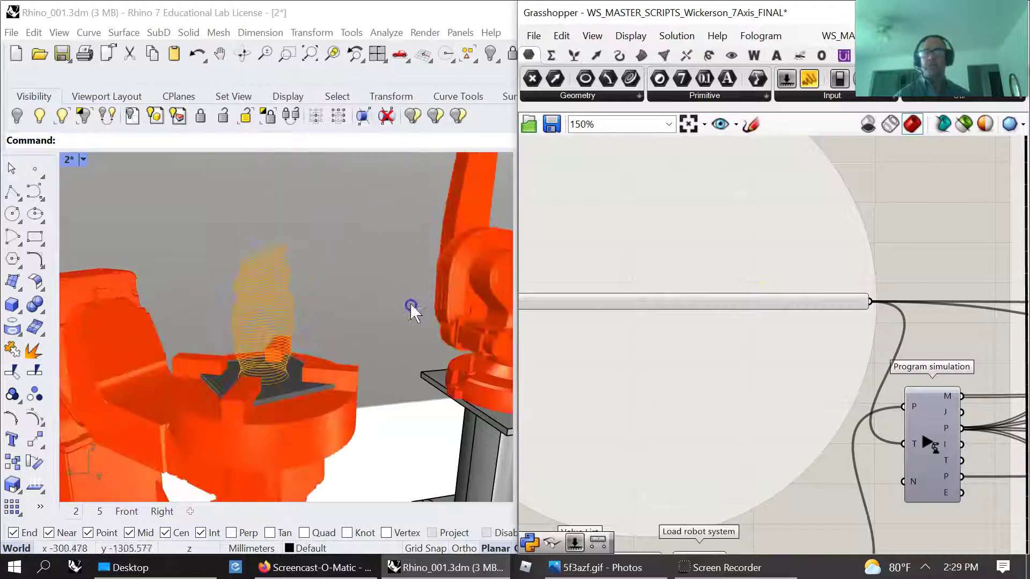
pyautogui.moveTo(578, 382); pyautogui.dragTo(798, 410, button='right')
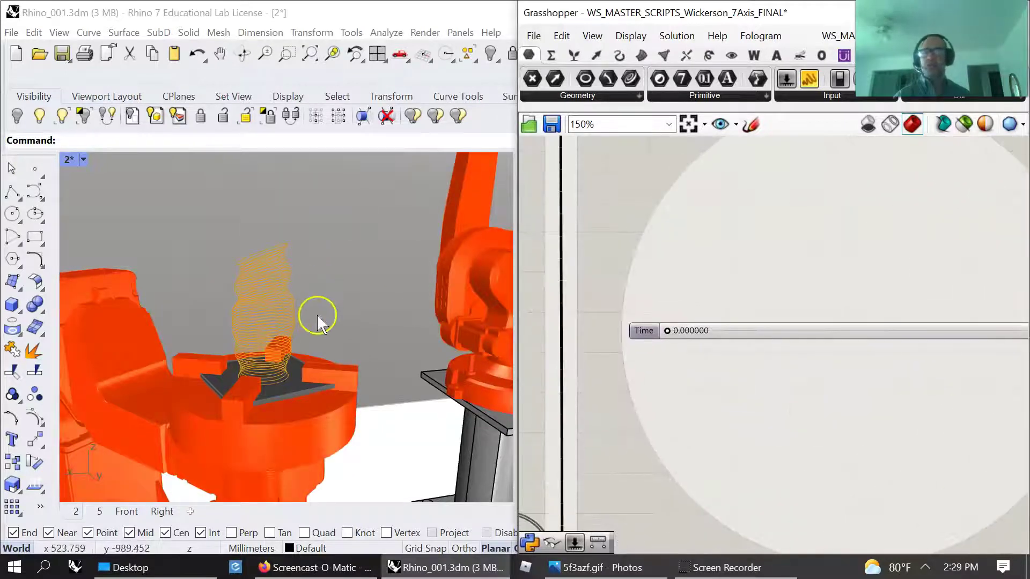
pyautogui.scroll(-1, 317, 315)
pyautogui.scroll(1, 326, 333)
pyautogui.moveTo(326, 333); pyautogui.dragTo(306, 345, button='right')
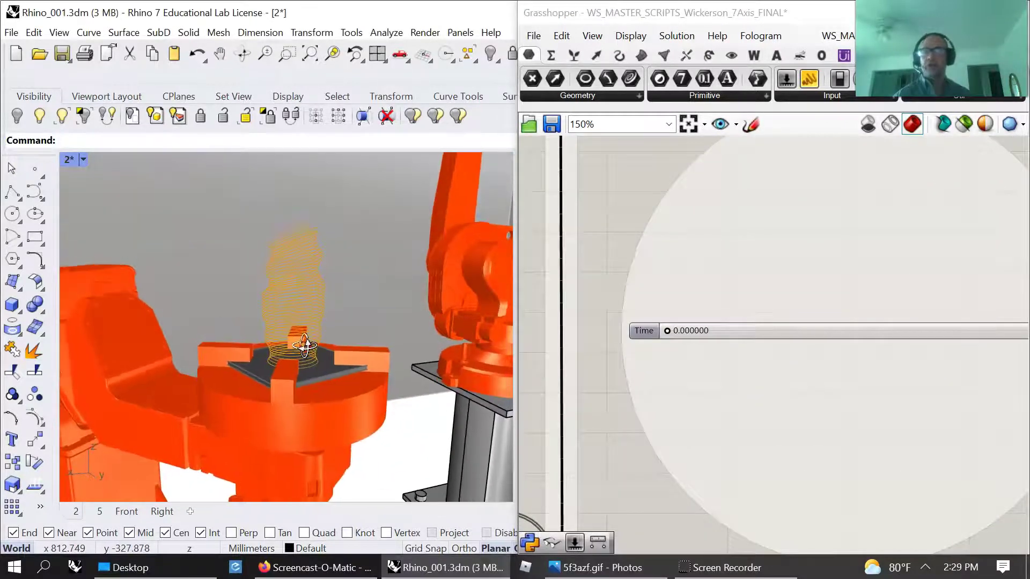
# Look back through the definition from the Robot Data section to the Part Design section at its start.
pyautogui.scroll(-6, 687, 393)
pyautogui.moveTo(624, 407); pyautogui.dragTo(704, 332, button='right')
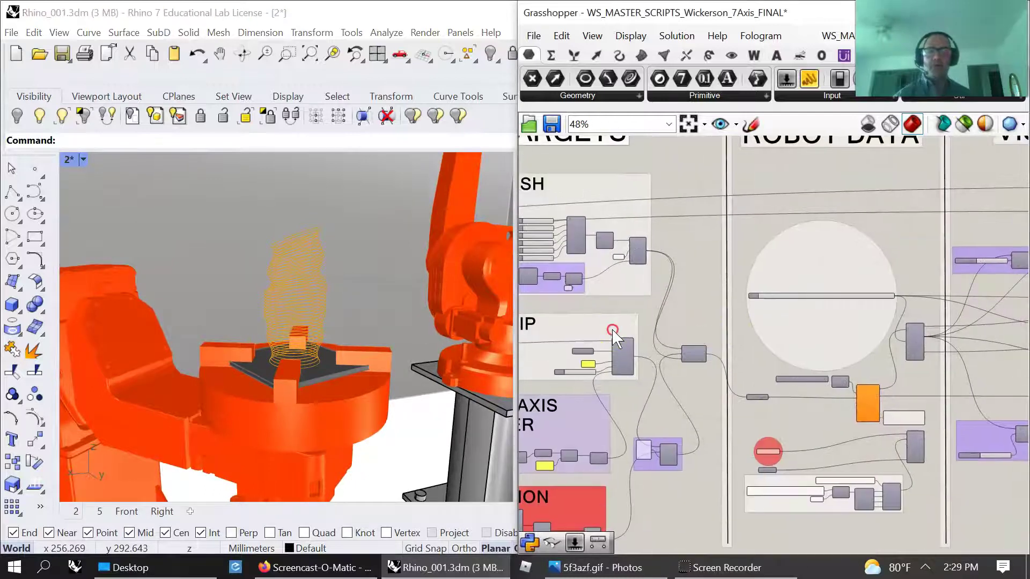
pyautogui.moveTo(611, 328); pyautogui.dragTo(795, 338, button='right')
pyautogui.scroll(-4, 795, 337)
pyautogui.scroll(-2, 792, 337)
pyautogui.moveTo(652, 359); pyautogui.dragTo(826, 324, button='right')
pyautogui.moveTo(571, 345); pyautogui.dragTo(812, 368, button='right')
pyautogui.moveTo(667, 356); pyautogui.dragTo(893, 370, button='right')
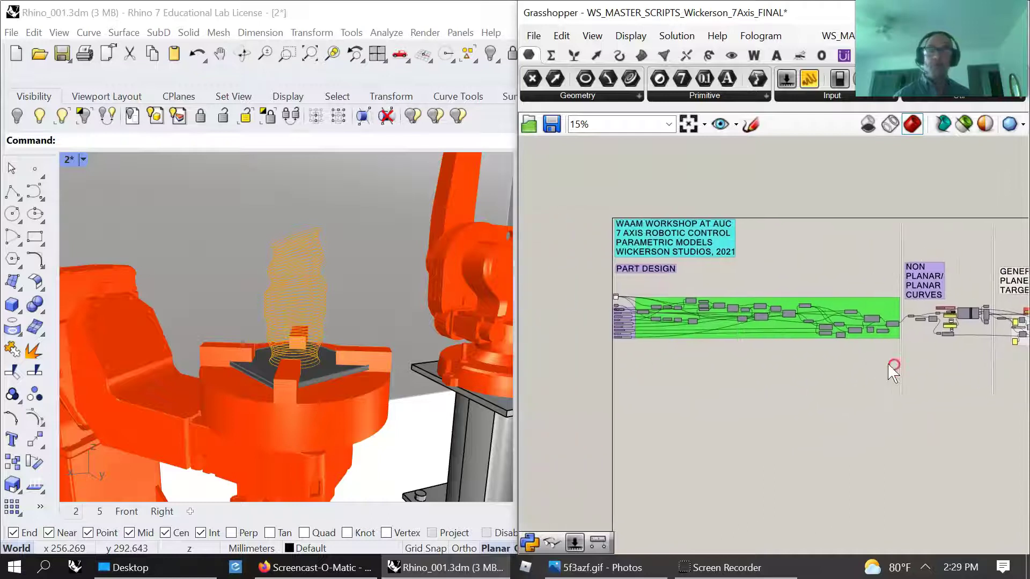
pyautogui.moveTo(655, 313); pyautogui.dragTo(739, 372, button='right')
pyautogui.scroll(5, 747, 340)
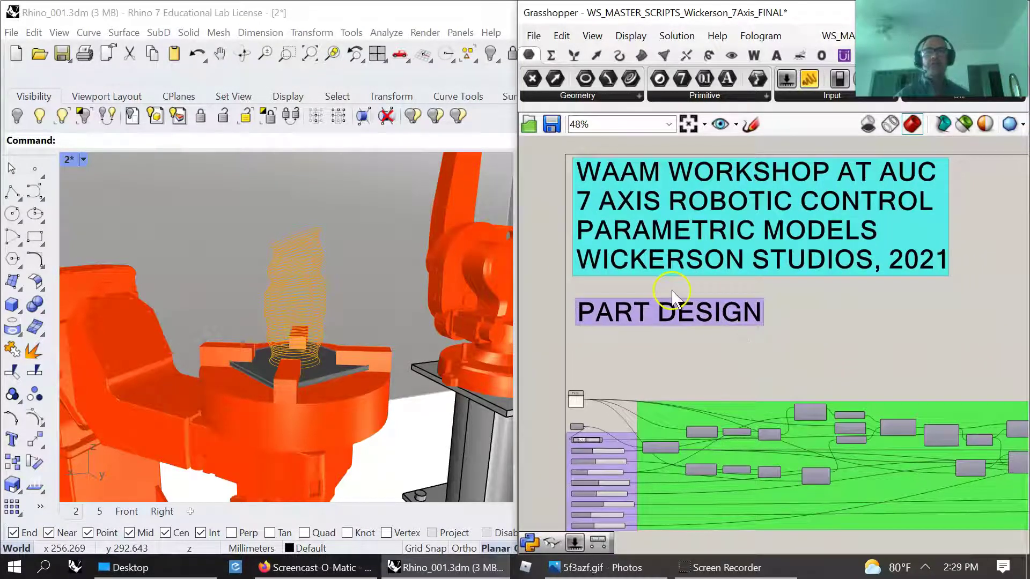
# Examine how the Part Design group's Orient output feeds the components of the Non Planar/Planar Curves section.
pyautogui.moveTo(761, 348); pyautogui.dragTo(729, 291, button='right')
pyautogui.scroll(-1, 729, 295)
pyautogui.moveTo(751, 331); pyautogui.dragTo(643, 329, button='right')
pyautogui.scroll(-2, 655, 297)
pyautogui.scroll(-1, 644, 329)
pyautogui.scroll(5, 899, 308)
pyautogui.scroll(4, 907, 318)
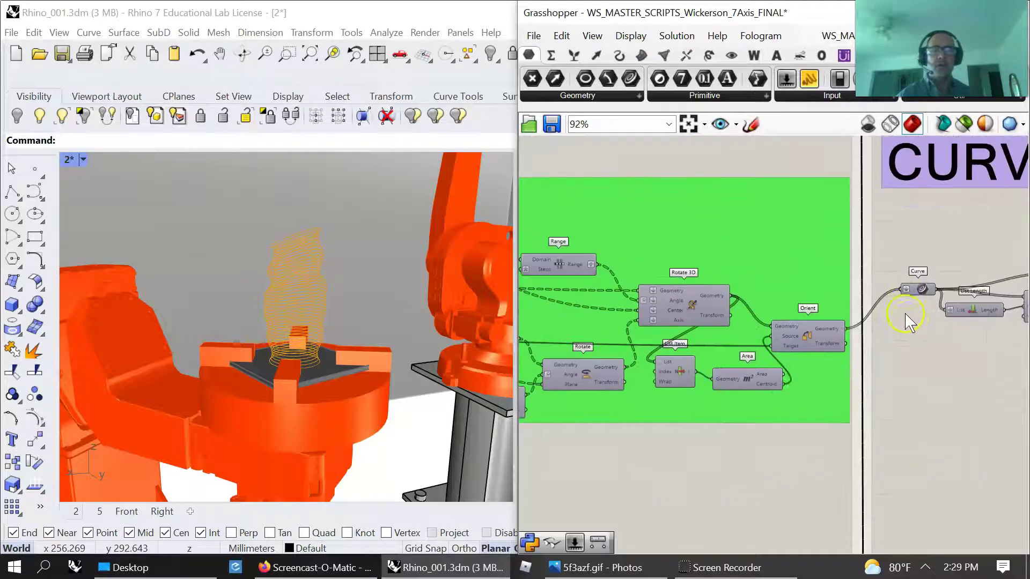
pyautogui.moveTo(922, 338); pyautogui.dragTo(781, 380, button='right')
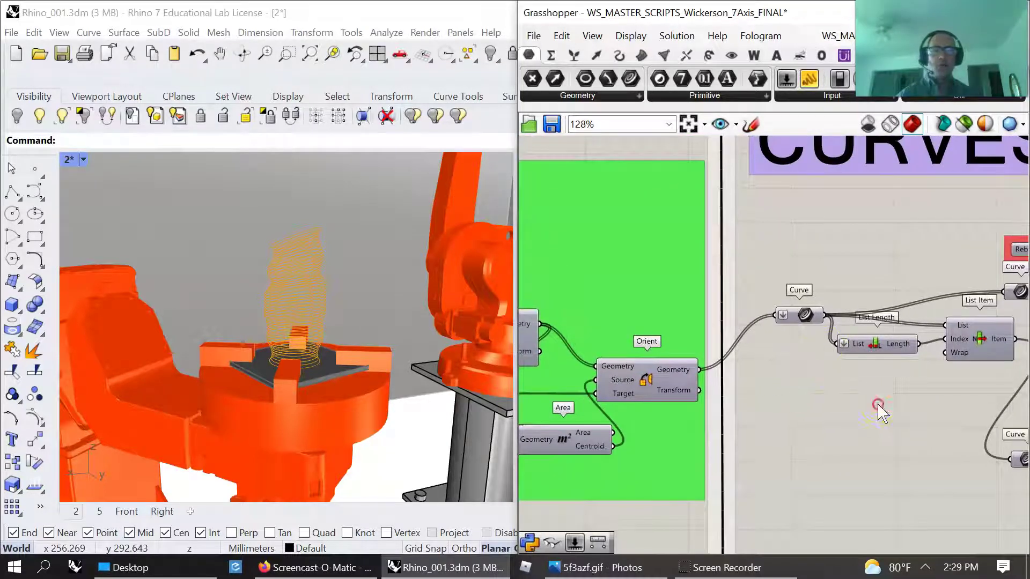
pyautogui.moveTo(878, 405); pyautogui.dragTo(717, 425, button='right')
pyautogui.scroll(-3, 746, 424)
pyautogui.moveTo(787, 402)
pyautogui.mouseDown(button='right')
pyautogui.moveTo(691, 405)
pyautogui.moveTo(785, 392)
pyautogui.mouseUp(button='right')
pyautogui.scroll(3, 757, 405)
pyautogui.scroll(-1, 713, 428)
pyautogui.moveTo(1020, 545); pyautogui.dragTo(874, 412, button='right')
pyautogui.click(860, 358)
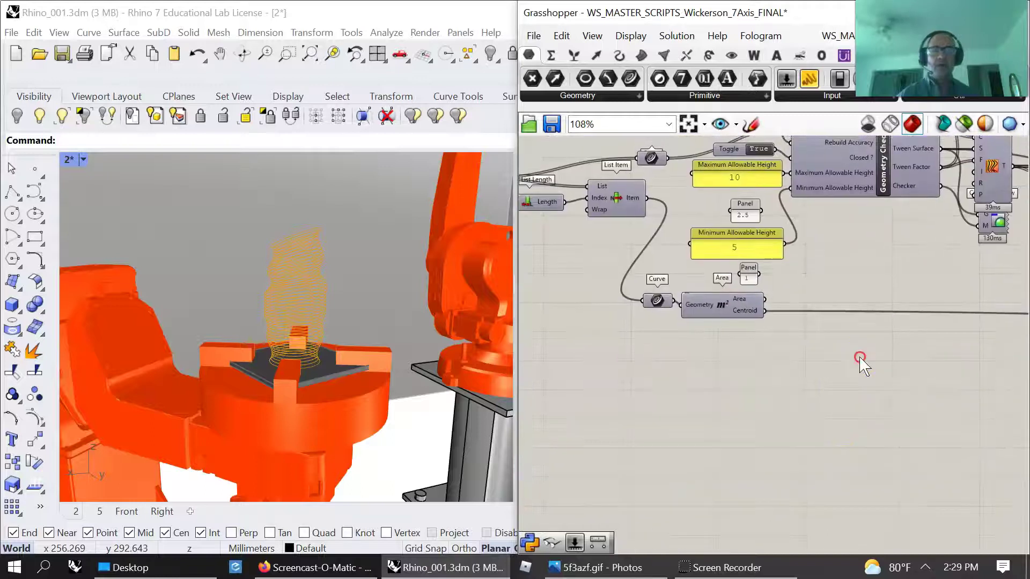
pyautogui.moveTo(860, 358); pyautogui.dragTo(785, 495, button='right')
pyautogui.scroll(-3, 810, 398)
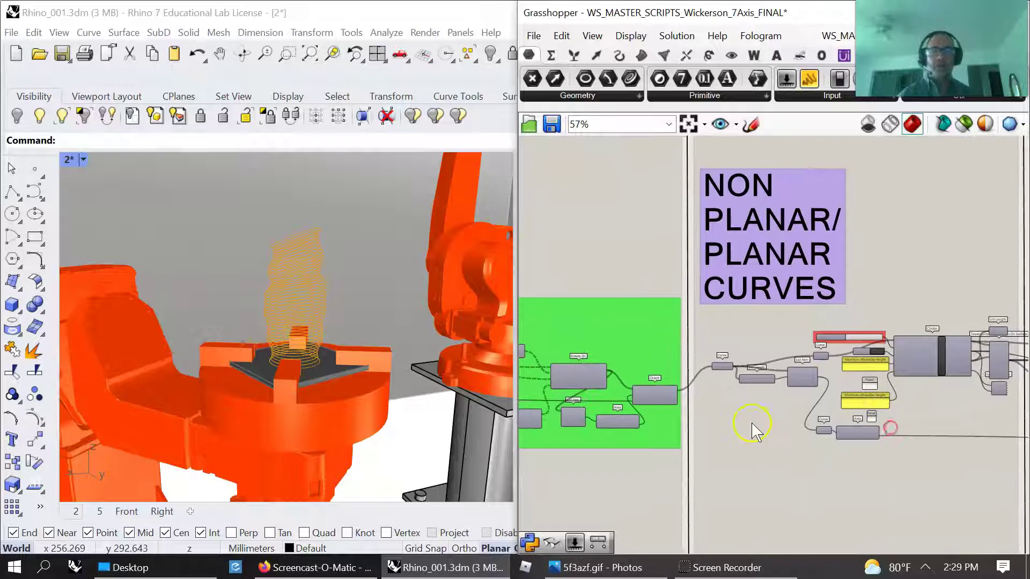
# Disable the Curve component that receives the Orient geometry in the Non Planar/Planar Curves section.
pyautogui.scroll(4, 892, 421)
pyautogui.scroll(1, 875, 354)
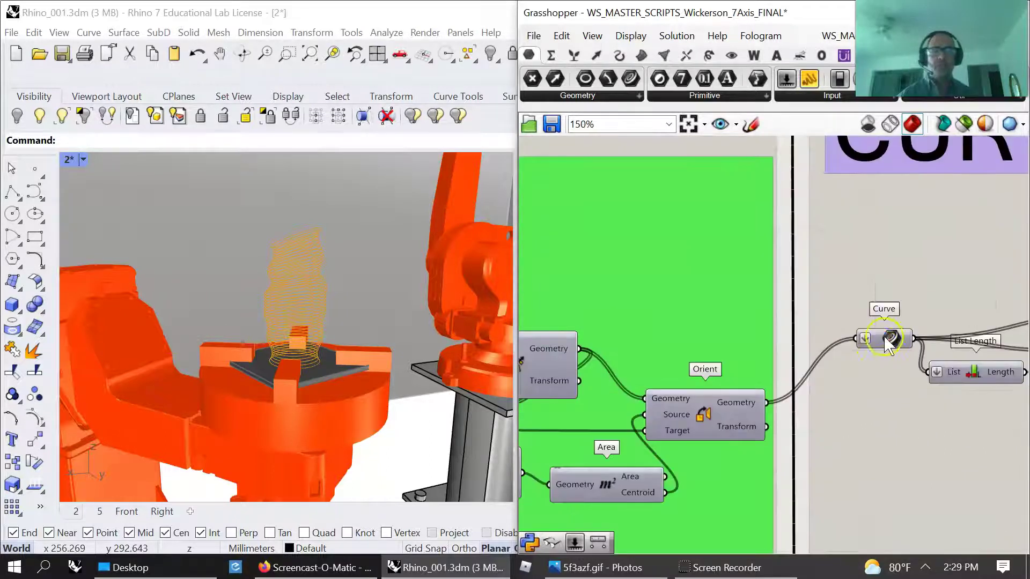
pyautogui.rightClick(881, 340)
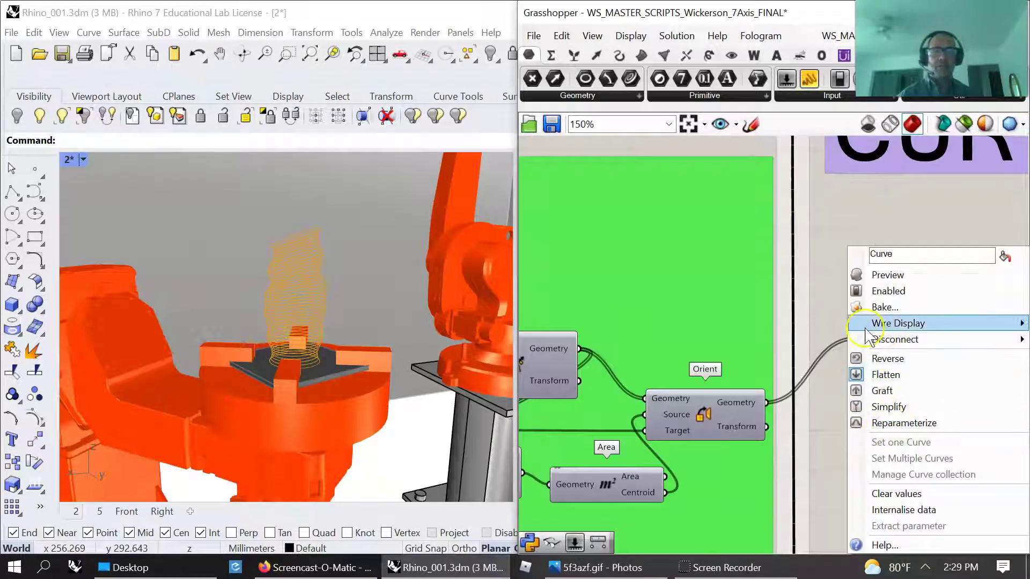
pyautogui.click(825, 290)
pyautogui.click(892, 340)
pyautogui.rightClick(900, 258)
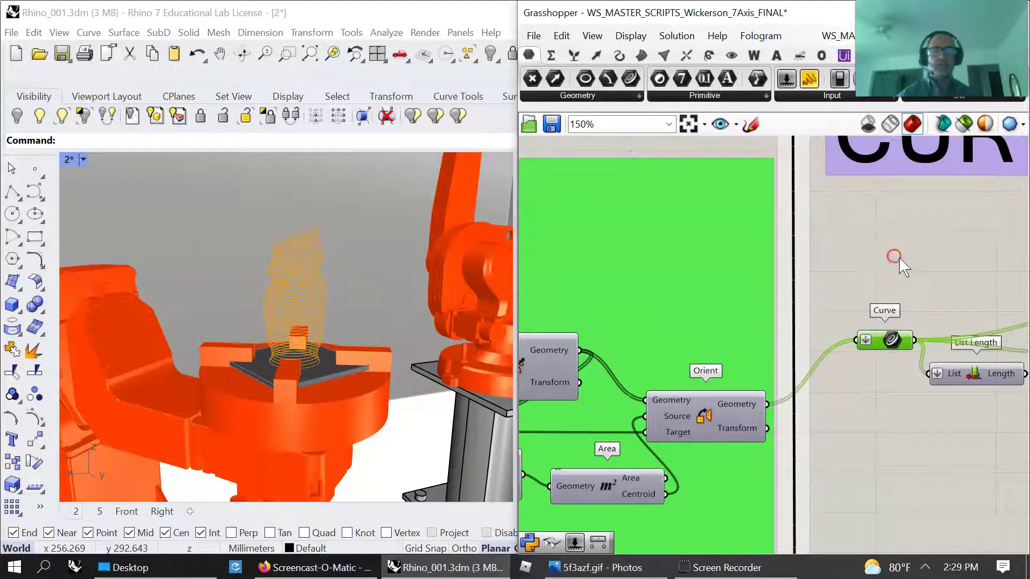
pyautogui.click(932, 315)
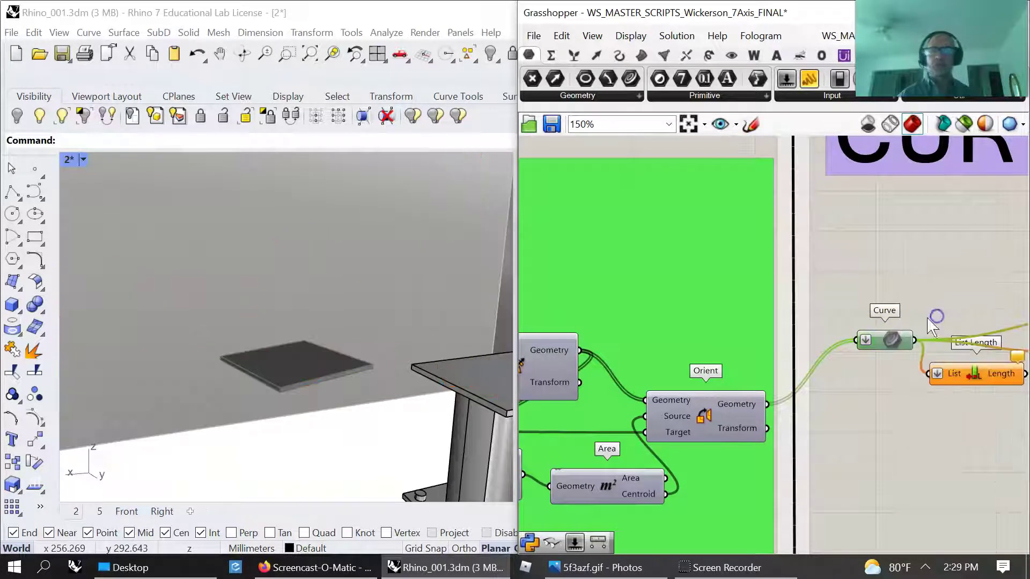
# Select the Orient component at the end of Part Design and restrict the preview to selected objects only.
pyautogui.moveTo(842, 411); pyautogui.dragTo(918, 417, button='right')
pyautogui.click(794, 409)
pyautogui.moveTo(809, 445); pyautogui.dragTo(886, 370, button='right')
pyautogui.scroll(-2, 848, 374)
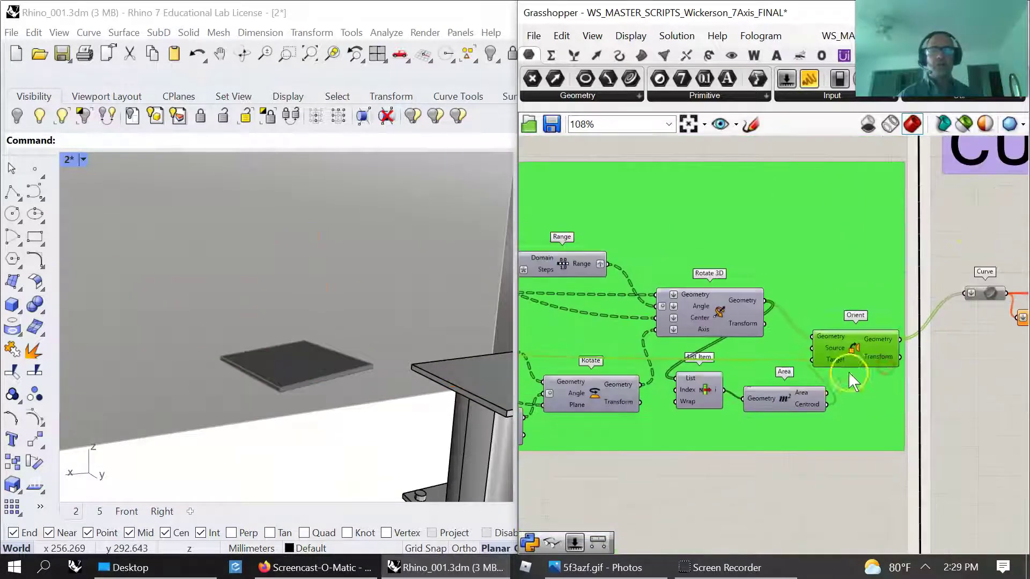
pyautogui.click(964, 124)
# Examine the Part Design inputs, from the Curve and Point On Curve components down to the Contour Angles slider.
pyautogui.moveTo(732, 439); pyautogui.dragTo(833, 418, button='right')
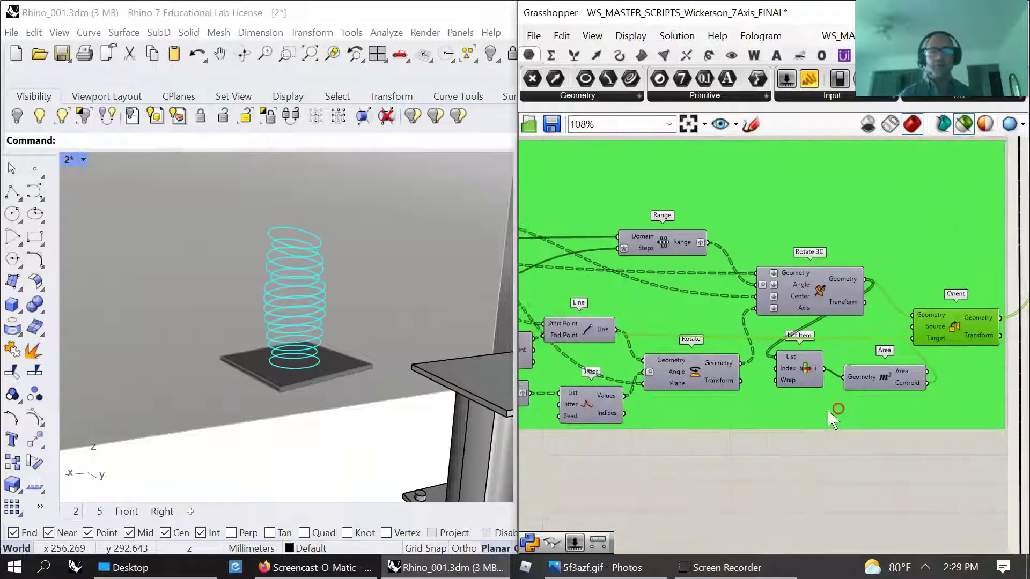
pyautogui.scroll(-10, 832, 421)
pyautogui.scroll(8, 634, 401)
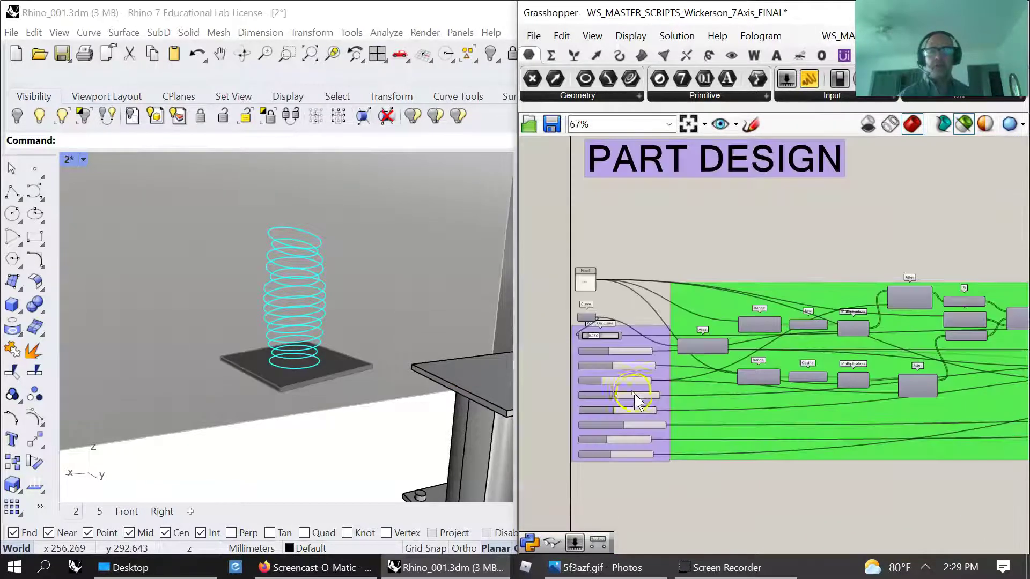
pyautogui.scroll(5, 635, 402)
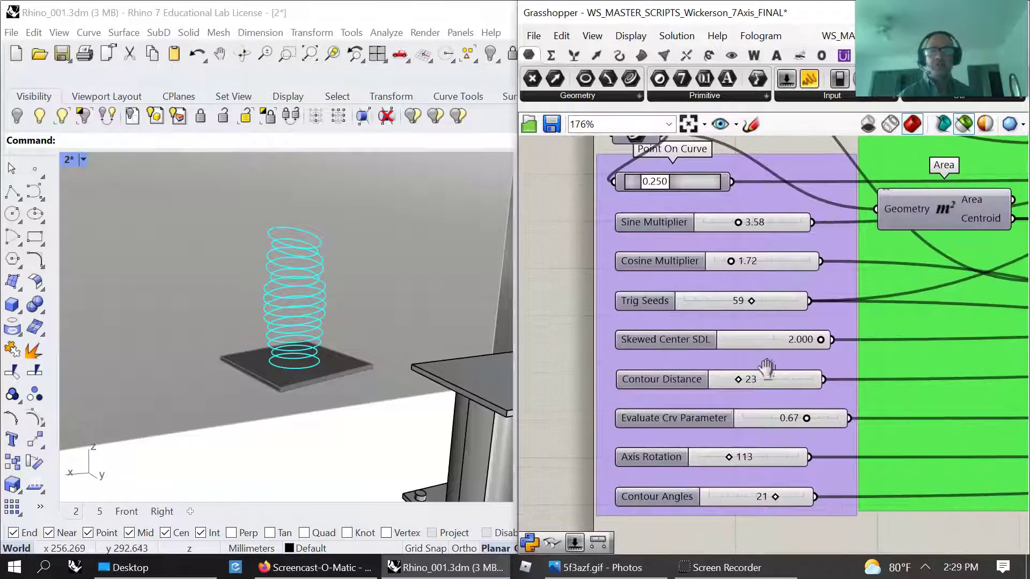
pyautogui.moveTo(767, 368); pyautogui.dragTo(767, 364, button='right')
pyautogui.moveTo(746, 301); pyautogui.dragTo(746, 326, button='right')
pyautogui.scroll(-1, 750, 321)
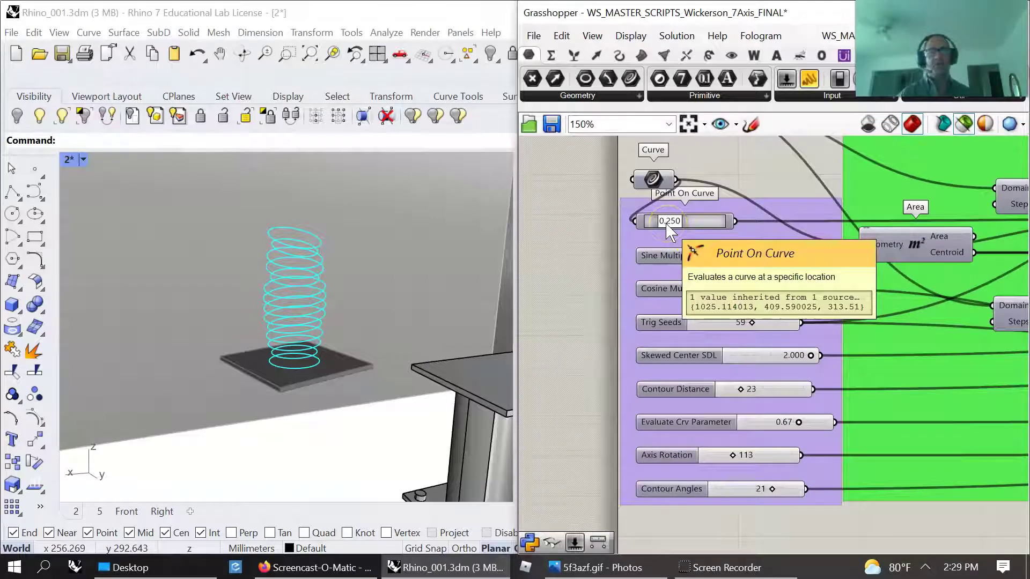
pyautogui.click(646, 190)
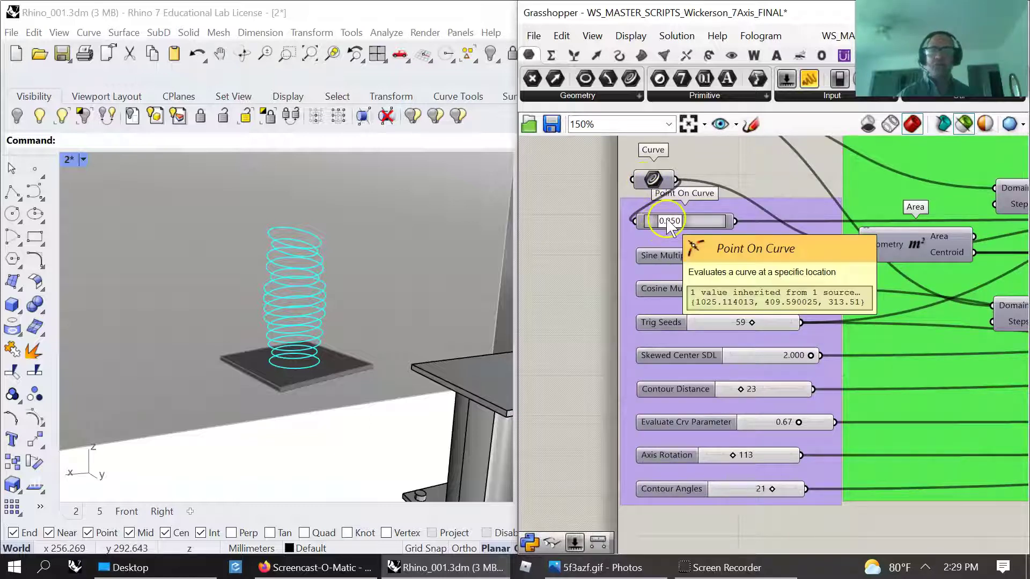
# Set the Point On Curve parameter in the Part Design inputs to about 0.306.
pyautogui.moveTo(675, 221); pyautogui.dragTo(699, 327)
pyautogui.scroll(-6, 731, 331)
pyautogui.moveTo(862, 356); pyautogui.dragTo(599, 354, button='right')
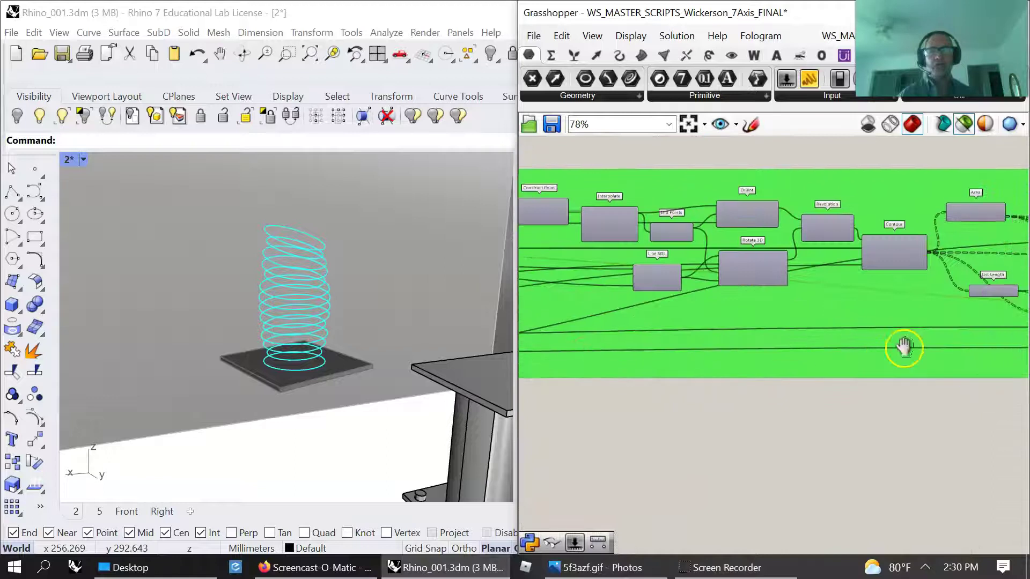
# Examine how the Part Design Orient output runs through the Non Planar/Planar Curves section towards the plane targets.
pyautogui.moveTo(904, 347); pyautogui.dragTo(828, 341, button='right')
pyautogui.scroll(3, 837, 327)
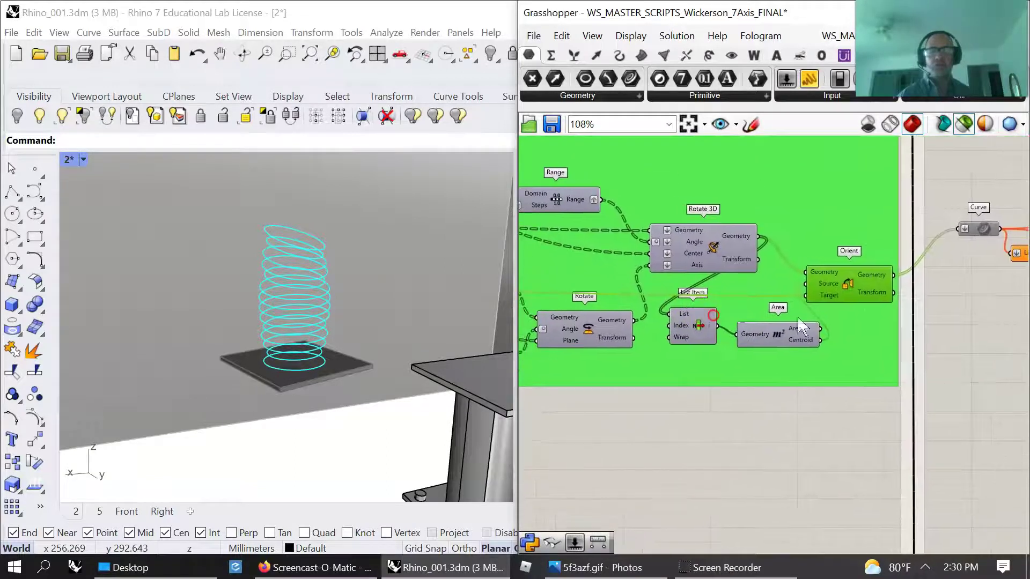
pyautogui.moveTo(900, 336); pyautogui.dragTo(685, 356, button='right')
pyautogui.moveTo(822, 352); pyautogui.dragTo(693, 351, button='right')
pyautogui.scroll(-3, 712, 340)
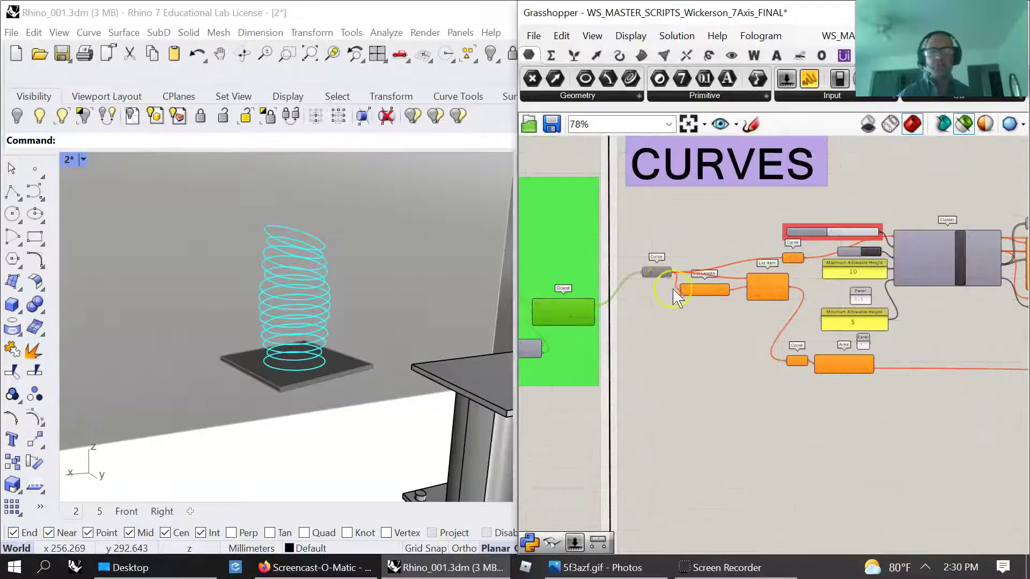
pyautogui.moveTo(779, 342); pyautogui.dragTo(621, 350, button='right')
pyautogui.moveTo(963, 380); pyautogui.dragTo(835, 372, button='right')
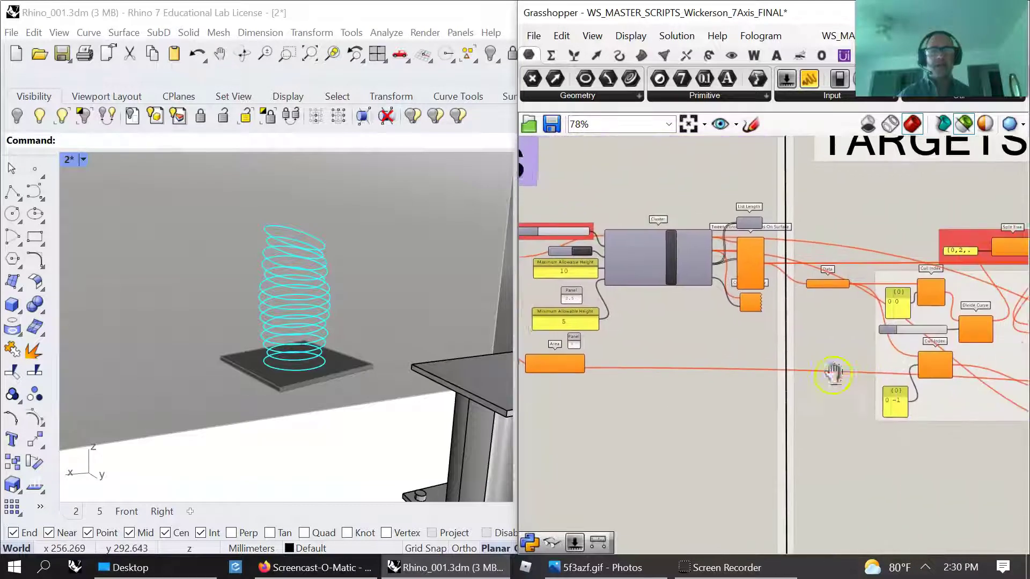
# Try to preview the tween curves on surface component that feeds the Non Planar Pathes data.
pyautogui.scroll(5, 809, 306)
pyautogui.moveTo(799, 260); pyautogui.dragTo(754, 357, button='right')
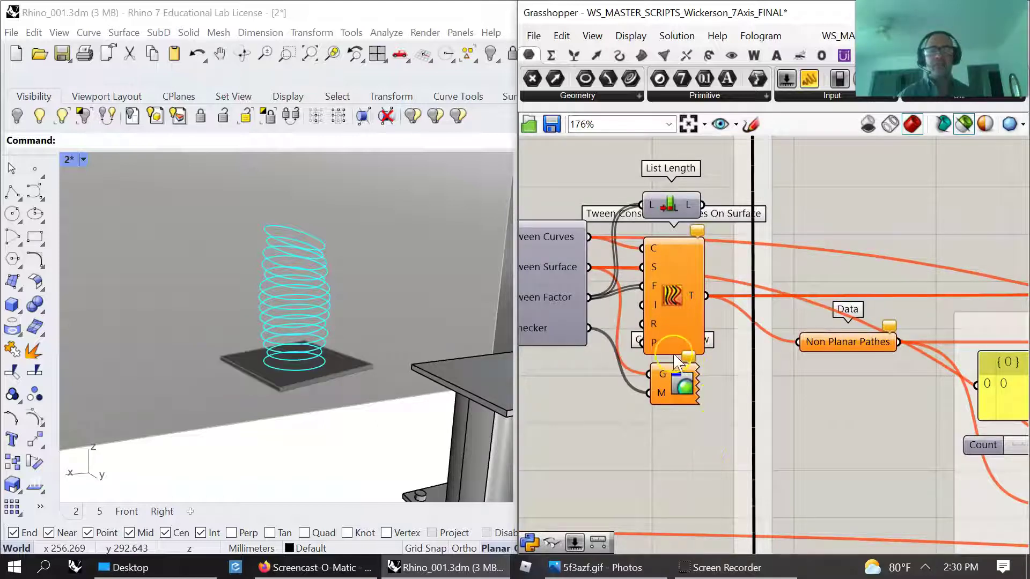
pyautogui.click(682, 301)
pyautogui.rightClick(738, 263)
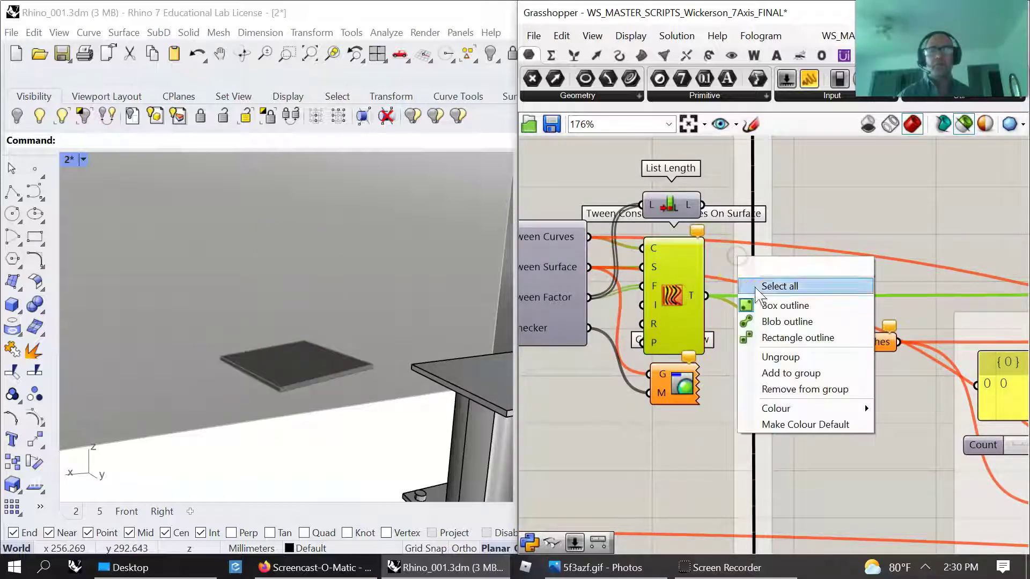
pyautogui.click(717, 286)
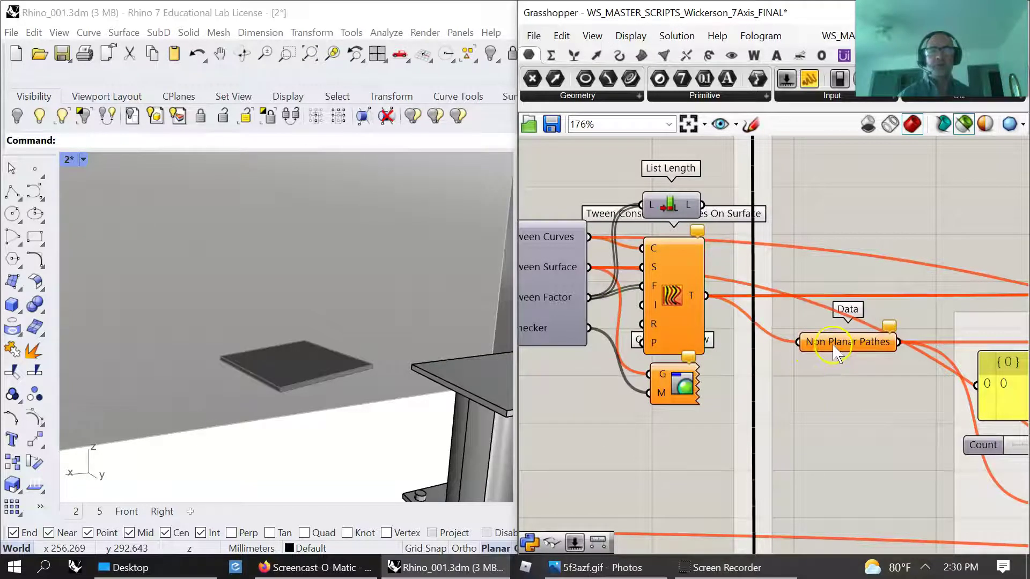
# Disable all components of the Generating Plane Targets section.
pyautogui.scroll(-5, 836, 354)
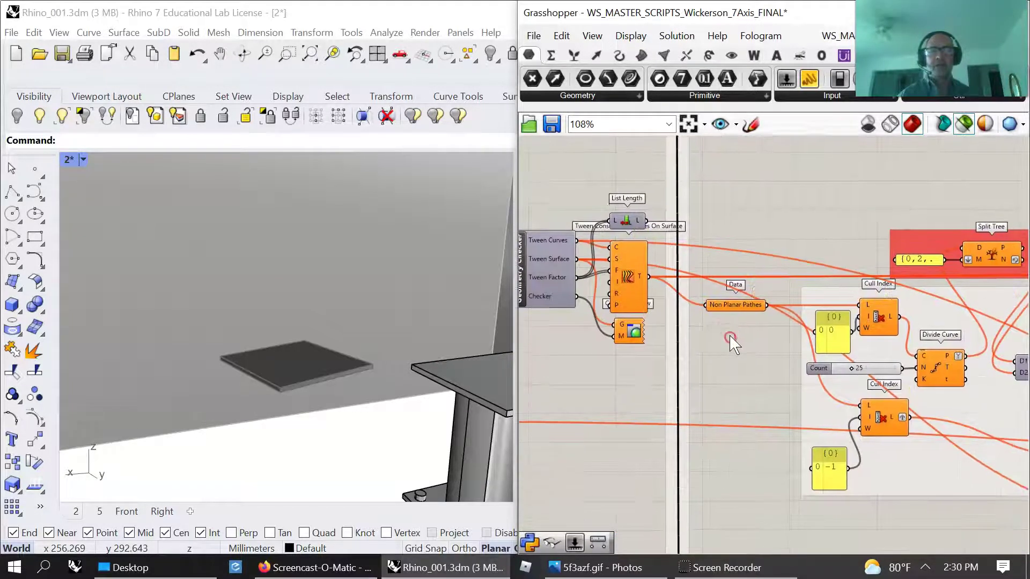
pyautogui.scroll(-8, 730, 343)
pyautogui.moveTo(731, 345); pyautogui.dragTo(650, 345, button='right')
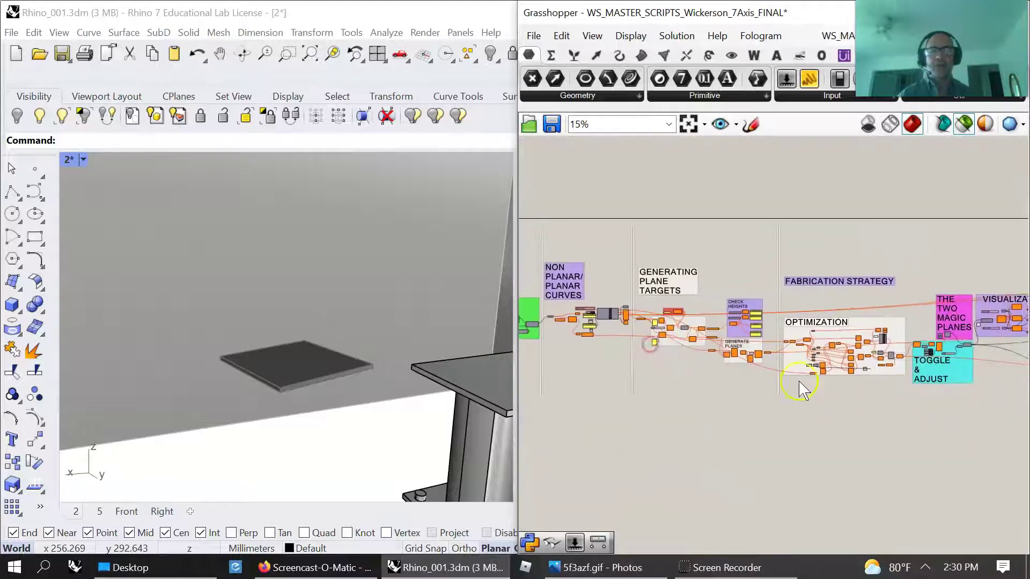
pyautogui.moveTo(774, 394); pyautogui.dragTo(617, 236)
pyautogui.rightClick(610, 221)
pyautogui.click(652, 271)
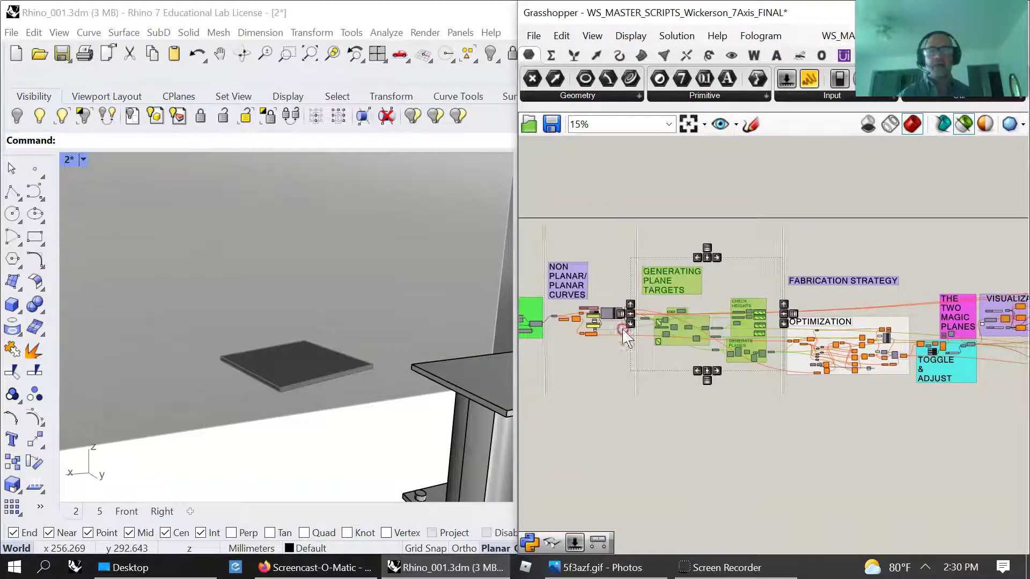
# Enable all components of the Non Planar/Planar Curves section and clear the selection.
pyautogui.moveTo(621, 328); pyautogui.dragTo(786, 320, button='right')
pyautogui.scroll(-2, 786, 357)
pyautogui.moveTo(793, 370); pyautogui.dragTo(691, 292)
pyautogui.rightClick(691, 290)
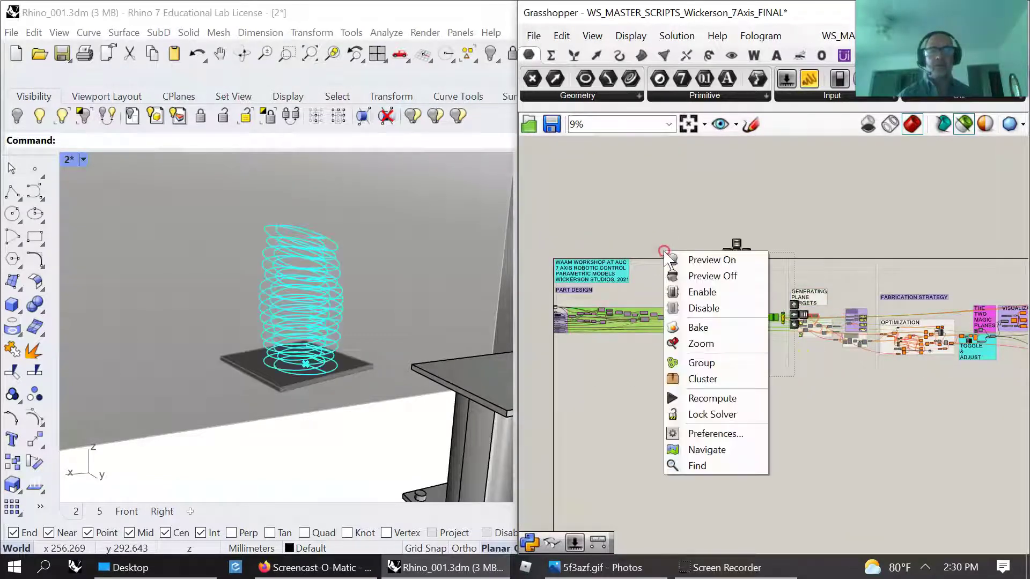
pyautogui.click(707, 284)
pyautogui.click(724, 330)
pyautogui.scroll(4, 751, 321)
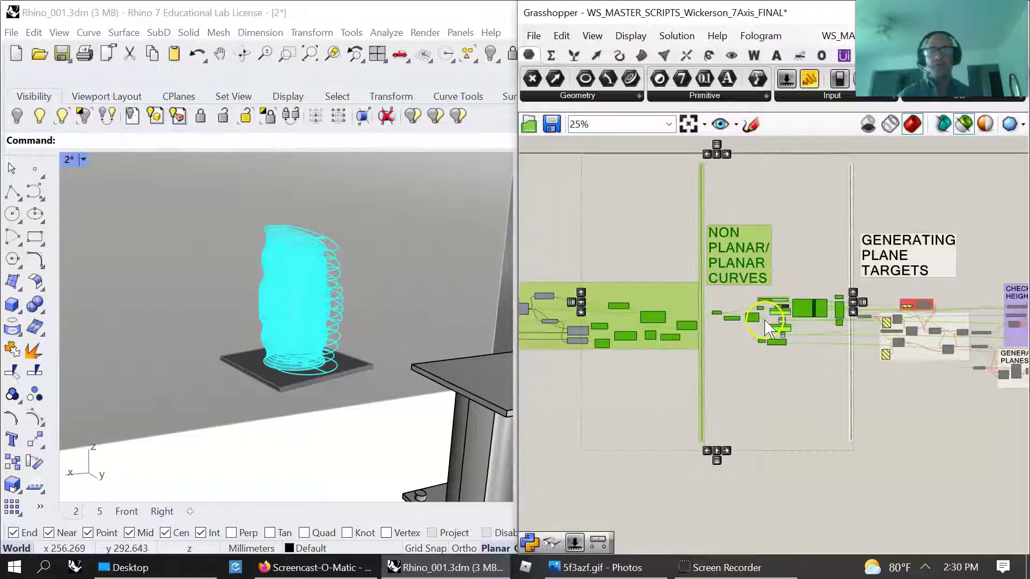
pyautogui.click(793, 405)
# Select the tween curves on surface component and inspect its previewed layer curves on the build plate.
pyautogui.scroll(4, 842, 333)
pyautogui.click(833, 269)
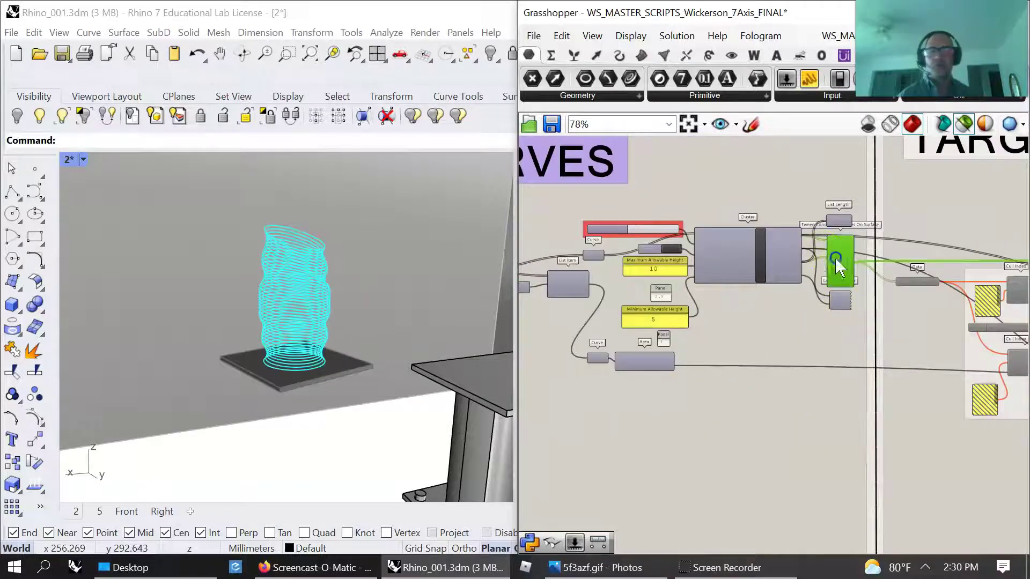
pyautogui.scroll(6, 354, 312)
pyautogui.scroll(-7, 369, 314)
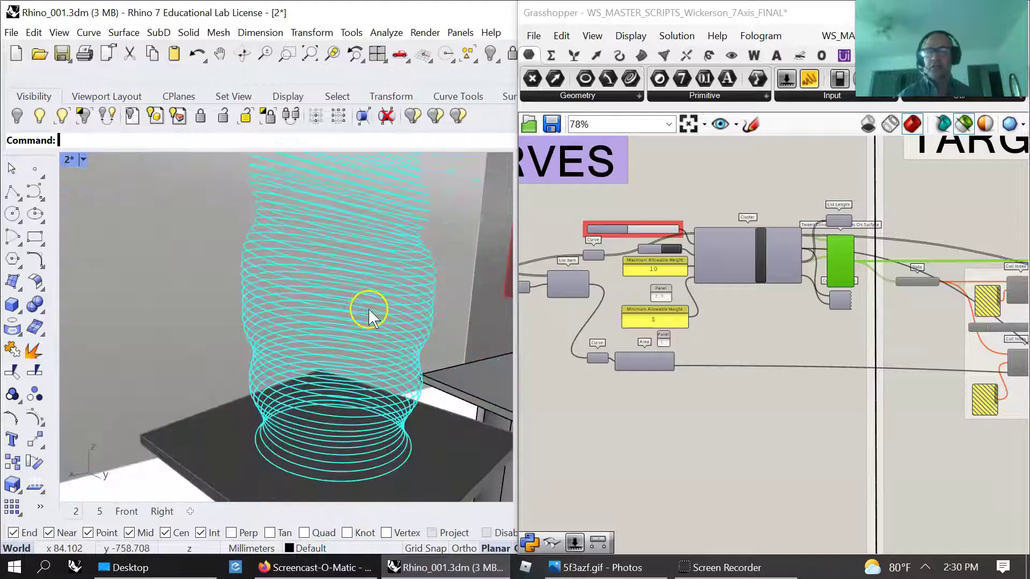
pyautogui.moveTo(368, 311); pyautogui.dragTo(360, 310, button='right')
pyautogui.scroll(-5, 359, 310)
pyautogui.scroll(8, 326, 295)
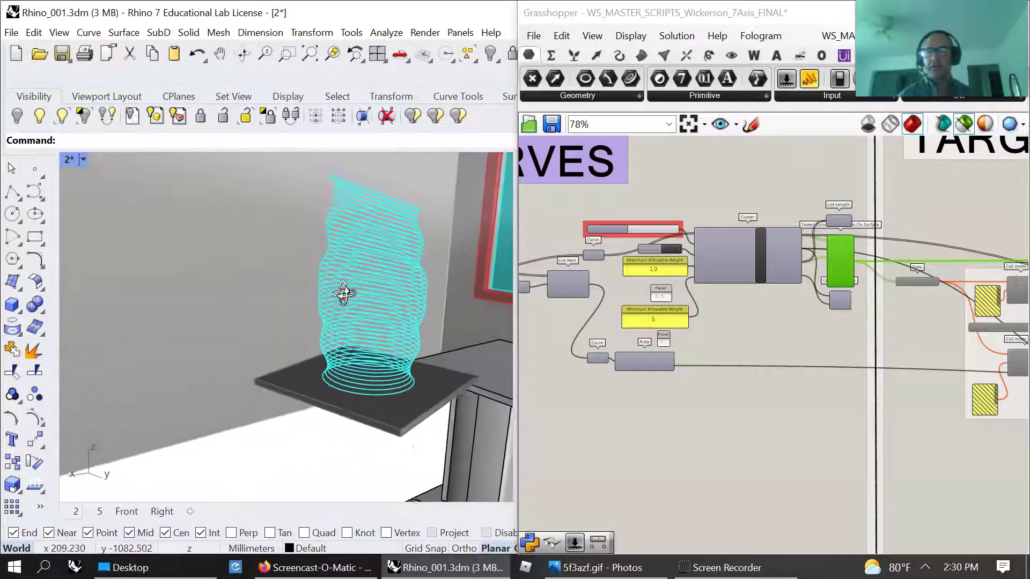
pyautogui.scroll(-8, 317, 285)
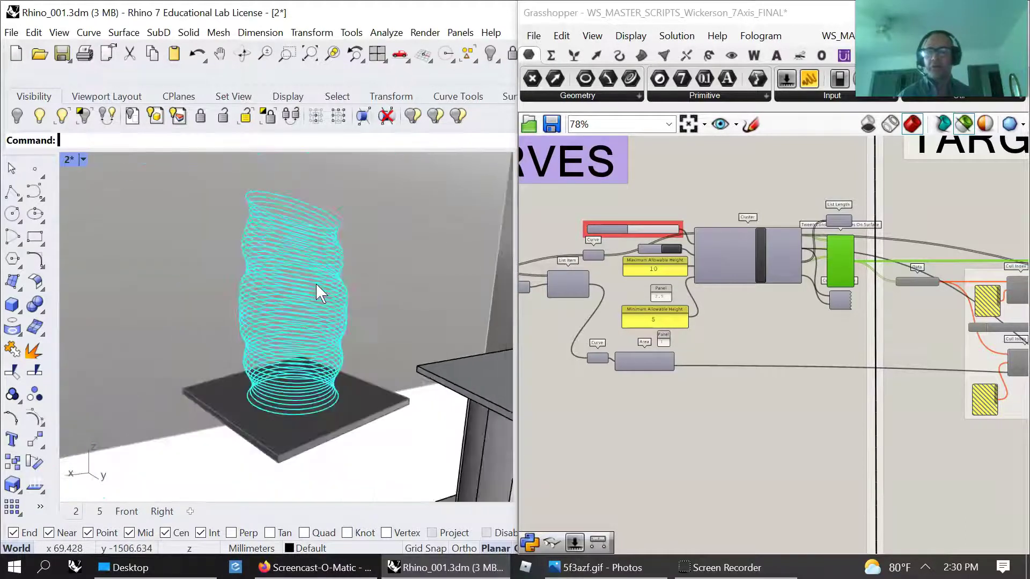
pyautogui.moveTo(326, 308); pyautogui.dragTo(324, 300, button='right')
pyautogui.scroll(-6, 530, 321)
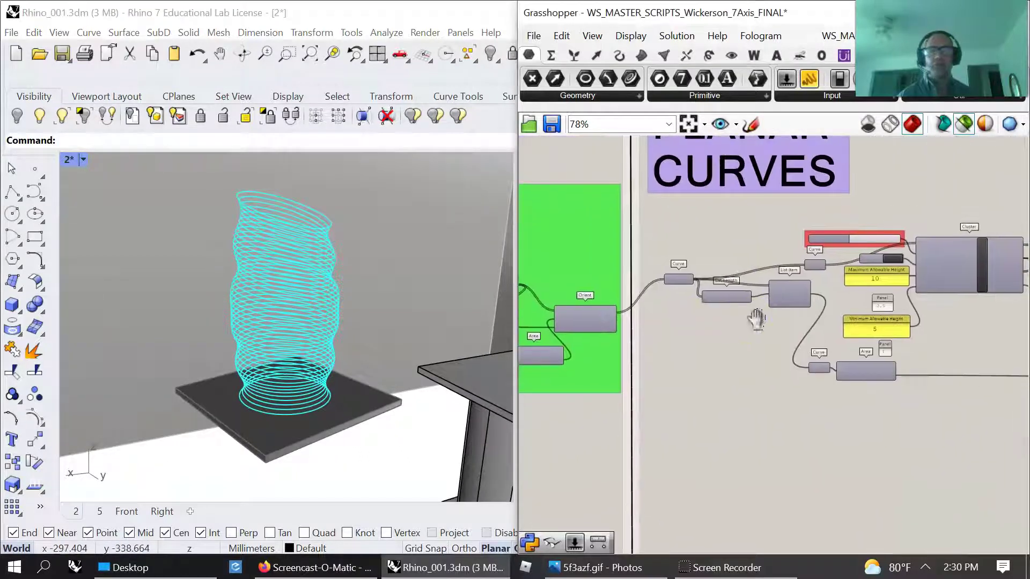
# Set the Point On Curve parameter in the Part Design inputs to 1/4 (quarter).
pyautogui.moveTo(652, 371); pyautogui.dragTo(819, 356, button='right')
pyautogui.moveTo(616, 332); pyautogui.dragTo(849, 359, button='right')
pyautogui.scroll(6, 656, 343)
pyautogui.scroll(6, 631, 333)
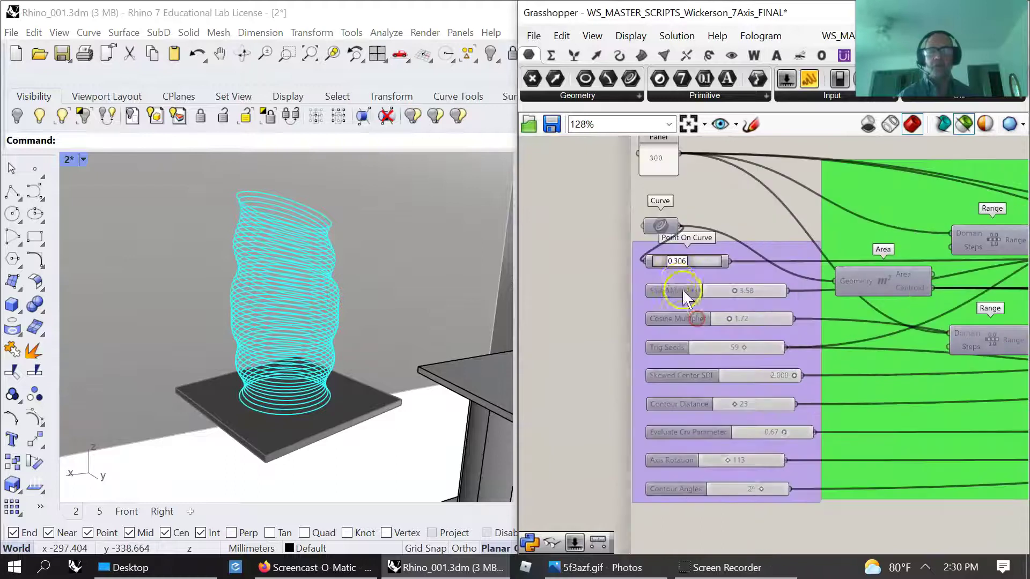
pyautogui.rightClick(714, 247)
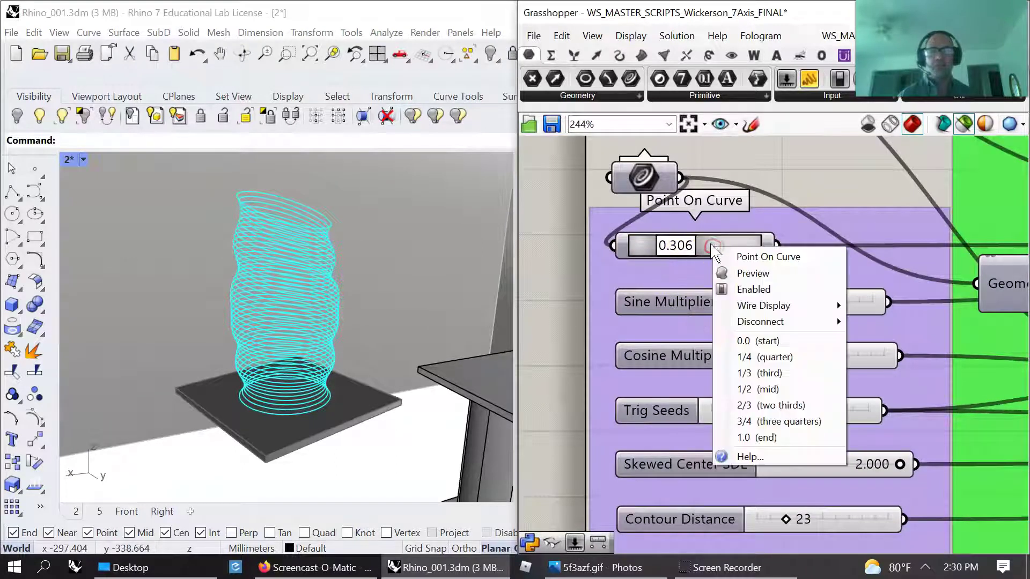
pyautogui.click(757, 357)
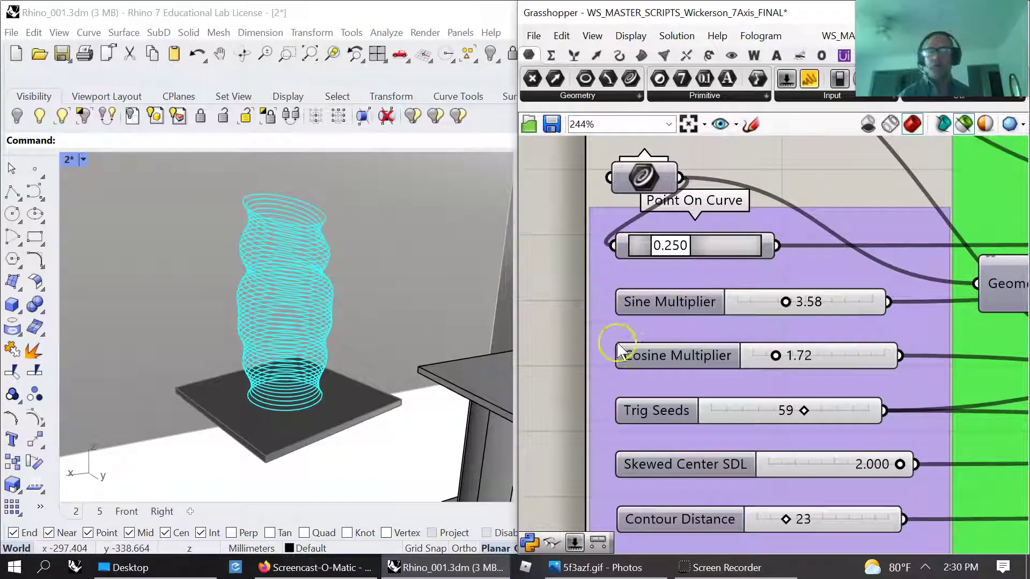
# Set the Sine Multiplier to 2.71 and the Cosine Multiplier to 3.60.
pyautogui.moveTo(724, 394); pyautogui.dragTo(701, 361, button='right')
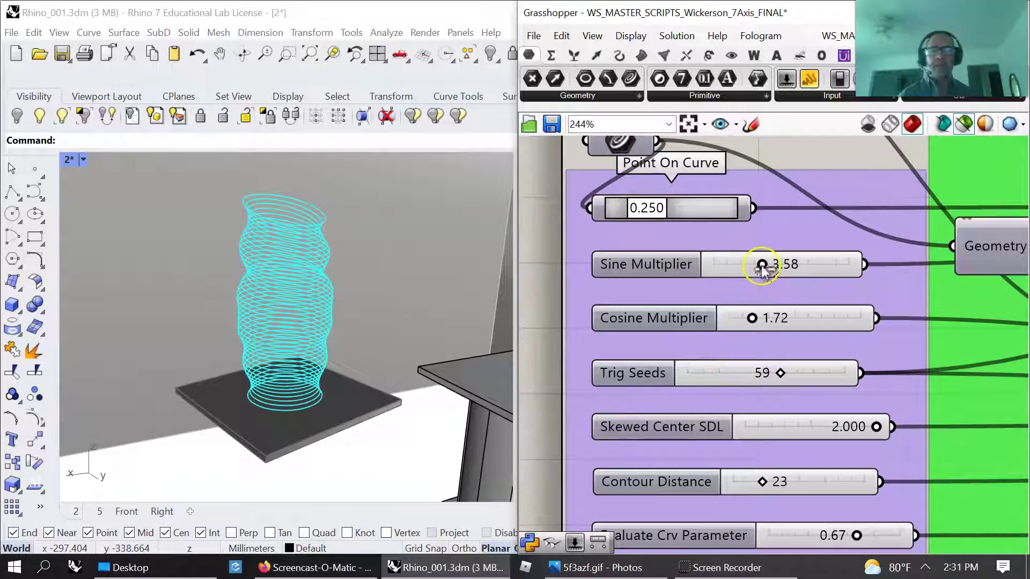
pyautogui.moveTo(763, 267)
pyautogui.mouseDown()
pyautogui.moveTo(797, 271)
pyautogui.moveTo(755, 271)
pyautogui.mouseUp()
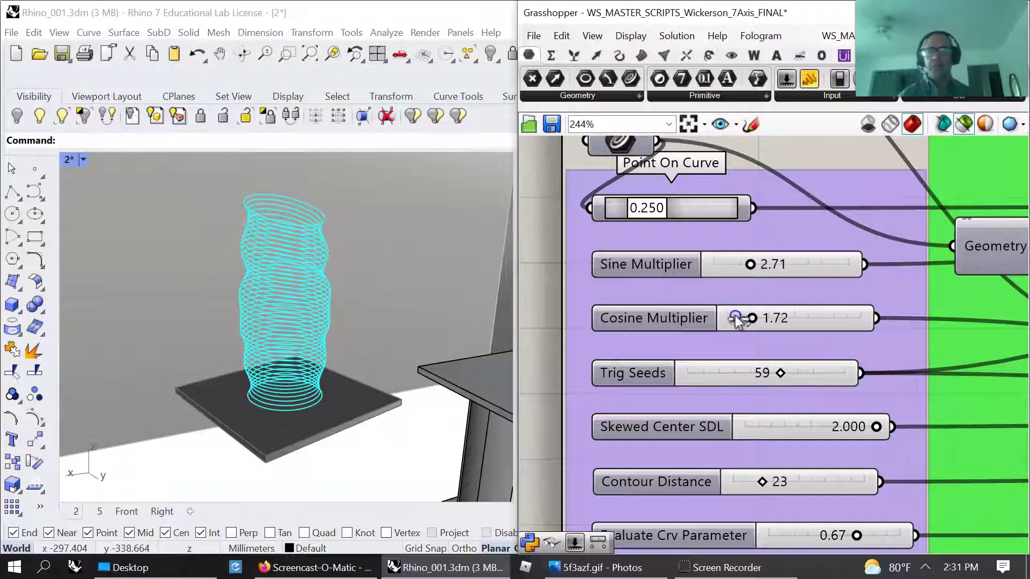
pyautogui.moveTo(751, 320); pyautogui.dragTo(776, 318)
# Examine the Part Design chain from the Sine and Cosine components through Jitter and Construct Point to Interpolate.
pyautogui.moveTo(837, 393); pyautogui.dragTo(686, 333, button='right')
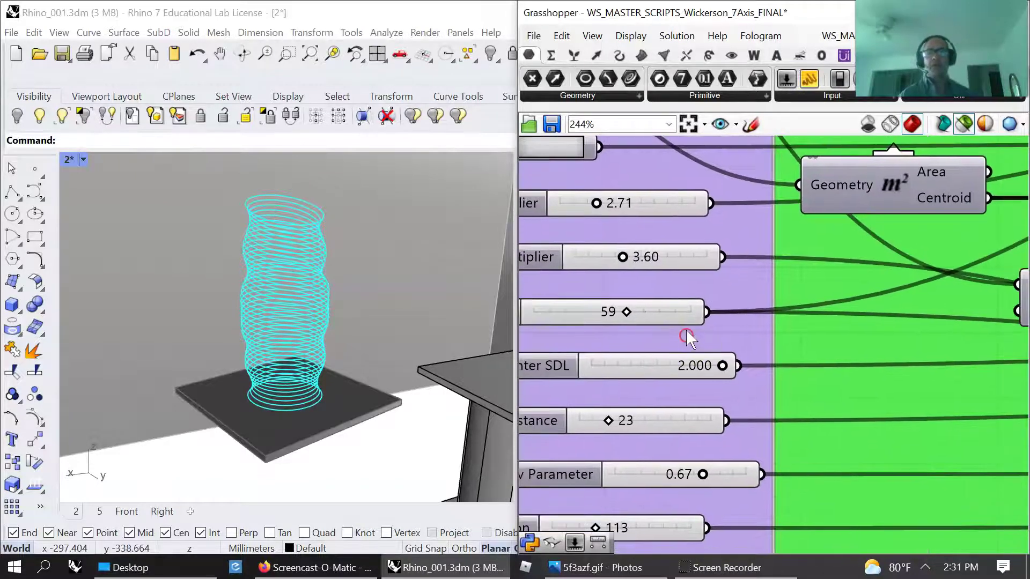
pyautogui.scroll(-5, 689, 336)
pyautogui.moveTo(771, 347); pyautogui.dragTo(658, 368, button='right')
pyautogui.scroll(3, 715, 348)
pyautogui.moveTo(784, 416); pyautogui.dragTo(656, 432, button='right')
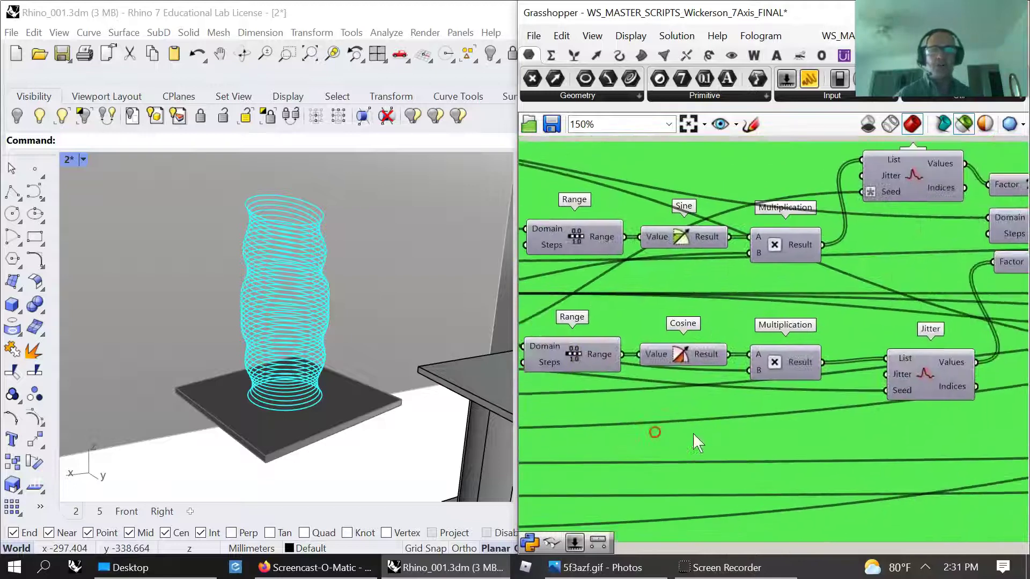
pyautogui.scroll(-3, 717, 426)
pyautogui.moveTo(816, 436); pyautogui.dragTo(694, 411, button='right')
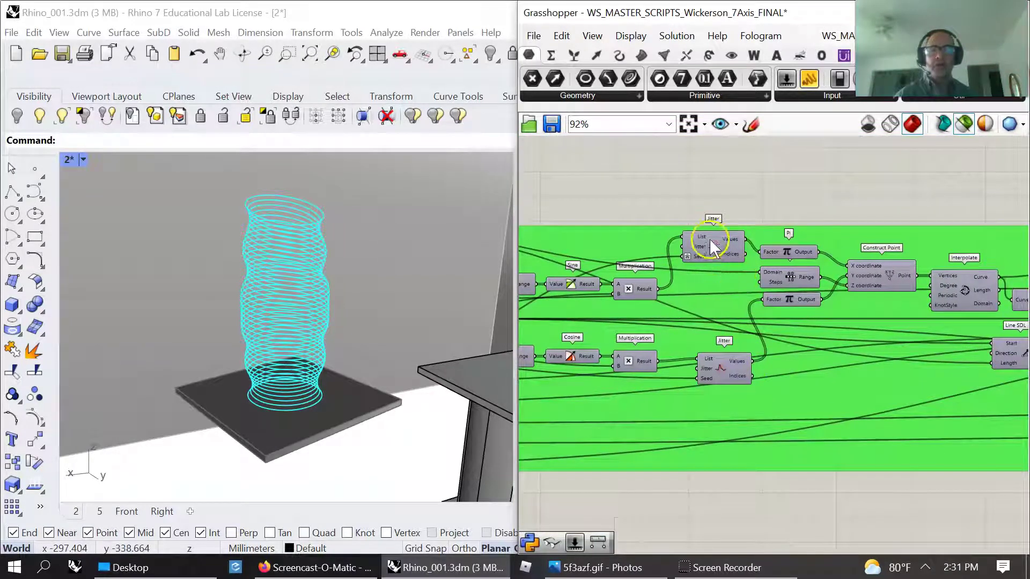
pyautogui.moveTo(849, 422); pyautogui.dragTo(655, 391, button='right')
pyautogui.moveTo(735, 341); pyautogui.dragTo(644, 390, button='right')
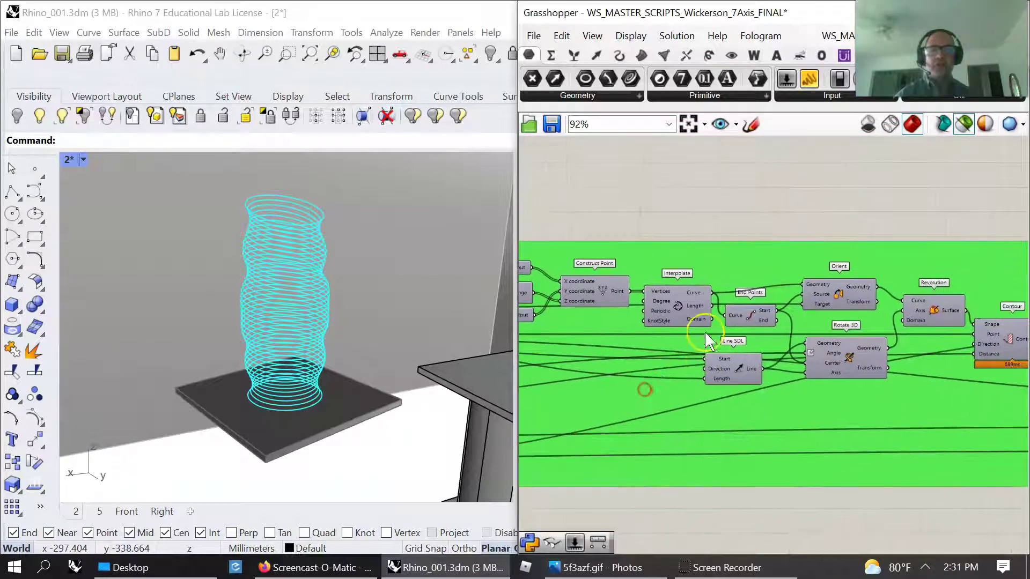
# Check the Interpolate and Rotate 3D previews with selected-only preview toggled off and on, ending on the Orient profile curve.
pyautogui.click(678, 305)
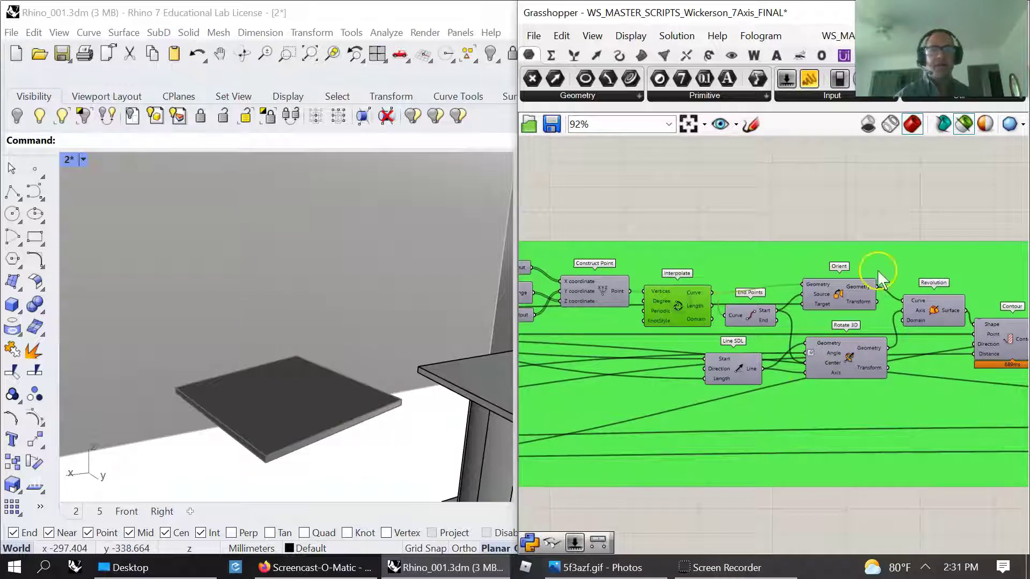
pyautogui.click(961, 129)
pyautogui.moveTo(815, 367); pyautogui.dragTo(819, 366)
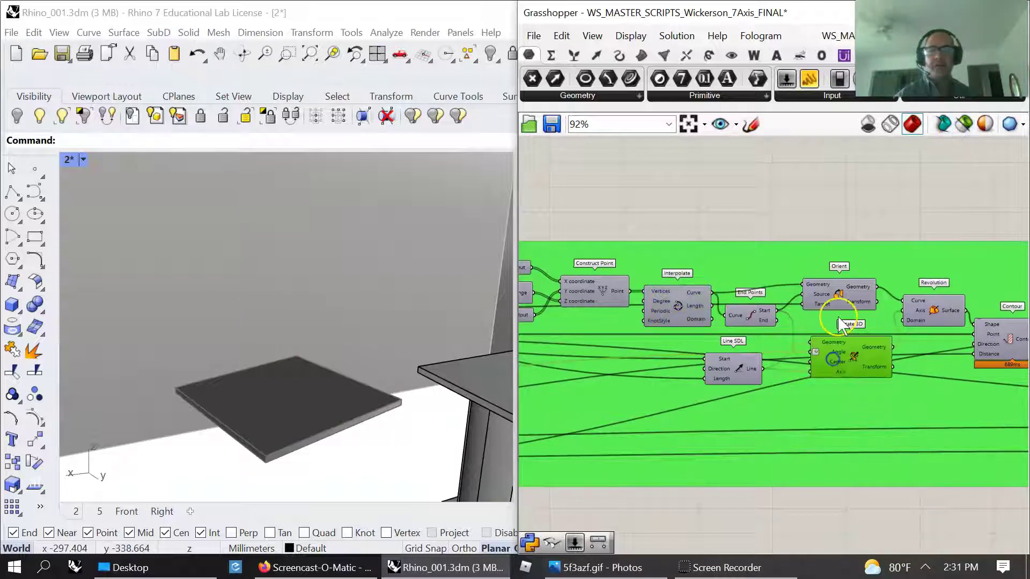
pyautogui.click(964, 124)
pyautogui.click(839, 290)
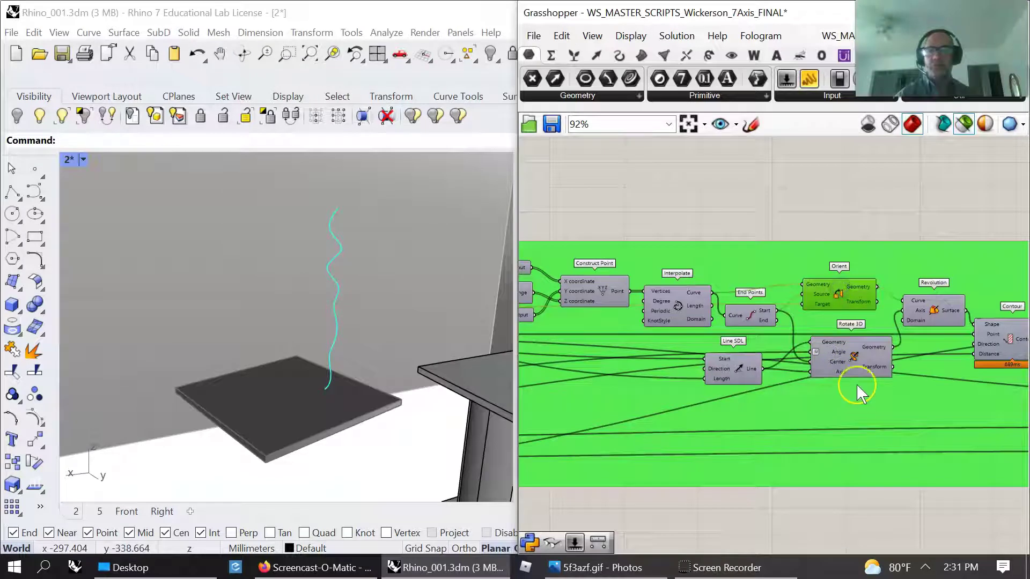
# Preview Construct Point, Interpolate, End Points, Orient, Rotate 3D and Revolution one at a time to compare their geometry.
pyautogui.click(597, 289)
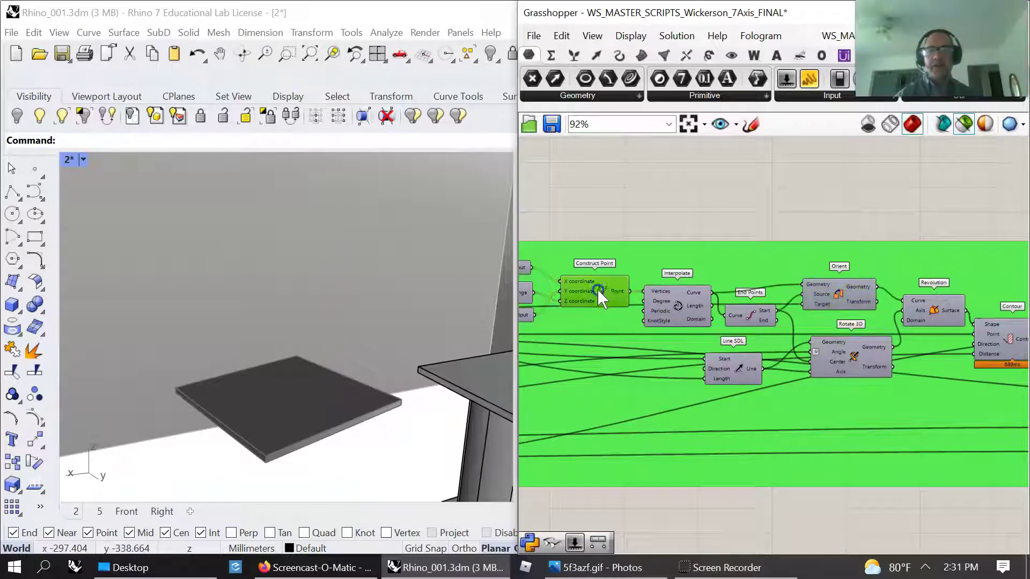
pyautogui.click(677, 315)
pyautogui.click(752, 314)
pyautogui.click(838, 294)
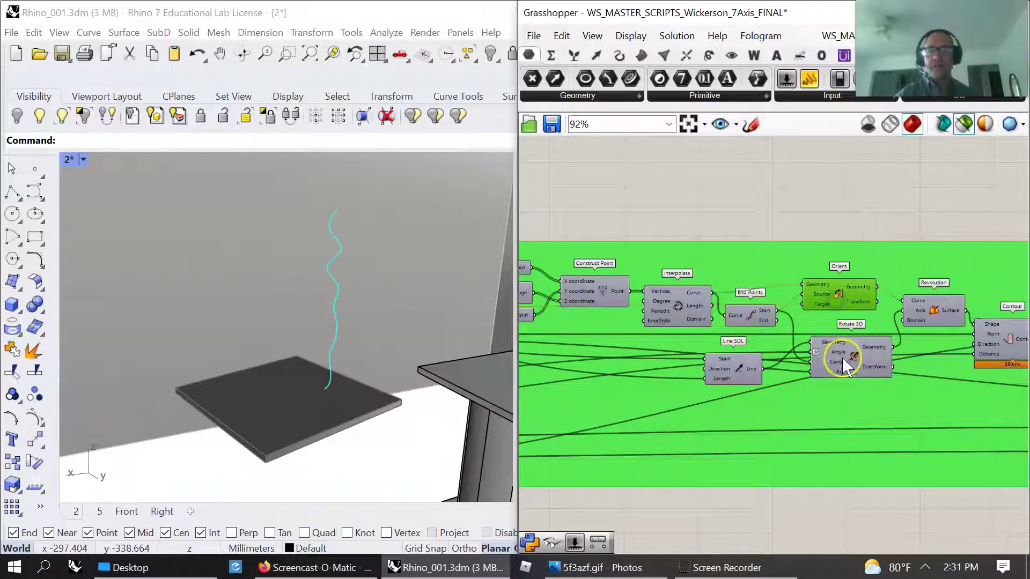
pyautogui.click(841, 357)
pyautogui.click(852, 299)
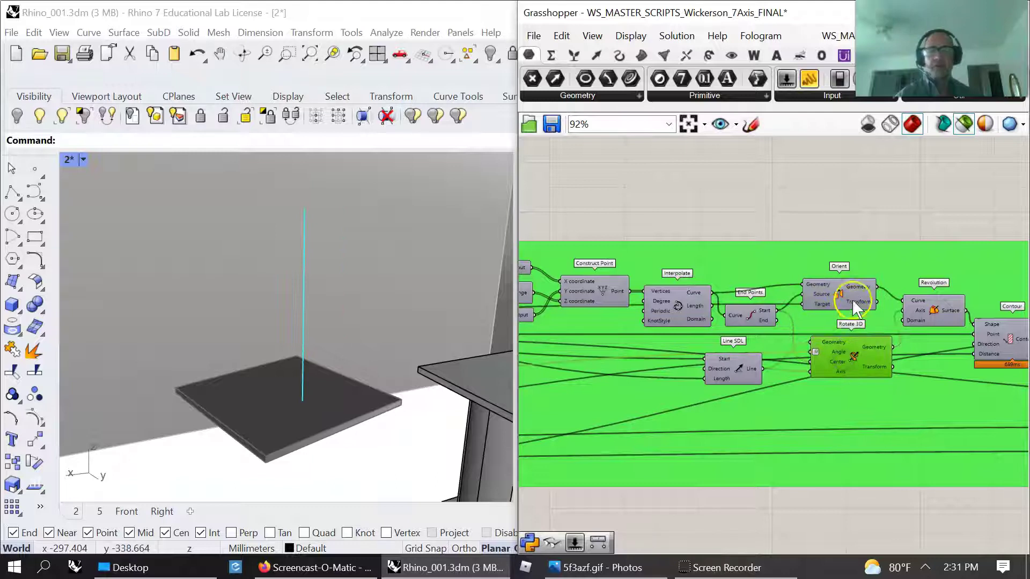
pyautogui.click(922, 316)
# Preview the Contour component's slices and the Rotate and Rotate 3D components that tilt them.
pyautogui.moveTo(926, 305); pyautogui.dragTo(740, 368, button='right')
pyautogui.click(823, 325)
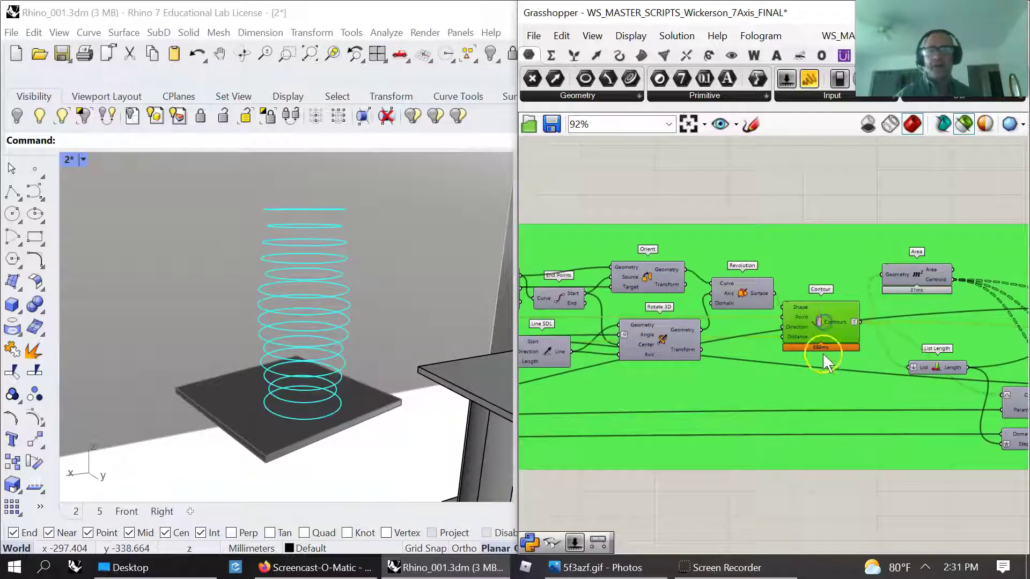
pyautogui.moveTo(905, 325); pyautogui.dragTo(677, 281, button='right')
pyautogui.moveTo(833, 341); pyautogui.dragTo(724, 319, button='right')
pyautogui.moveTo(882, 367); pyautogui.dragTo(772, 387, button='right')
pyautogui.click(773, 383)
pyautogui.click(841, 312)
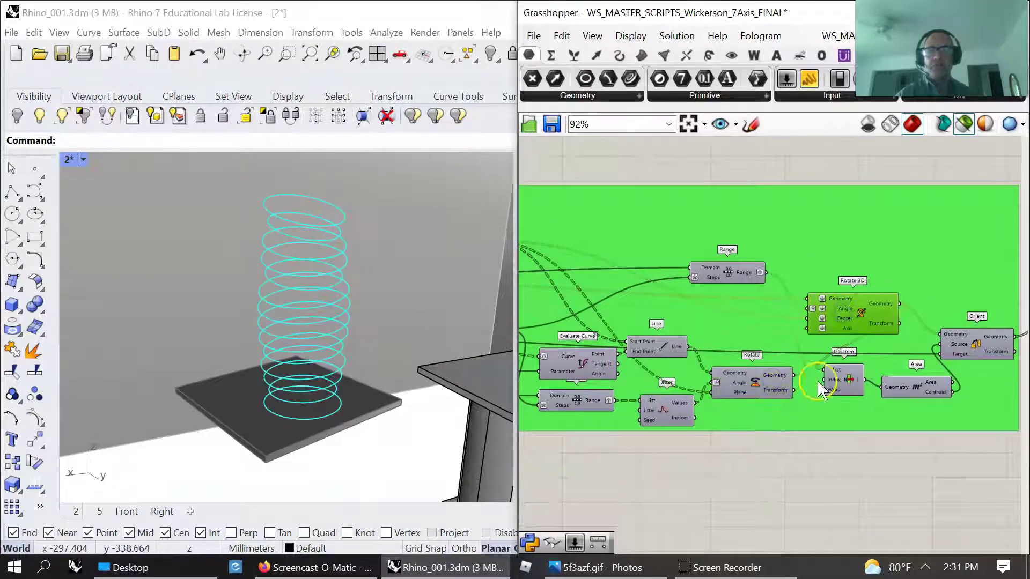
# Inspect the Rotate and Range components feeding the tilt, and preview the Evaluate Curve points.
pyautogui.click(754, 380)
pyautogui.click(729, 274)
pyautogui.moveTo(727, 386); pyautogui.dragTo(827, 361, button='right')
pyautogui.click(678, 330)
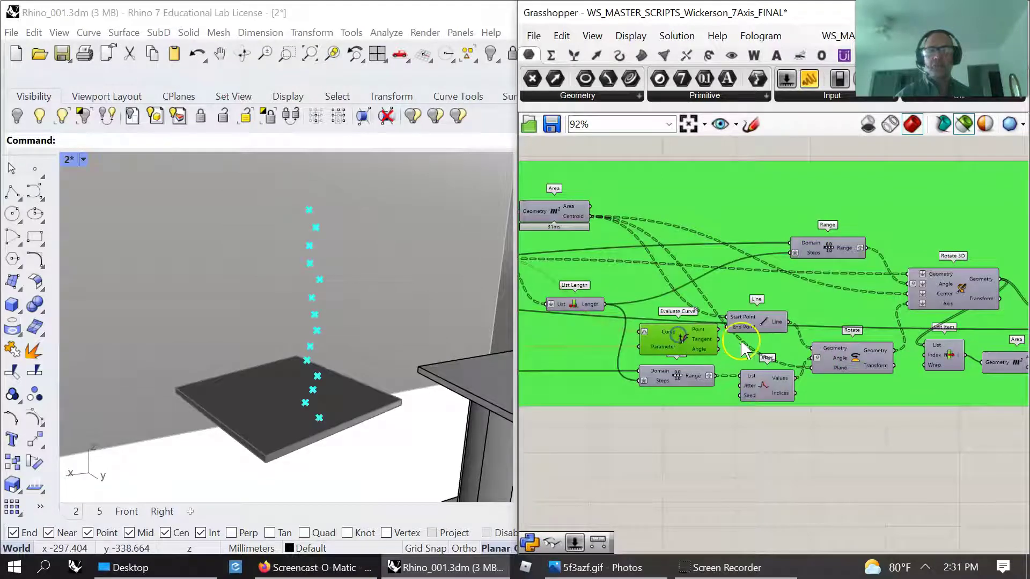
# Preview the Line axes, the Orient output and the Tween Consecutive component's layer curves one after another.
pyautogui.click(754, 326)
pyautogui.moveTo(891, 359); pyautogui.dragTo(675, 333, button='right')
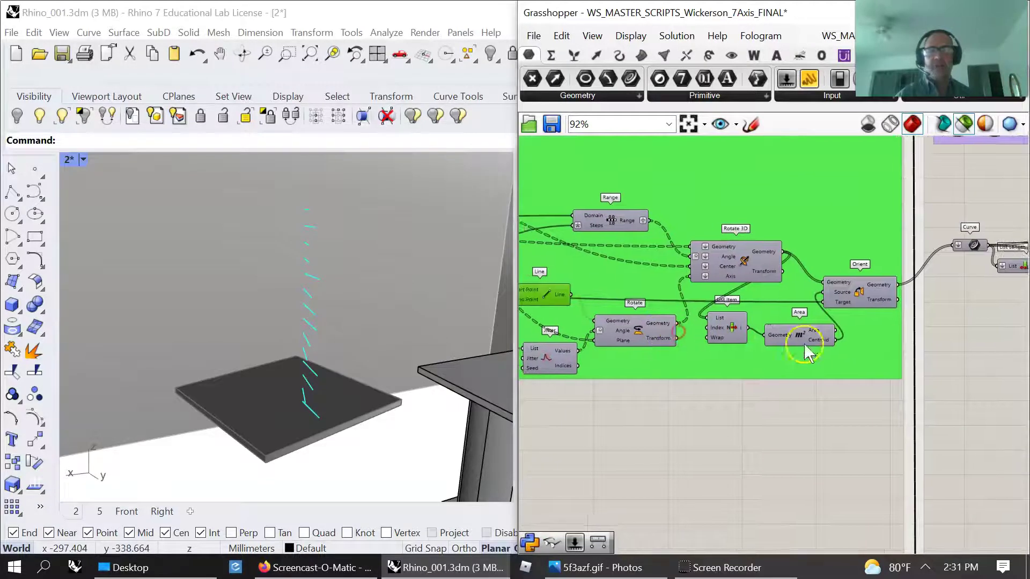
pyautogui.click(859, 299)
pyautogui.moveTo(413, 279); pyautogui.dragTo(437, 295, button='right')
pyautogui.moveTo(860, 315); pyautogui.dragTo(651, 312, button='right')
pyautogui.scroll(-2, 650, 312)
pyautogui.moveTo(808, 351); pyautogui.dragTo(634, 321, button='right')
pyautogui.click(820, 236)
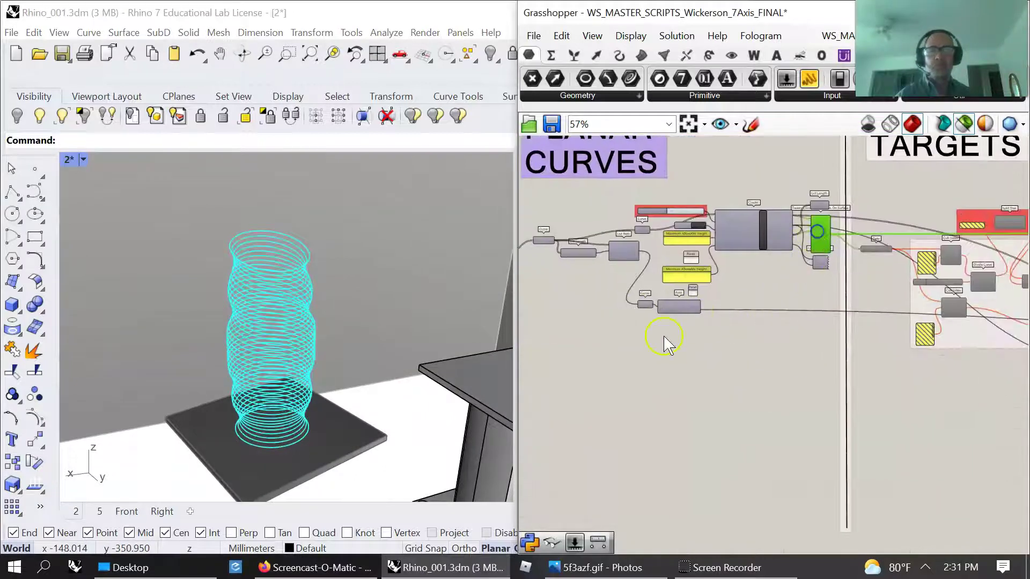
# Set the Contour Distance slider in the Part Design group to 35.
pyautogui.scroll(-2, 668, 343)
pyautogui.moveTo(672, 357); pyautogui.dragTo(821, 343, button='right')
pyautogui.scroll(-3, 740, 369)
pyautogui.moveTo(635, 363); pyautogui.dragTo(906, 384, button='right')
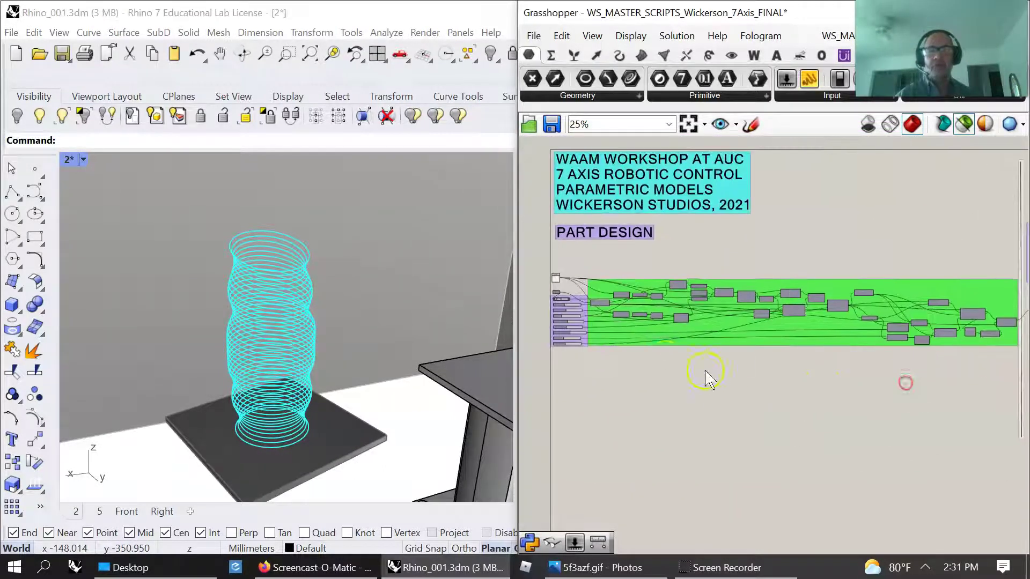
pyautogui.moveTo(666, 357); pyautogui.dragTo(806, 361, button='right')
pyautogui.scroll(7, 713, 336)
pyautogui.scroll(5, 700, 325)
pyautogui.moveTo(706, 306); pyautogui.dragTo(736, 248, button='right')
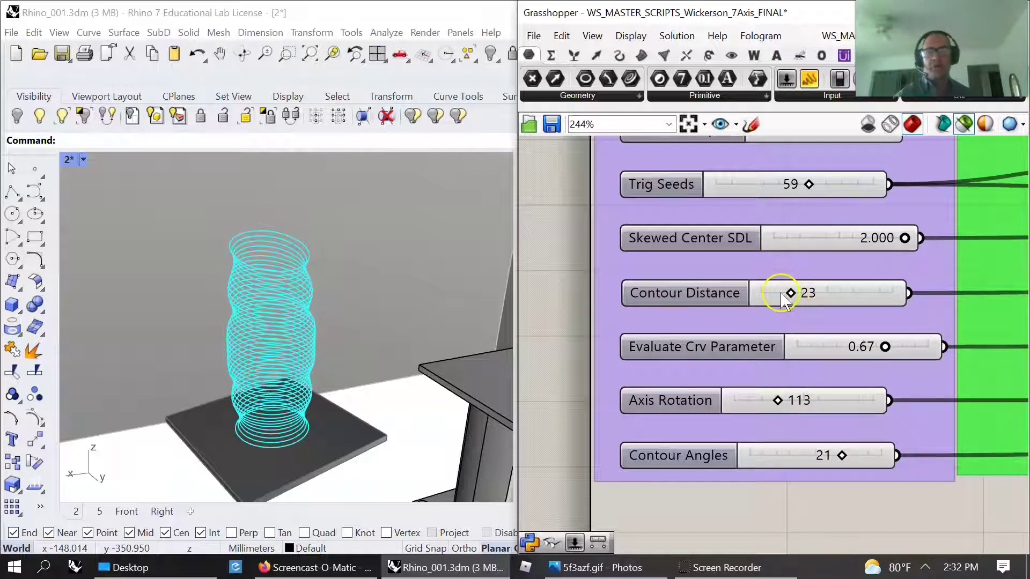
pyautogui.moveTo(790, 294)
pyautogui.mouseDown()
pyautogui.moveTo(781, 296)
pyautogui.moveTo(808, 299)
pyautogui.mouseUp()
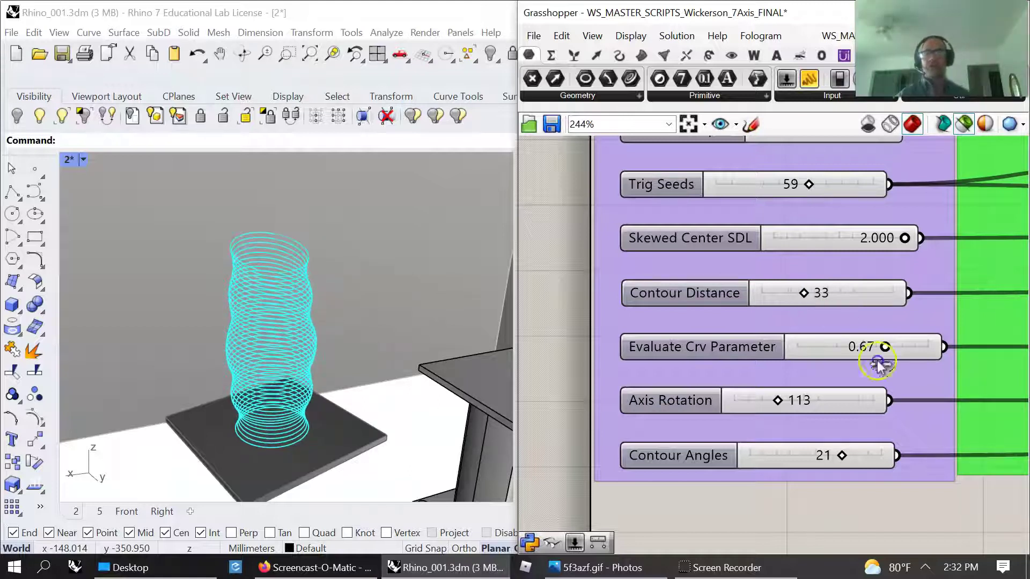
pyautogui.moveTo(800, 425); pyautogui.dragTo(731, 377, button='right')
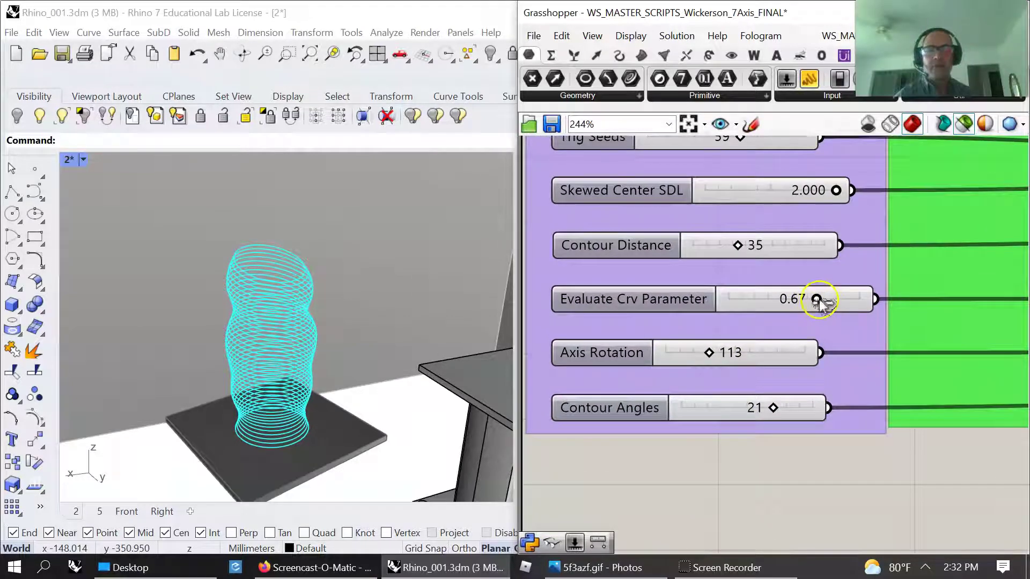
# Examine the Non Planar/Planar Curves section, including the Geometry Checker cluster, its Rebuild Accuracy slider and its allowable height panels.
pyautogui.scroll(-2, 725, 375)
pyautogui.moveTo(741, 390); pyautogui.dragTo(713, 369, button='right')
pyautogui.scroll(-9, 649, 421)
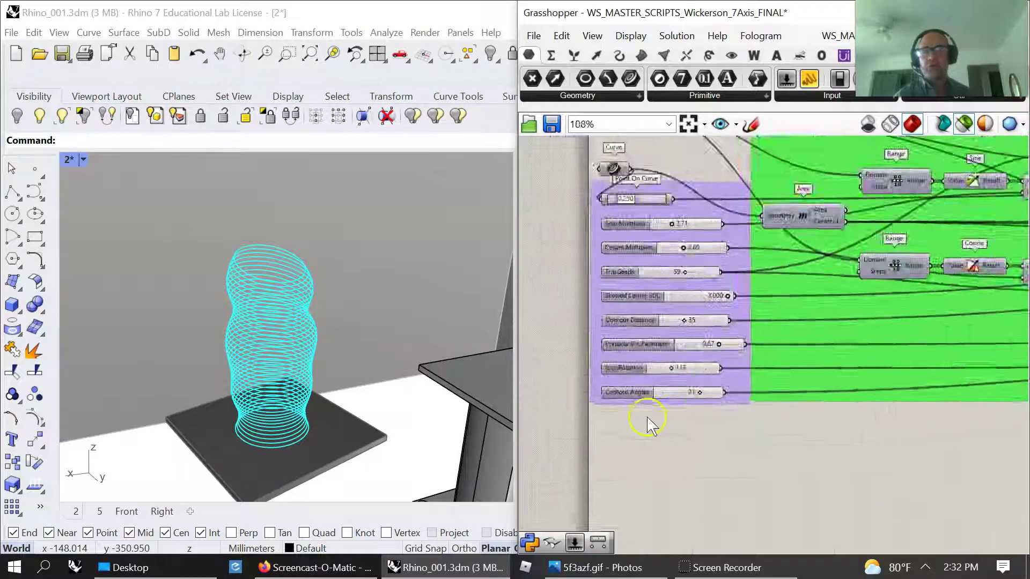
pyautogui.moveTo(736, 444)
pyautogui.mouseDown(button='right')
pyautogui.moveTo(756, 403)
pyautogui.moveTo(743, 400)
pyautogui.mouseUp(button='right')
pyautogui.moveTo(881, 400)
pyautogui.mouseDown(button='right')
pyautogui.moveTo(736, 382)
pyautogui.moveTo(655, 397)
pyautogui.mouseUp(button='right')
pyautogui.moveTo(841, 421); pyautogui.dragTo(629, 401, button='right')
pyautogui.moveTo(797, 431); pyautogui.dragTo(611, 443, button='right')
pyautogui.scroll(3, 644, 370)
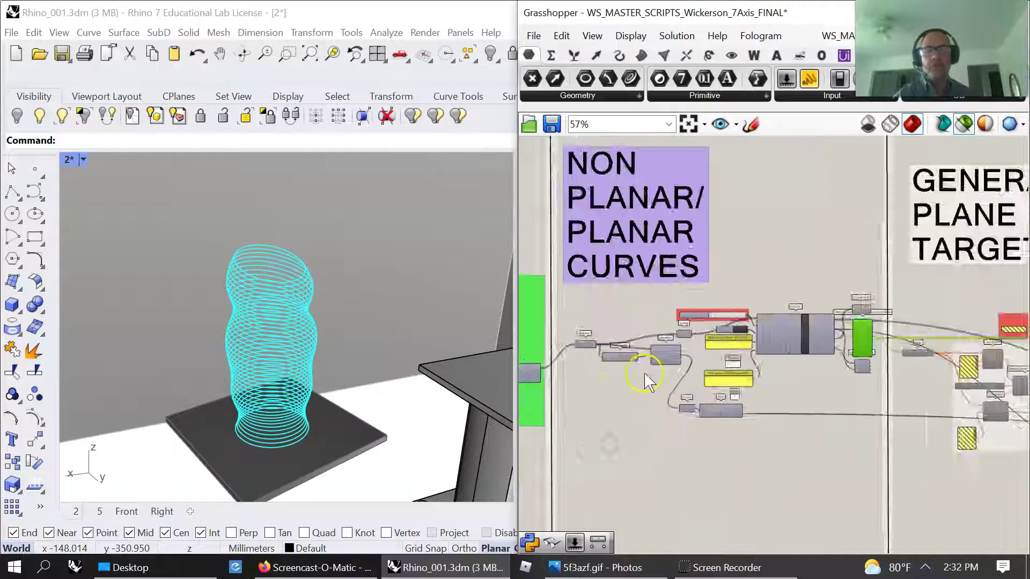
pyautogui.moveTo(667, 373); pyautogui.dragTo(681, 446, button='right')
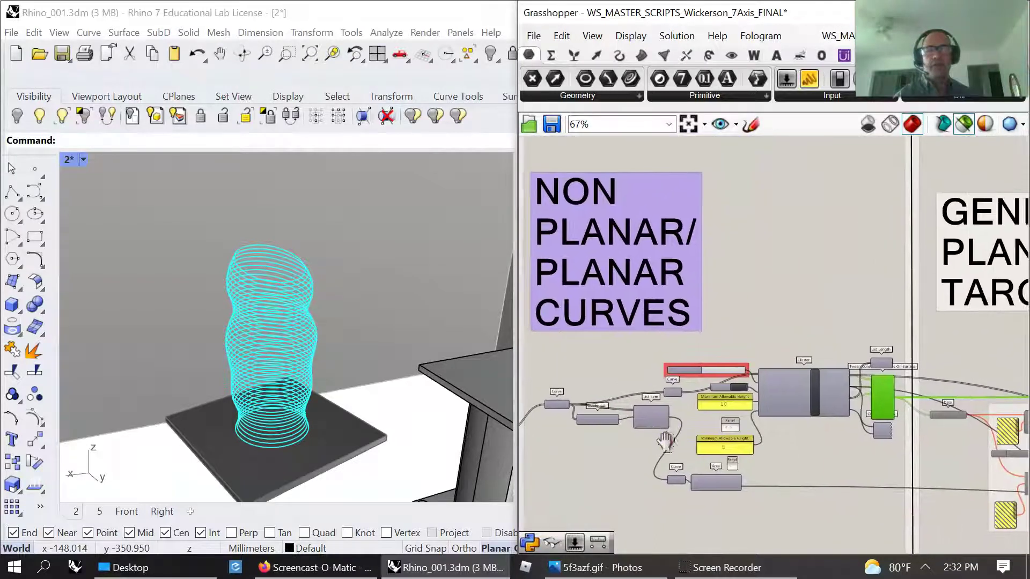
pyautogui.scroll(4, 719, 422)
pyautogui.scroll(1, 725, 417)
pyautogui.moveTo(726, 417); pyautogui.dragTo(739, 334, button='right')
pyautogui.scroll(-1, 860, 347)
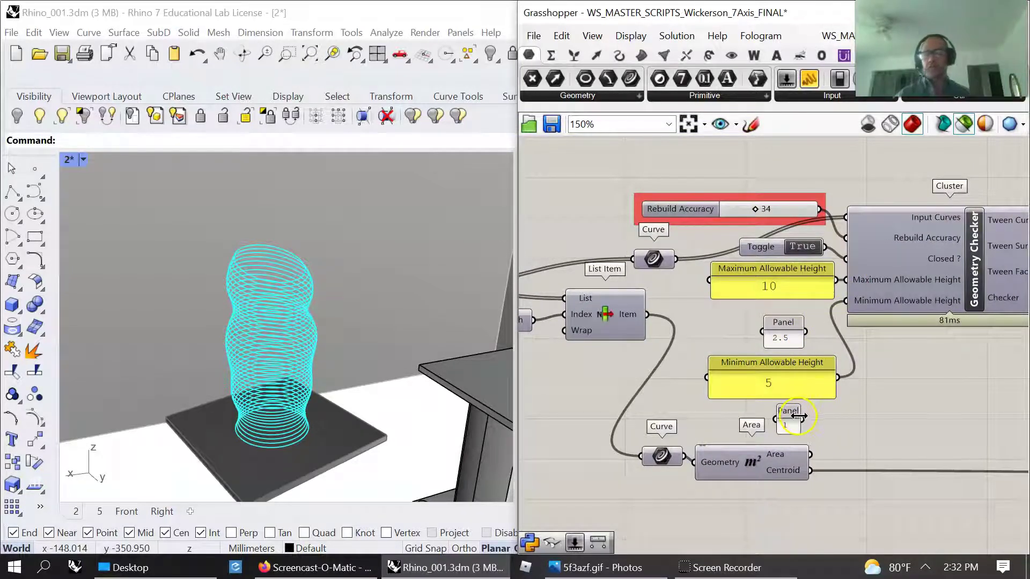
pyautogui.scroll(-1, 772, 454)
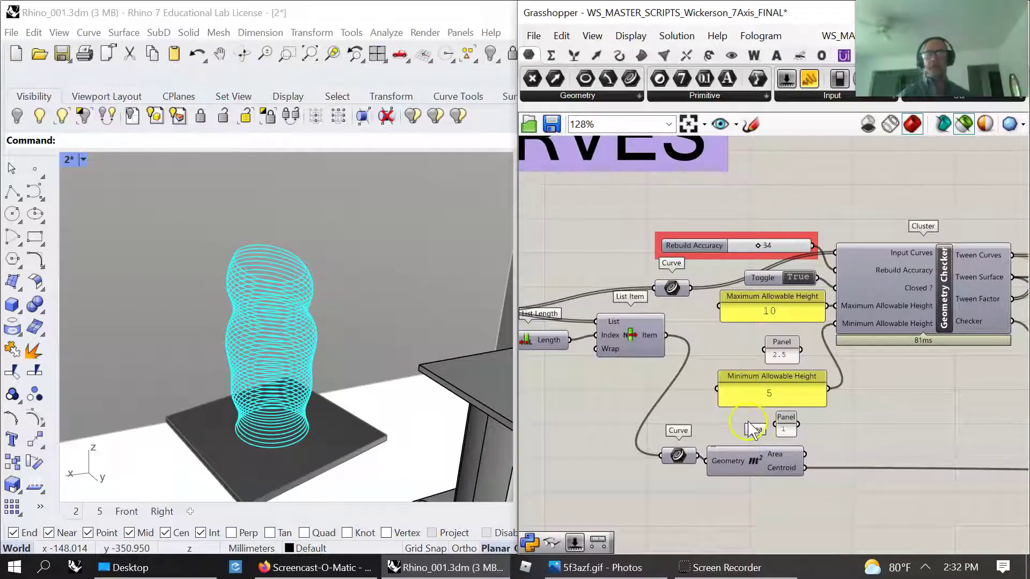
pyautogui.moveTo(697, 406); pyautogui.dragTo(667, 400, button='right')
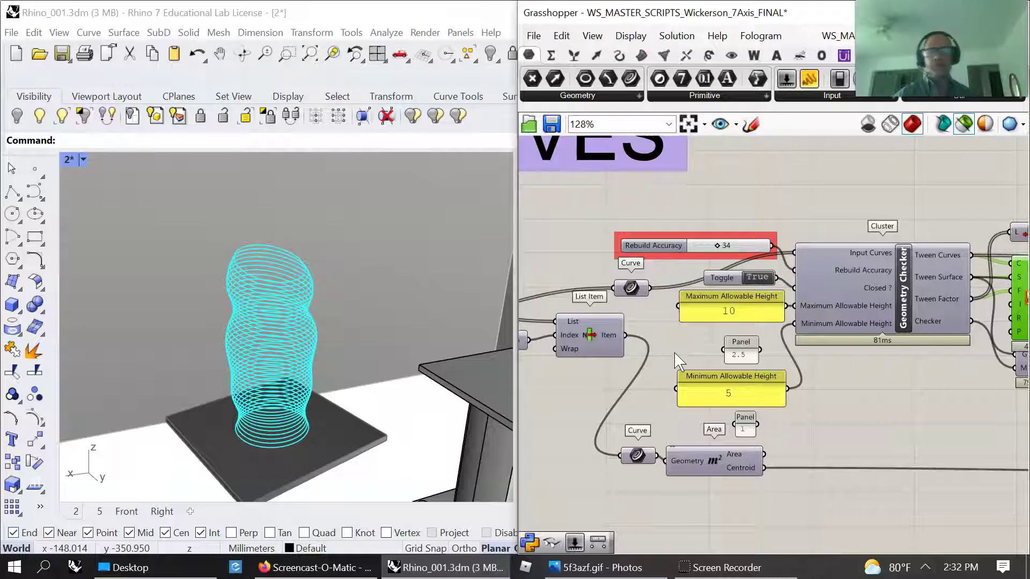
pyautogui.moveTo(677, 354); pyautogui.dragTo(629, 357, button='right')
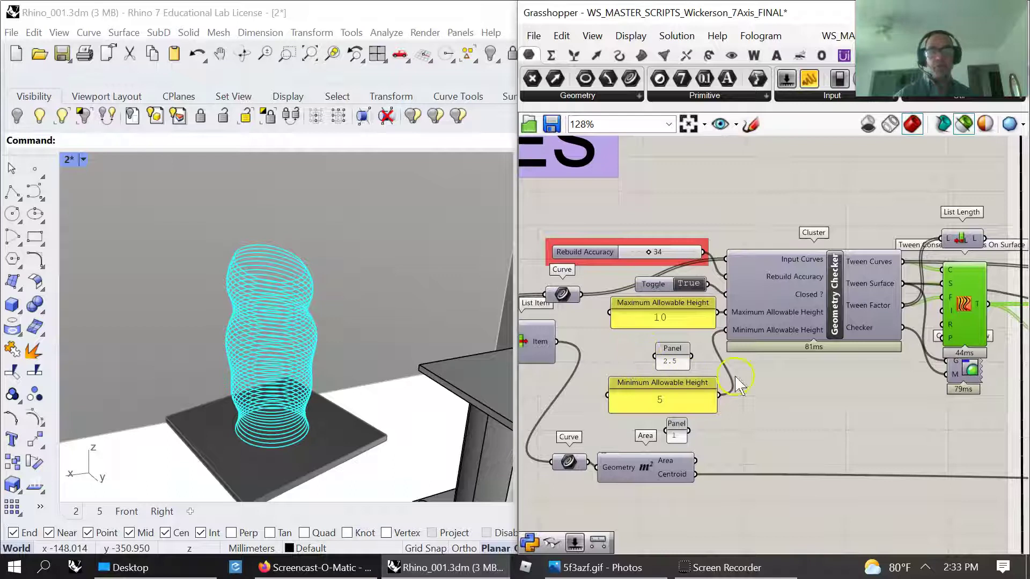
pyautogui.scroll(-2, 789, 396)
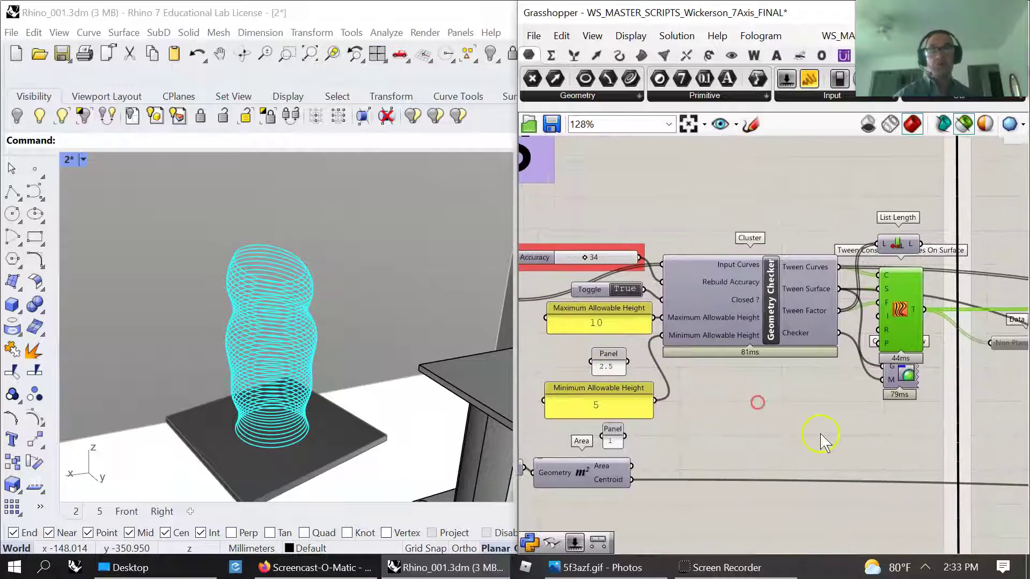
# Enable the disabled point-generating components under Generating Plane Targets and inspect the resulting points along the layers in the viewport.
pyautogui.scroll(-4, 751, 433)
pyautogui.scroll(1, 675, 437)
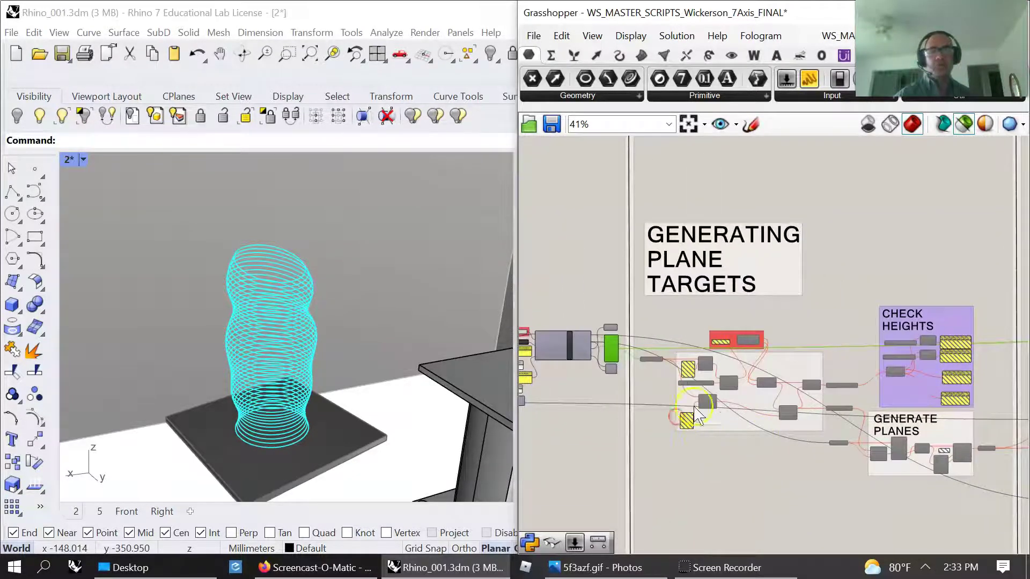
pyautogui.scroll(3, 671, 407)
pyautogui.scroll(-2, 660, 384)
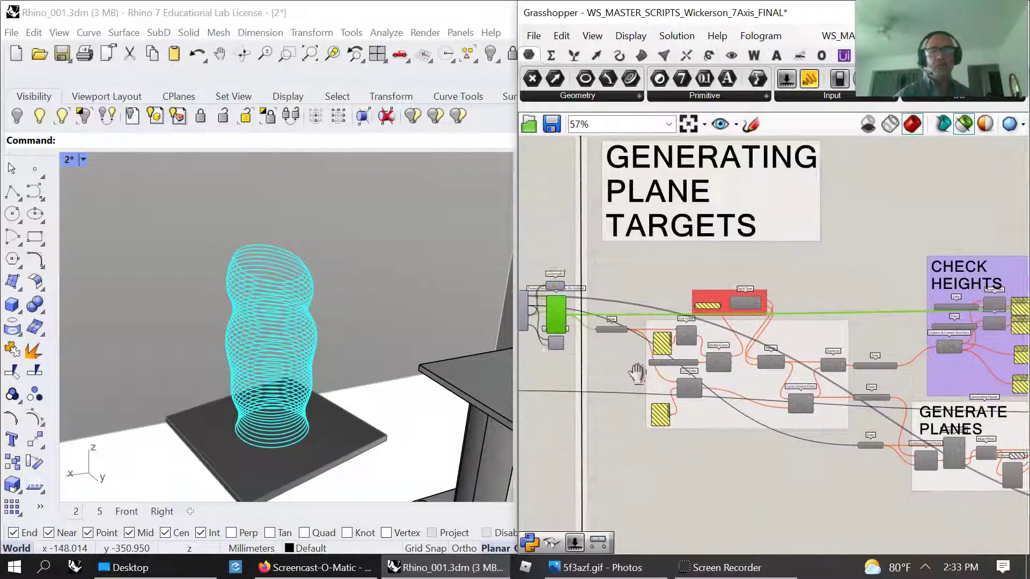
pyautogui.click(861, 465)
pyautogui.moveTo(861, 468); pyautogui.dragTo(595, 260)
pyautogui.rightClick(597, 259)
pyautogui.click(636, 301)
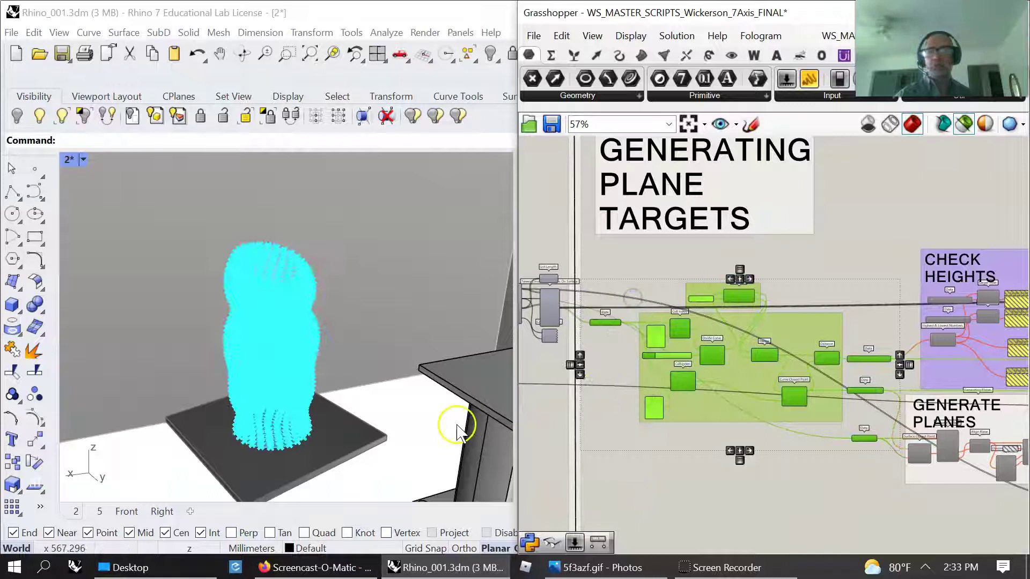
pyautogui.moveTo(317, 391); pyautogui.dragTo(365, 400, button='right')
pyautogui.scroll(8, 331, 368)
pyautogui.scroll(-4, 323, 363)
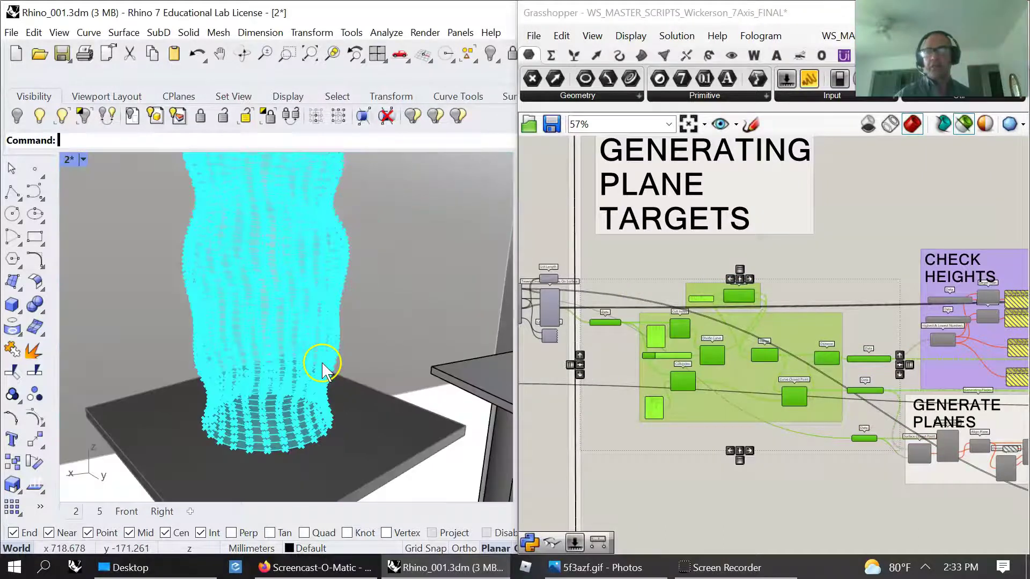
pyautogui.click(788, 490)
pyautogui.moveTo(789, 490); pyautogui.dragTo(719, 508, button='right')
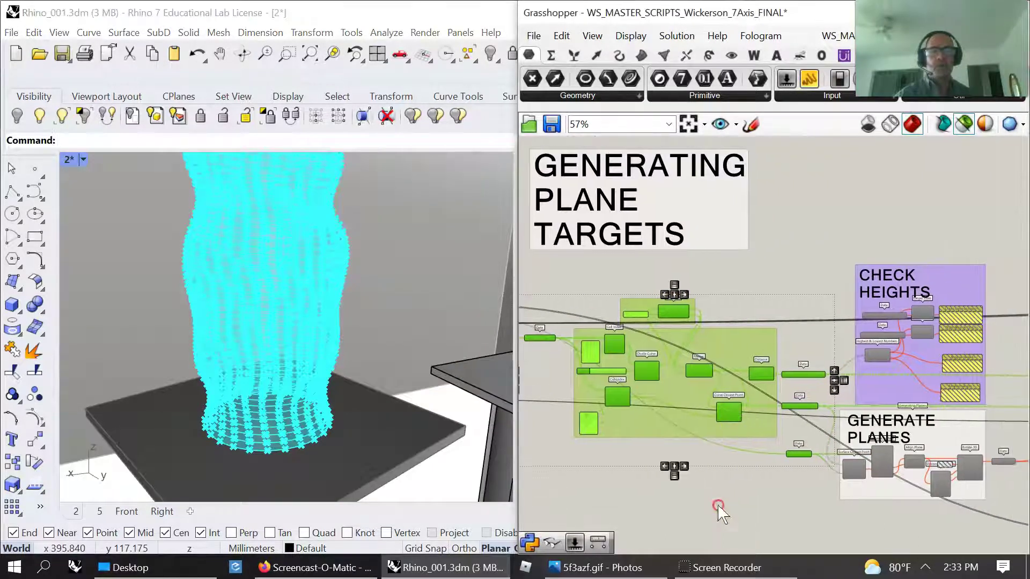
# Enable the components in the Check Heights and Generate Planes groups and inspect the target planes around the part.
pyautogui.moveTo(787, 497); pyautogui.dragTo(642, 456, button='right')
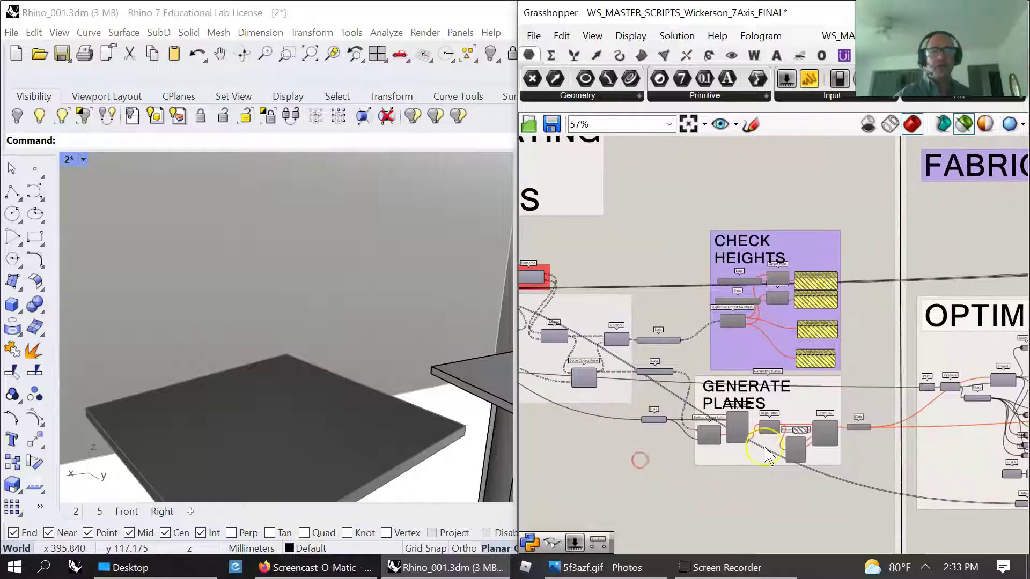
pyautogui.moveTo(871, 506); pyautogui.dragTo(655, 216)
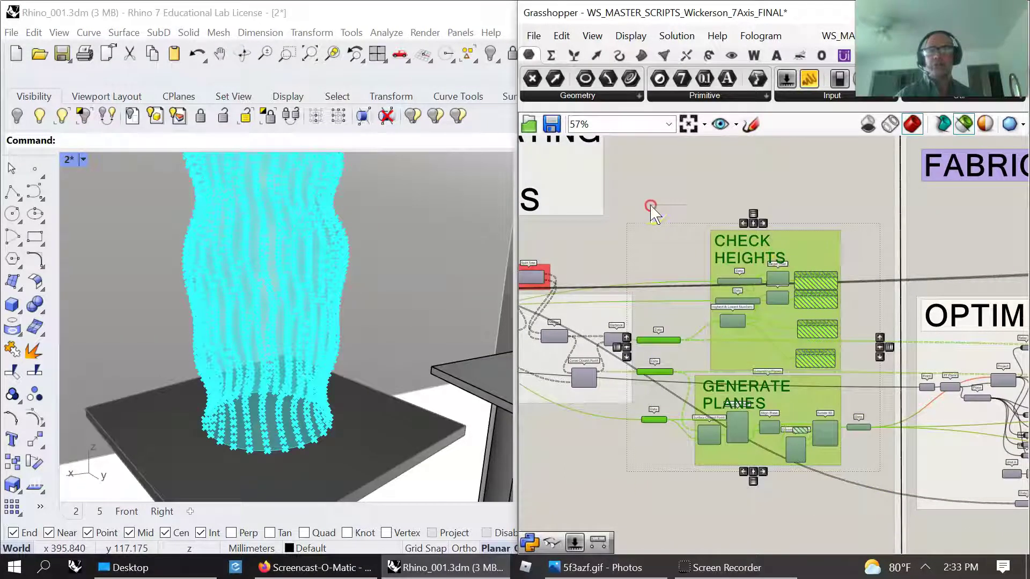
pyautogui.rightClick(650, 207)
pyautogui.click(683, 248)
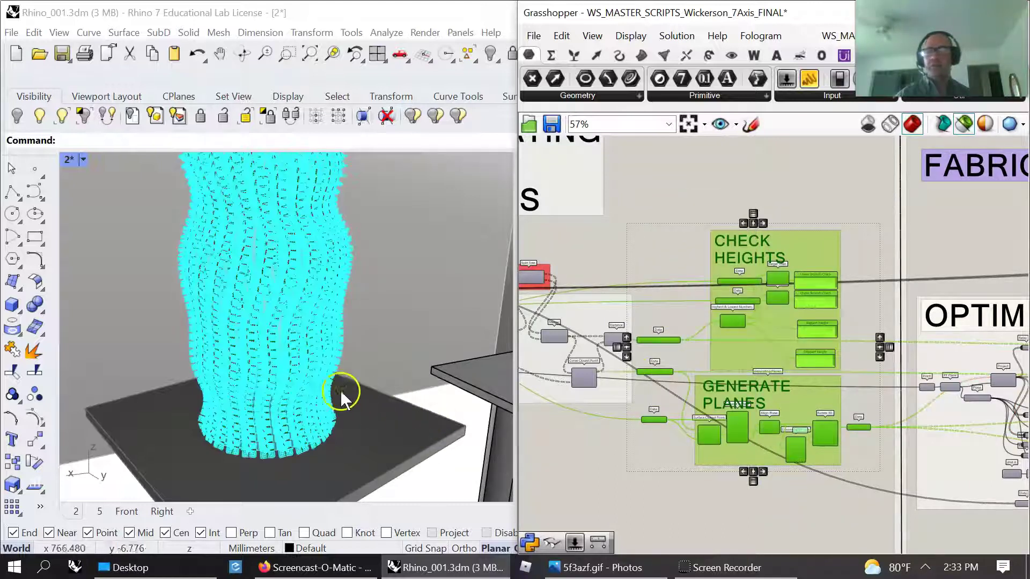
pyautogui.scroll(3, 336, 382)
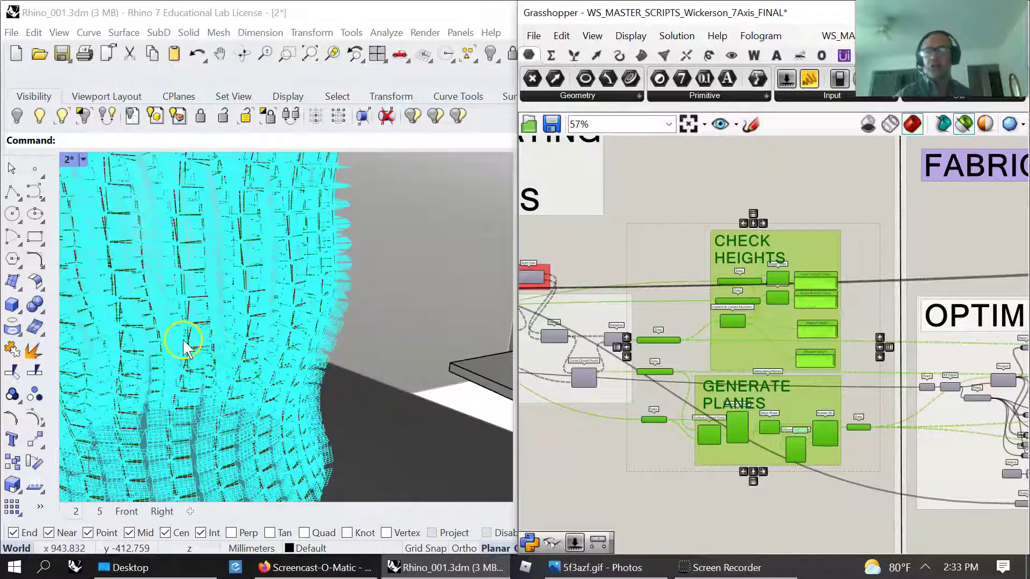
pyautogui.scroll(5, 183, 341)
pyautogui.scroll(-10, 193, 343)
pyautogui.moveTo(263, 359); pyautogui.dragTo(313, 384, button='right')
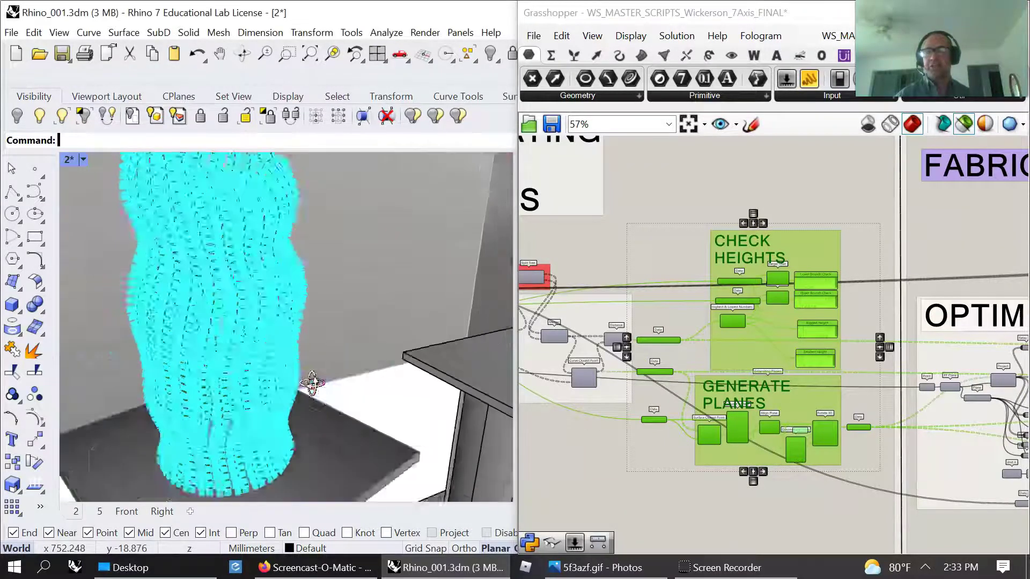
pyautogui.scroll(-5, 312, 382)
pyautogui.moveTo(368, 367); pyautogui.dragTo(388, 377, button='right')
# Enable the components in the Optimization group under Fabrication Strategy and preview all their geometry together on the build plate.
pyautogui.click(604, 491)
pyautogui.moveTo(840, 529); pyautogui.dragTo(601, 483, button='right')
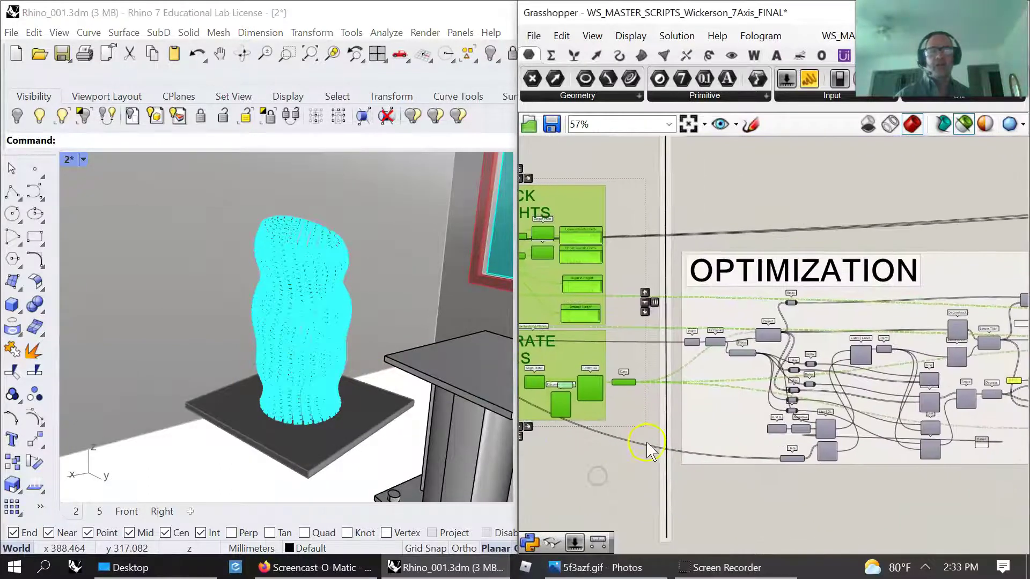
pyautogui.scroll(-2, 648, 449)
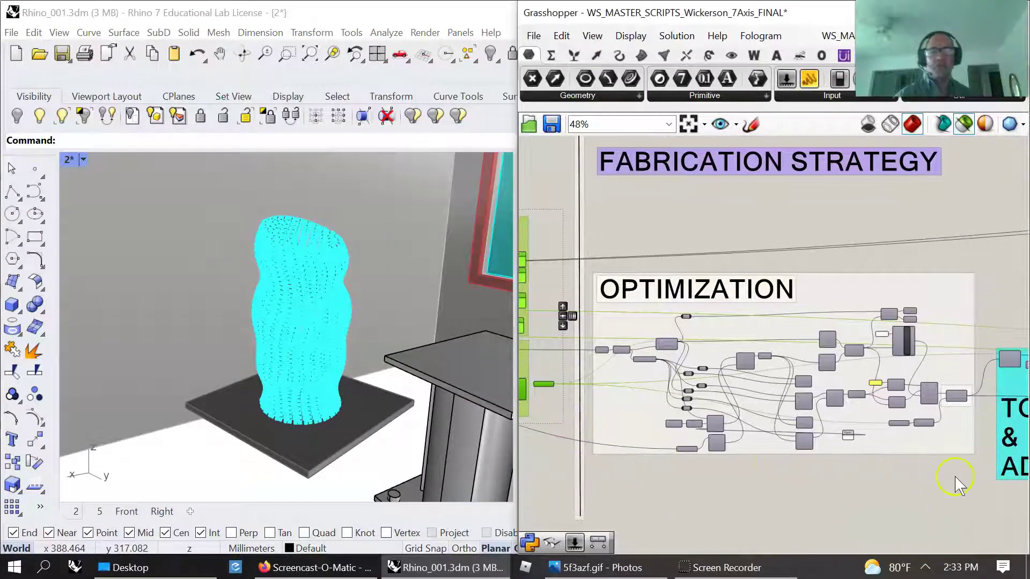
pyautogui.moveTo(989, 484); pyautogui.dragTo(590, 253)
pyautogui.rightClick(620, 228)
pyautogui.click(663, 263)
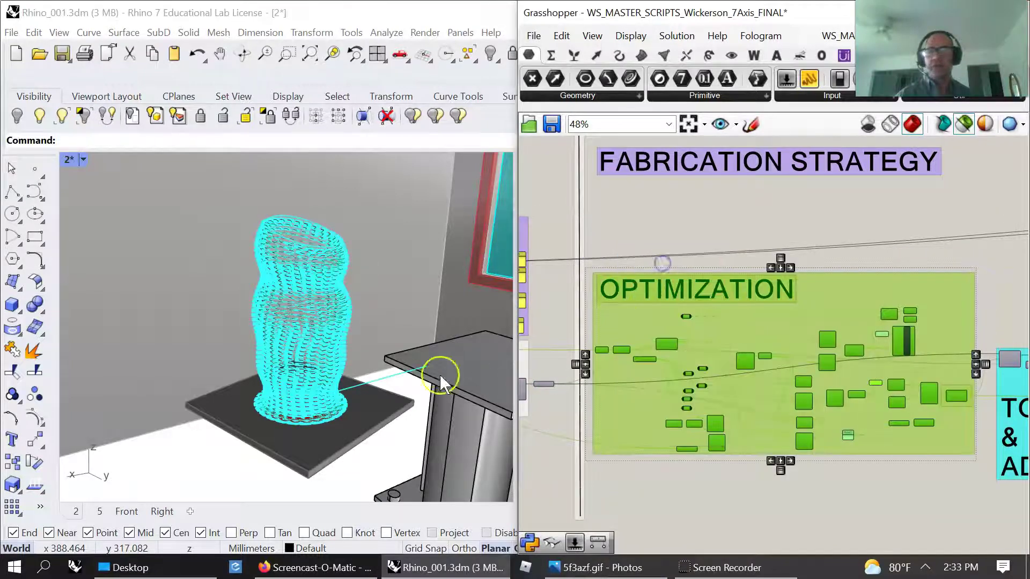
pyautogui.click(758, 490)
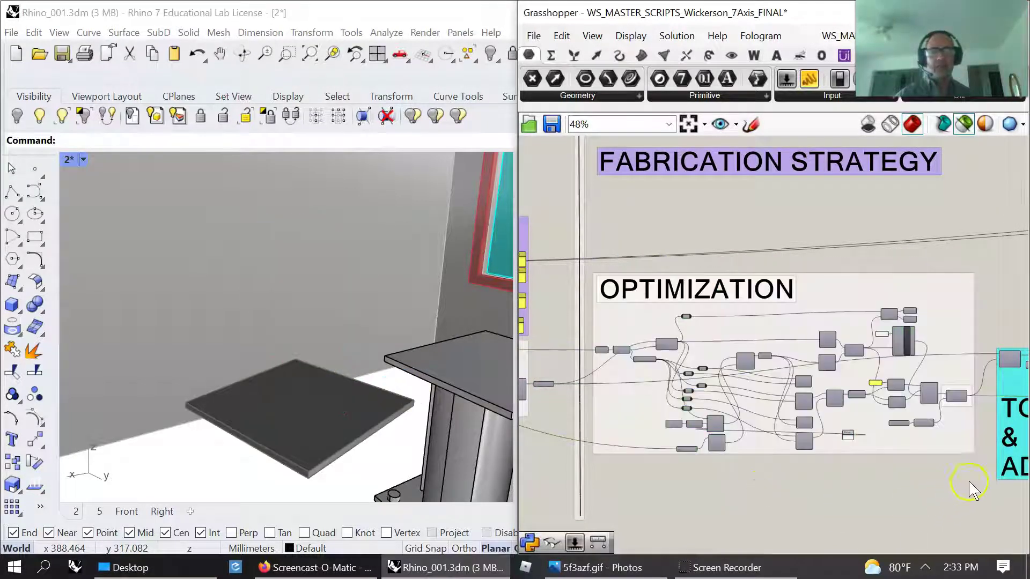
pyautogui.moveTo(971, 483); pyautogui.dragTo(592, 224)
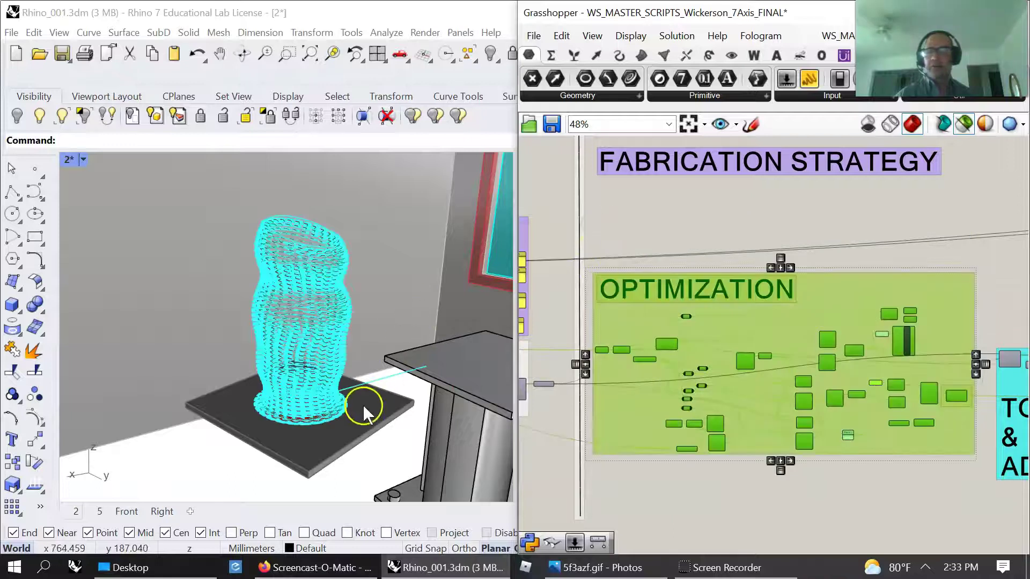
pyautogui.moveTo(363, 404); pyautogui.dragTo(365, 356, button='right')
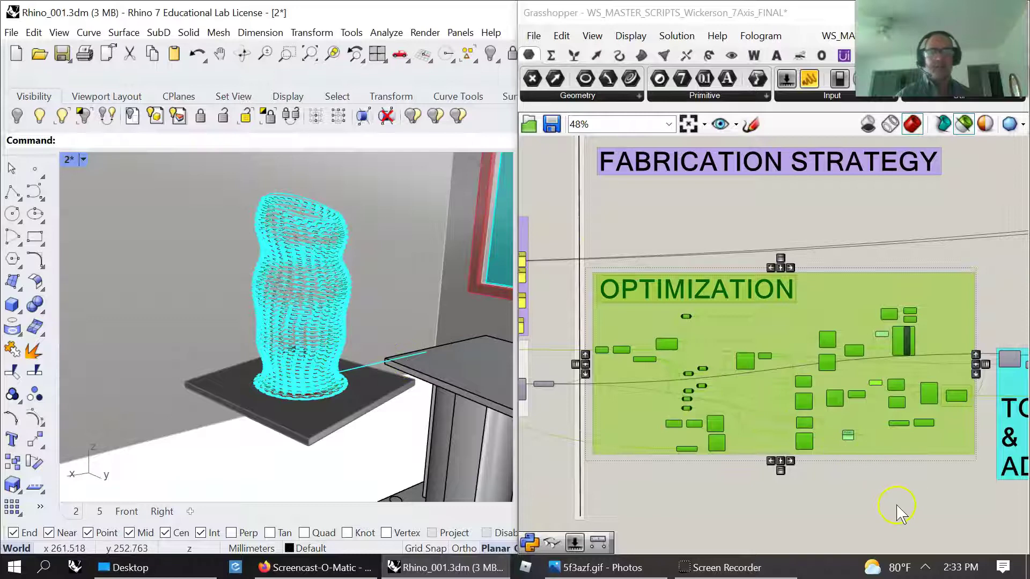
pyautogui.moveTo(900, 508); pyautogui.dragTo(830, 501)
# Preview individual components and smaller clusters of components within the Optimization group to compare what each part produces.
pyautogui.moveTo(919, 507); pyautogui.dragTo(694, 485, button='right')
pyautogui.click(725, 372)
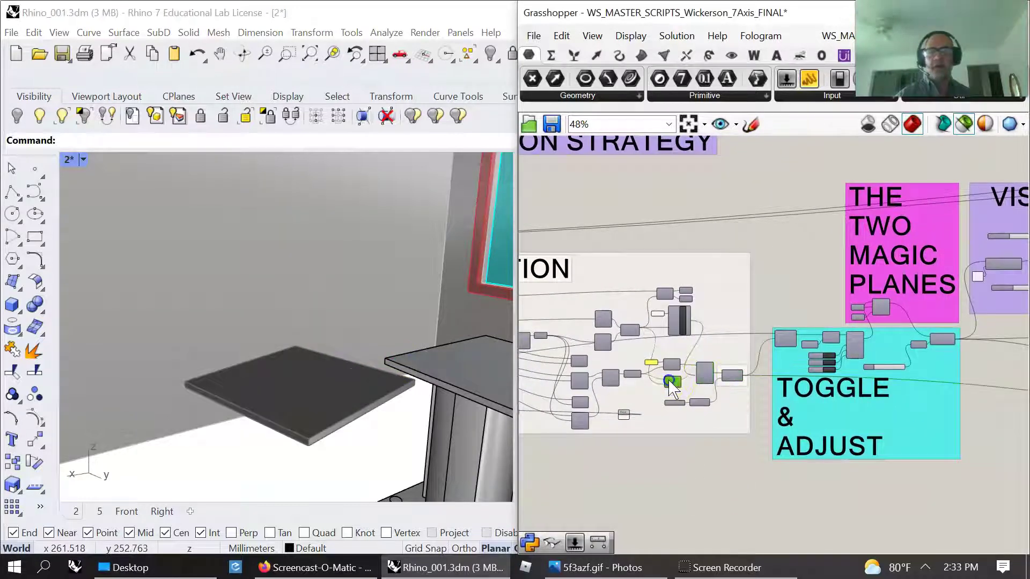
pyautogui.click(666, 293)
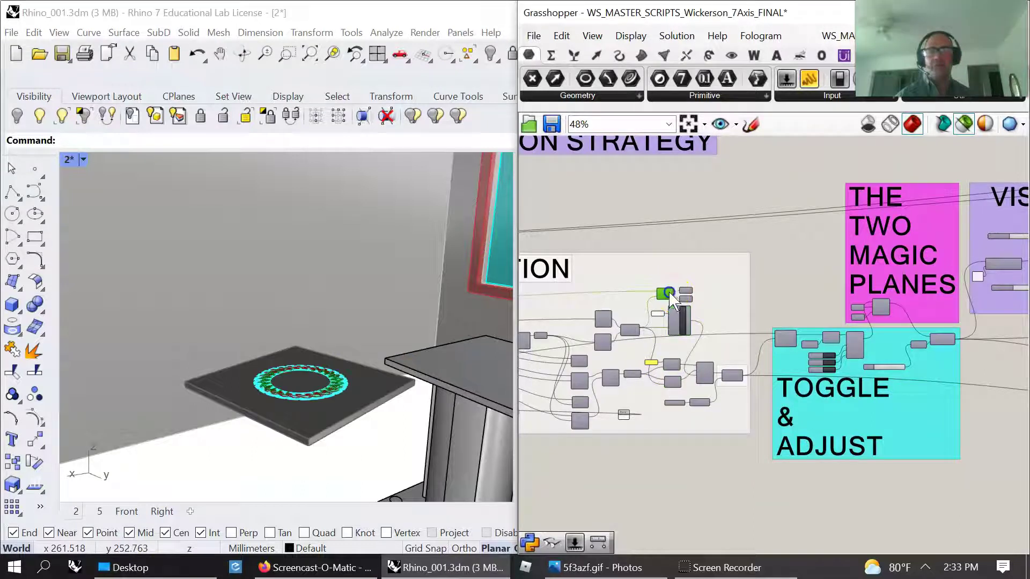
pyautogui.scroll(5, 333, 387)
pyautogui.scroll(-5, 315, 396)
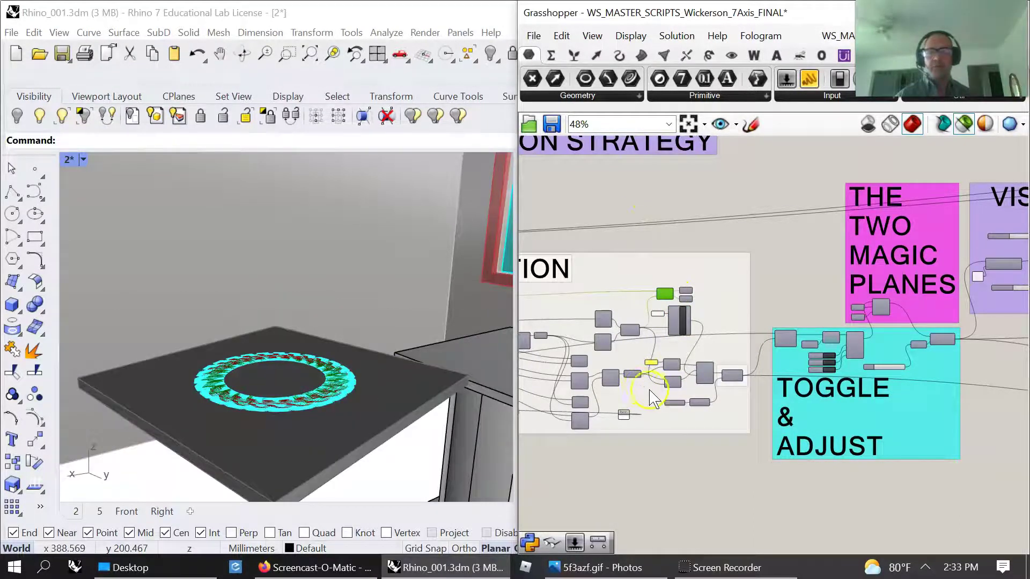
pyautogui.moveTo(639, 461); pyautogui.dragTo(577, 290)
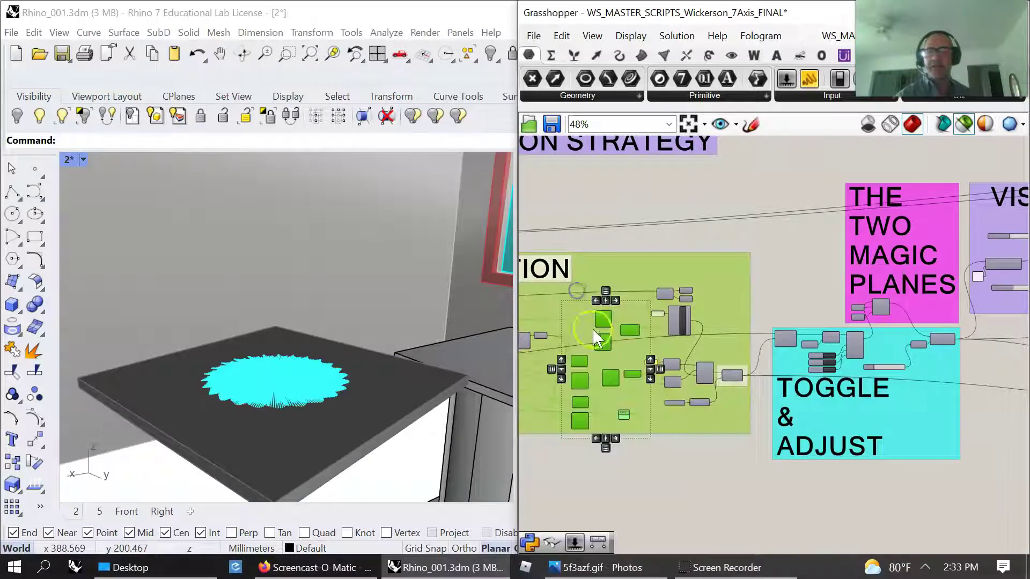
pyautogui.click(674, 463)
pyautogui.moveTo(762, 491); pyautogui.dragTo(562, 298)
pyautogui.click(658, 465)
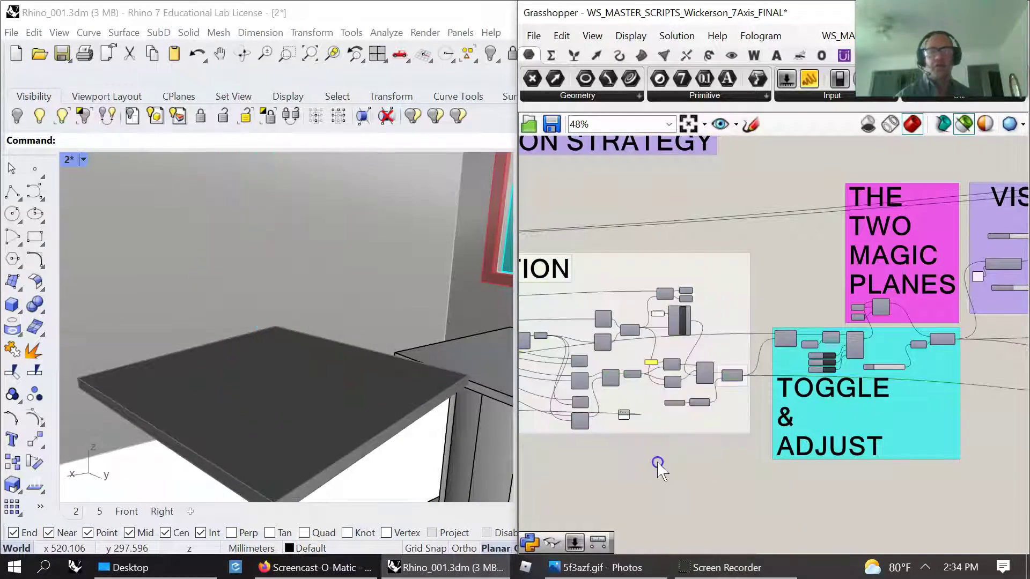
# Examine the Toggle & Adjust group, with its flip toggles and rotation value, and the adjoining Two Magic Planes group.
pyautogui.moveTo(742, 459); pyautogui.dragTo(585, 476, button='right')
pyautogui.scroll(5, 774, 505)
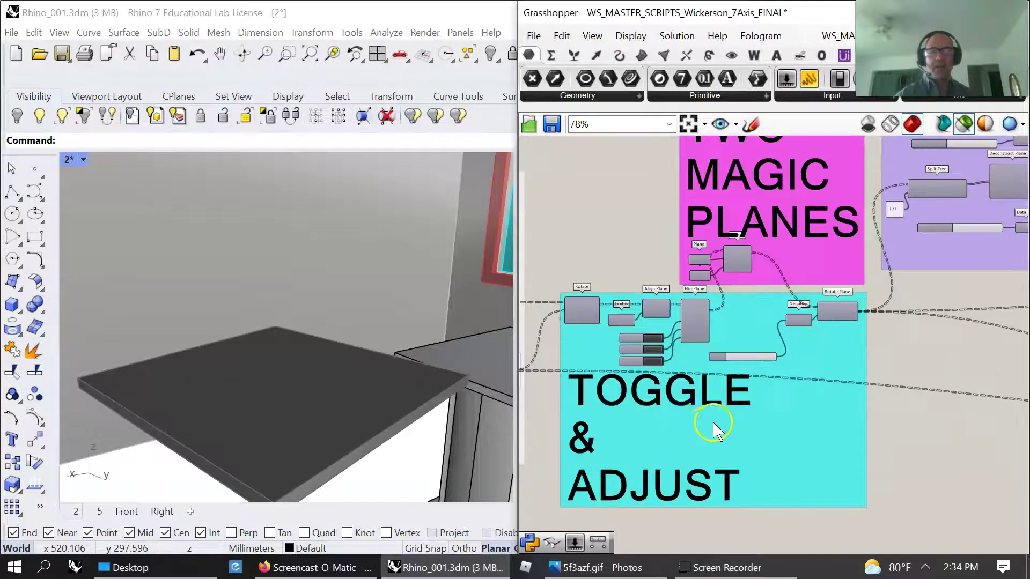
pyautogui.scroll(-1, 767, 490)
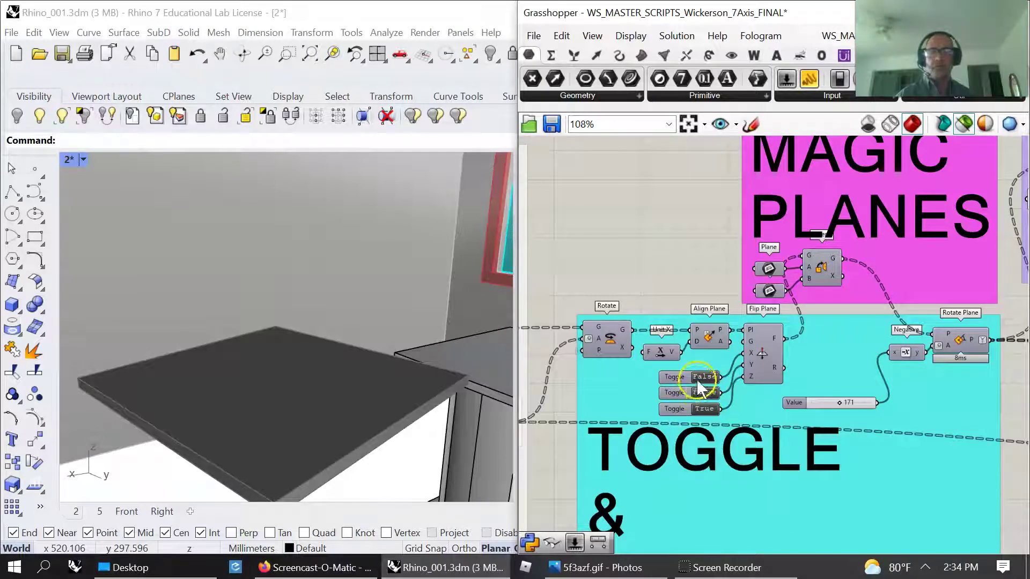
pyautogui.scroll(-1, 740, 454)
pyautogui.scroll(-3, 844, 436)
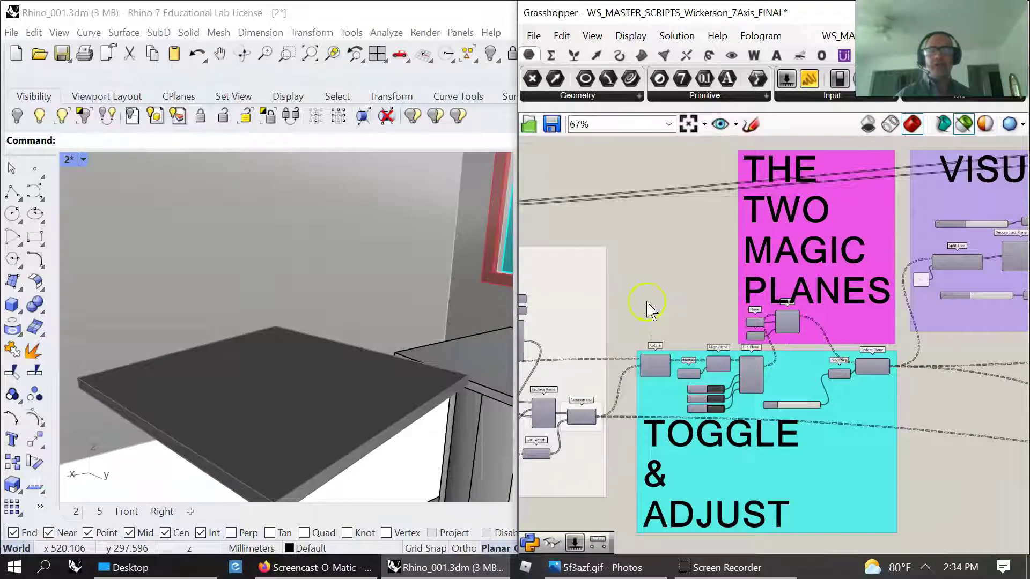
pyautogui.moveTo(700, 301); pyautogui.dragTo(616, 268, button='right')
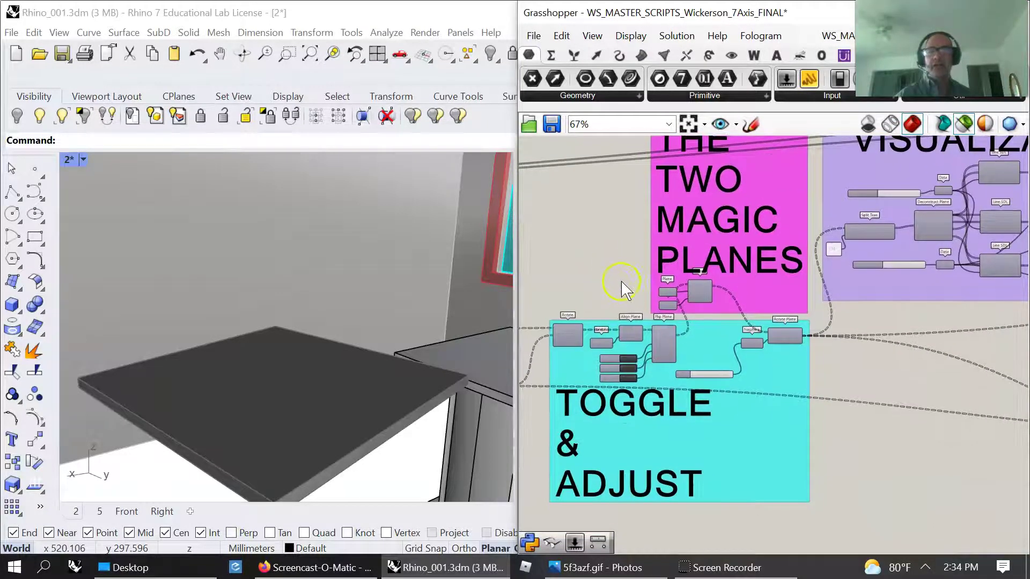
pyautogui.scroll(-2, 602, 274)
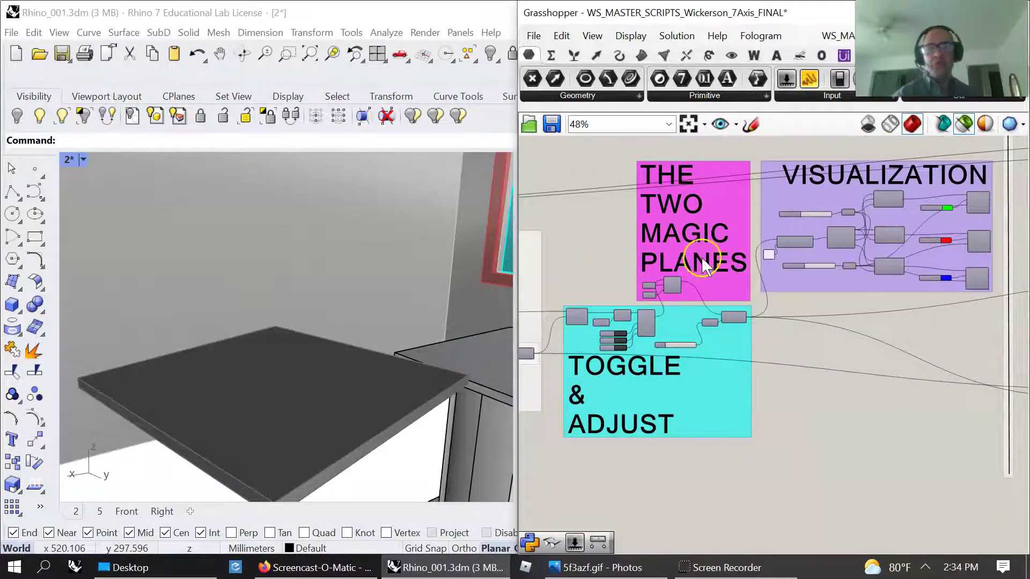
pyautogui.scroll(4, 649, 287)
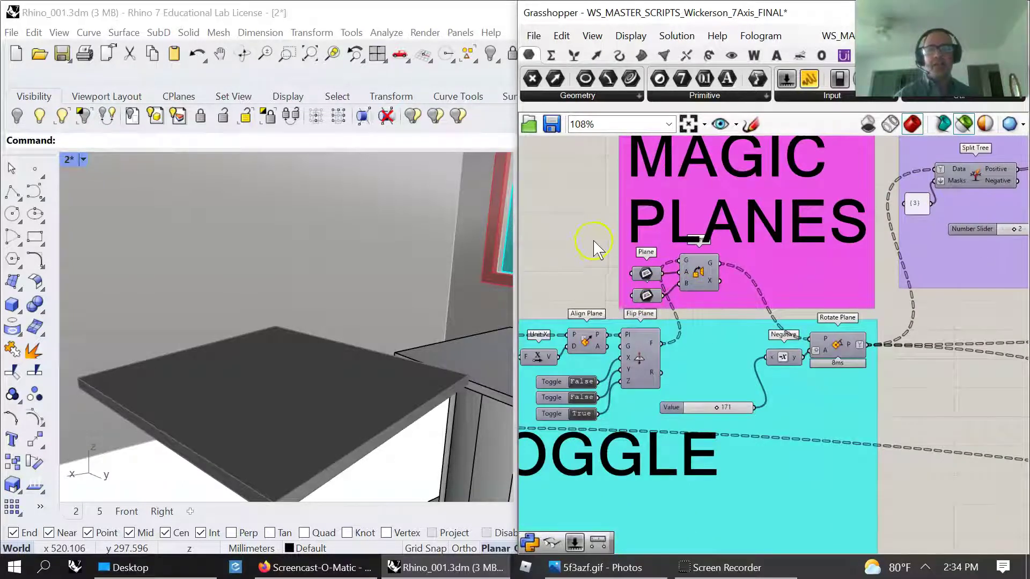
# Preview the components in the Two Magic Planes group together with Flip Plane and inspect their planes above the build plate.
pyautogui.moveTo(596, 247); pyautogui.dragTo(732, 312)
pyautogui.moveTo(305, 338); pyautogui.dragTo(326, 348, button='right')
pyautogui.keyDown('shift'); pyautogui.click(640, 365); pyautogui.keyUp('shift')
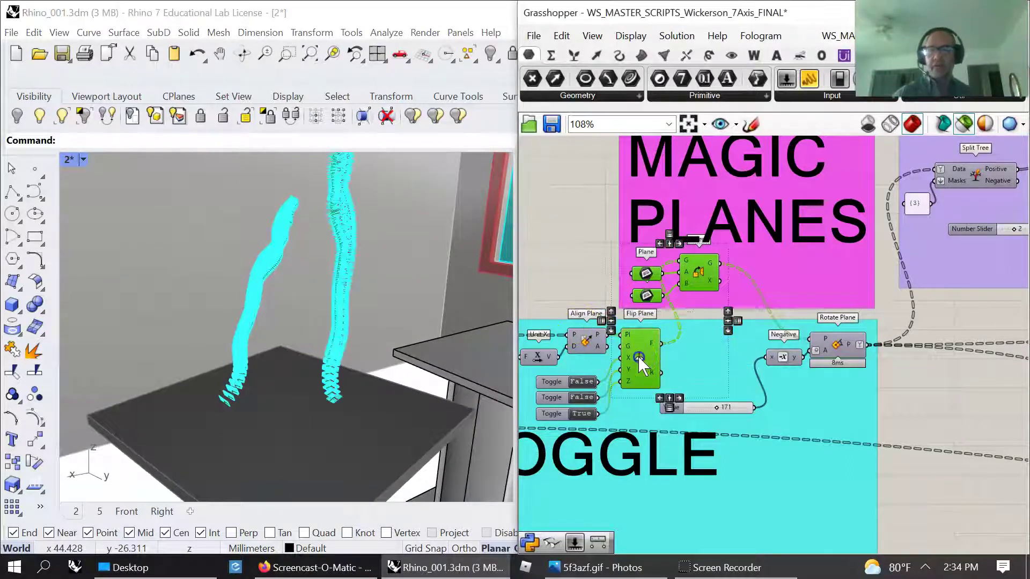
pyautogui.moveTo(452, 331); pyautogui.dragTo(360, 344, button='right')
# Add Rotate, Partition List, Search For Text, the two vector components and Project to the selection to compare their geometry with the flipped planes.
pyautogui.moveTo(535, 387); pyautogui.dragTo(759, 387, button='right')
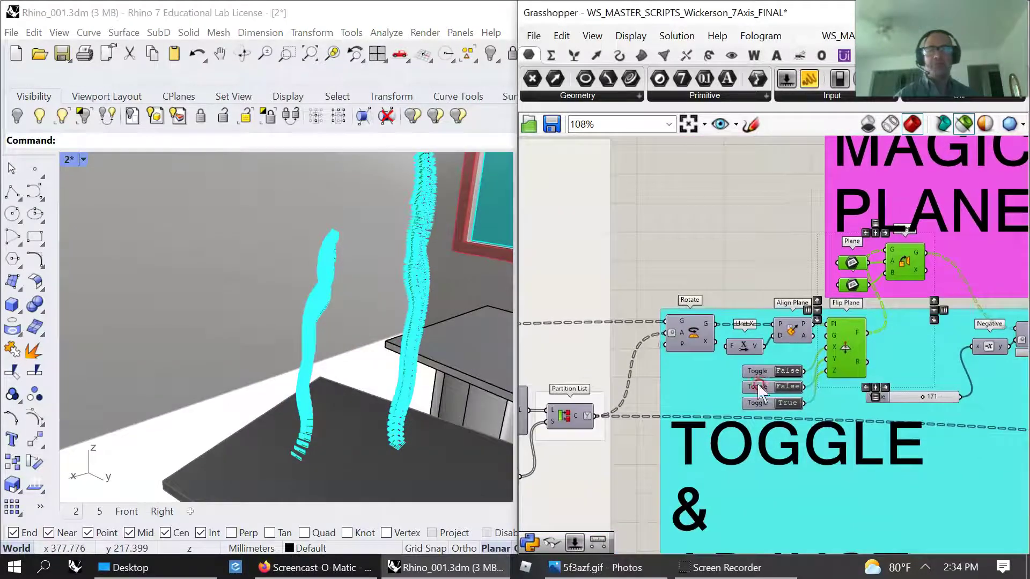
pyautogui.keyDown('shift'); pyautogui.click(692, 337); pyautogui.keyUp('shift')
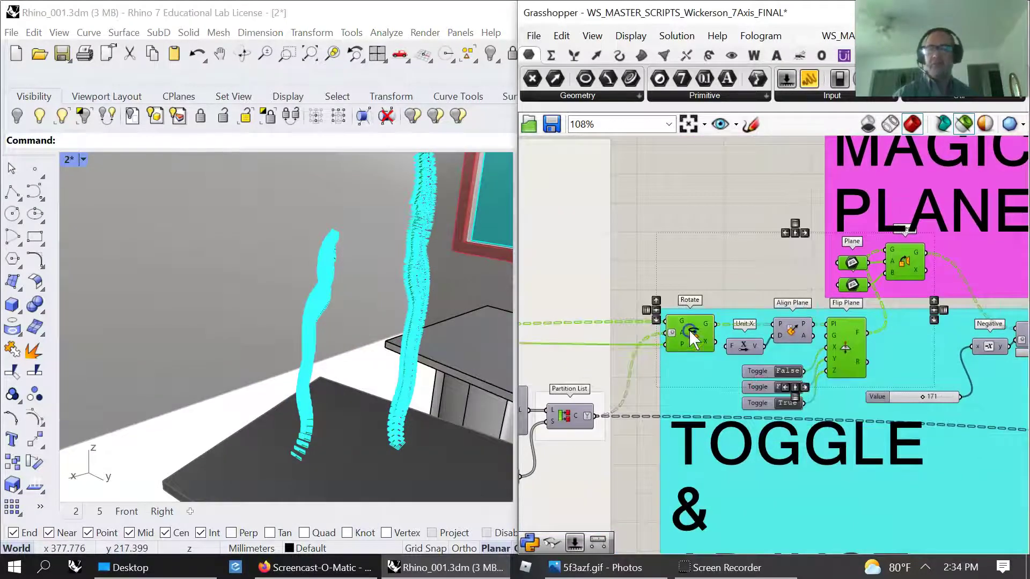
pyautogui.keyDown('shift'); pyautogui.click(572, 417); pyautogui.keyUp('shift')
pyautogui.moveTo(568, 407); pyautogui.dragTo(784, 368, button='right')
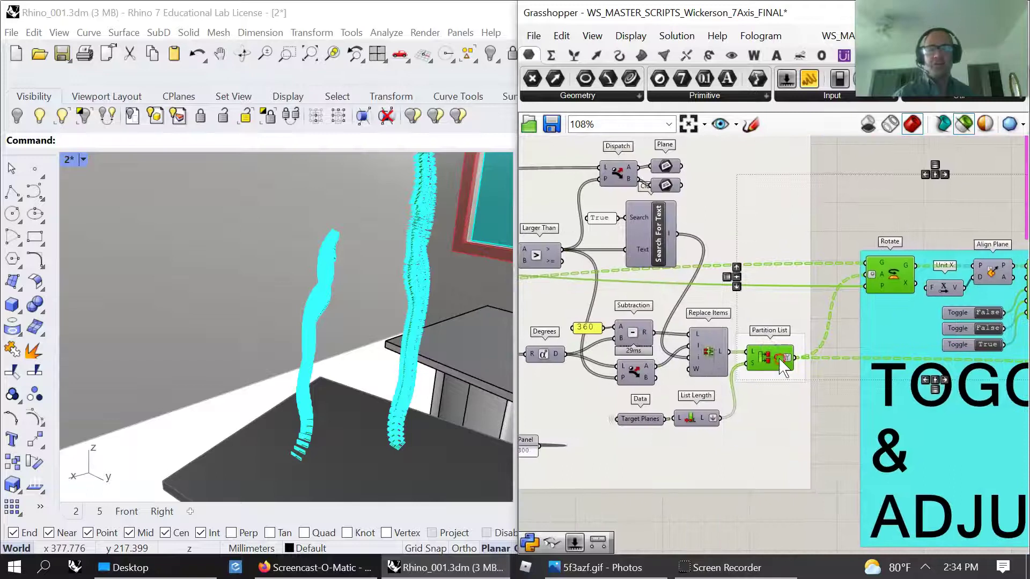
pyautogui.keyDown('shift'); pyautogui.click(647, 253); pyautogui.keyUp('shift')
pyautogui.moveTo(622, 319); pyautogui.dragTo(770, 308, button='right')
pyautogui.keyDown('shift'); pyautogui.click(579, 358); pyautogui.keyUp('shift')
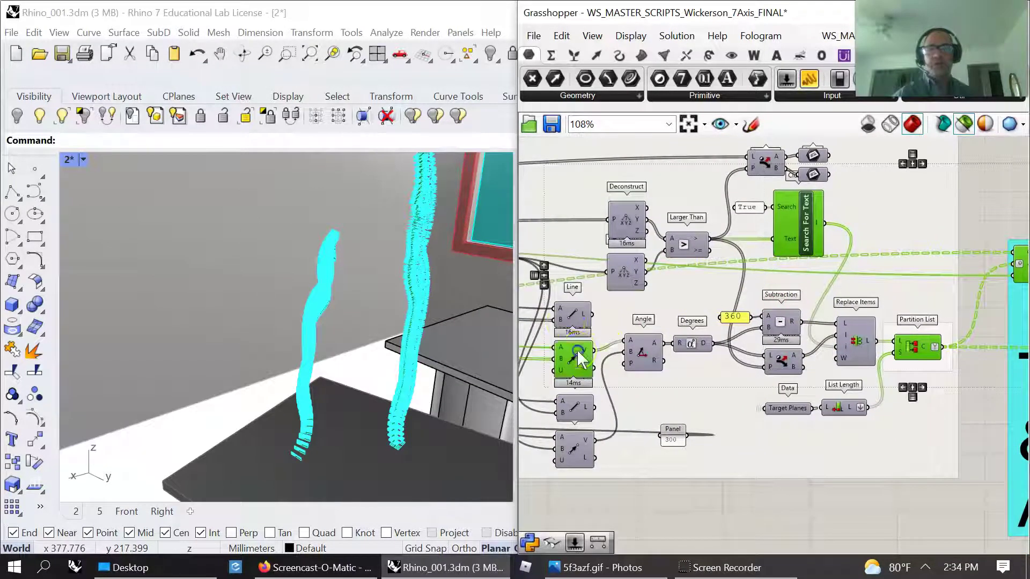
pyautogui.keyDown('shift'); pyautogui.click(570, 437); pyautogui.keyUp('shift')
pyautogui.moveTo(568, 436); pyautogui.dragTo(724, 413, button='right')
pyautogui.moveTo(633, 338); pyautogui.dragTo(733, 371, button='right')
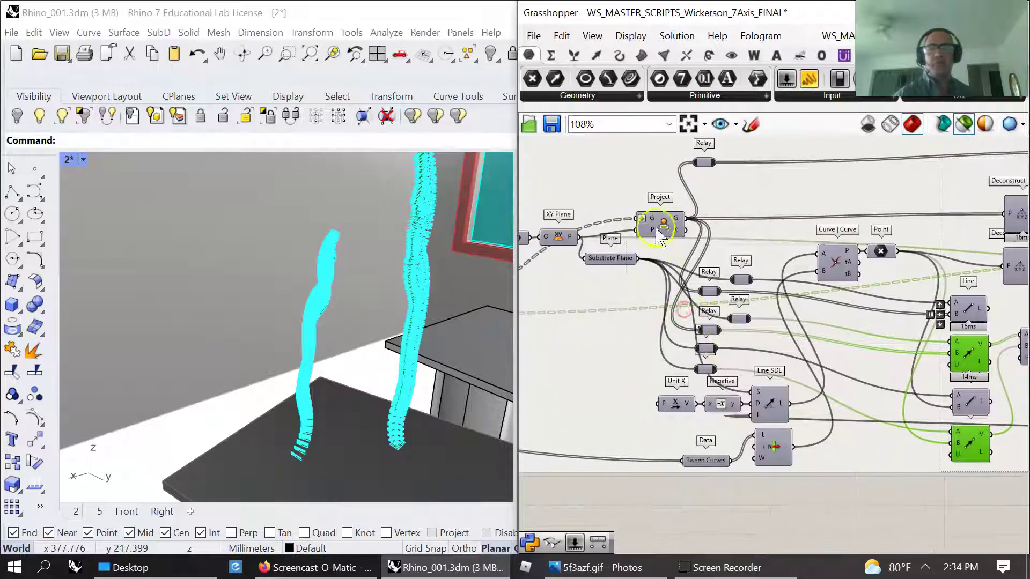
pyautogui.keyDown('shift'); pyautogui.click(661, 223); pyautogui.keyUp('shift')
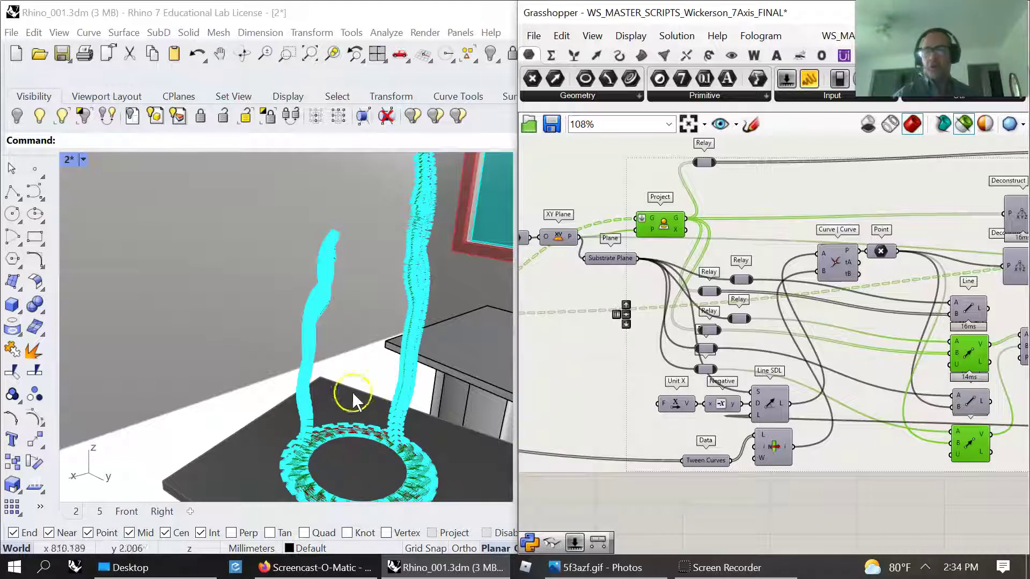
# Return to the Toggle & Adjust group and preview only the output of the Rotate Plane component.
pyautogui.moveTo(797, 344); pyautogui.dragTo(520, 358, button='right')
pyautogui.moveTo(1022, 358); pyautogui.dragTo(657, 391, button='right')
pyautogui.moveTo(934, 402); pyautogui.dragTo(717, 363, button='right')
pyautogui.moveTo(850, 354); pyautogui.dragTo(806, 437, button='right')
pyautogui.click(878, 358)
# Select all the components in the Visualization group and inspect their plane axis lines in the viewport.
pyautogui.moveTo(955, 403); pyautogui.dragTo(766, 425, button='right')
pyautogui.scroll(-3, 769, 426)
pyautogui.moveTo(840, 401); pyautogui.dragTo(720, 410, button='right')
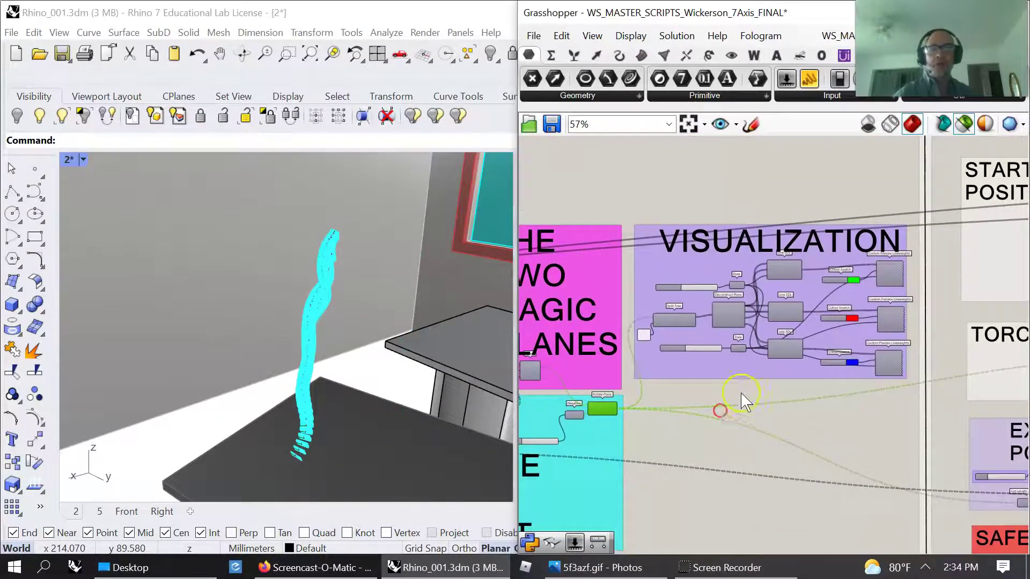
pyautogui.scroll(4, 735, 368)
pyautogui.scroll(-2, 741, 365)
pyautogui.moveTo(947, 383); pyautogui.dragTo(621, 167)
pyautogui.scroll(-3, 317, 444)
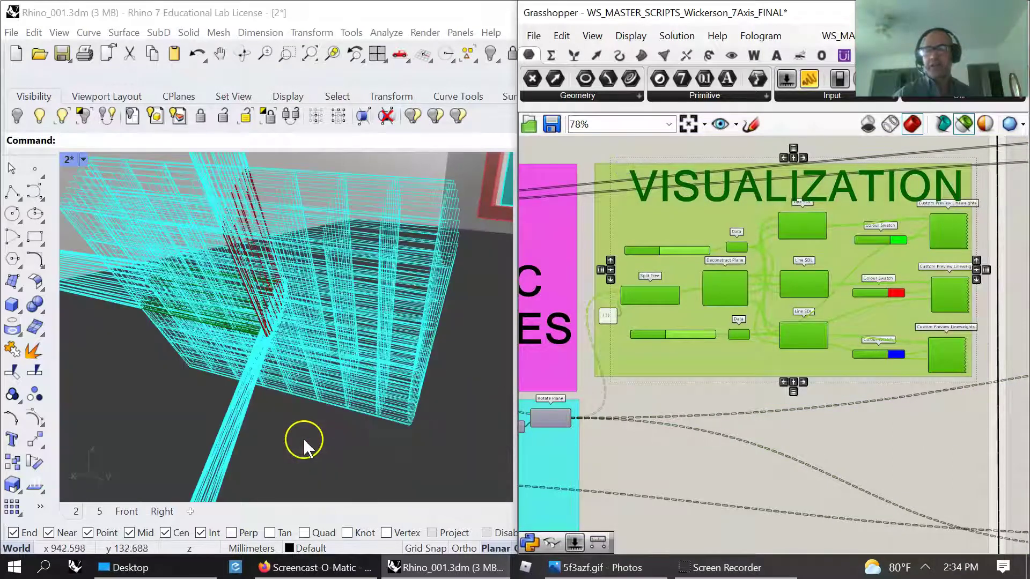
pyautogui.scroll(-8, 268, 401)
# Examine the Robot Targets section, following the wires between the target components, Insert Items and Entwine down to the Safety Position group.
pyautogui.moveTo(768, 470); pyautogui.dragTo(630, 460, button='right')
pyautogui.scroll(-2, 650, 460)
pyautogui.scroll(-2, 663, 460)
pyautogui.moveTo(706, 460); pyautogui.dragTo(587, 377, button='right')
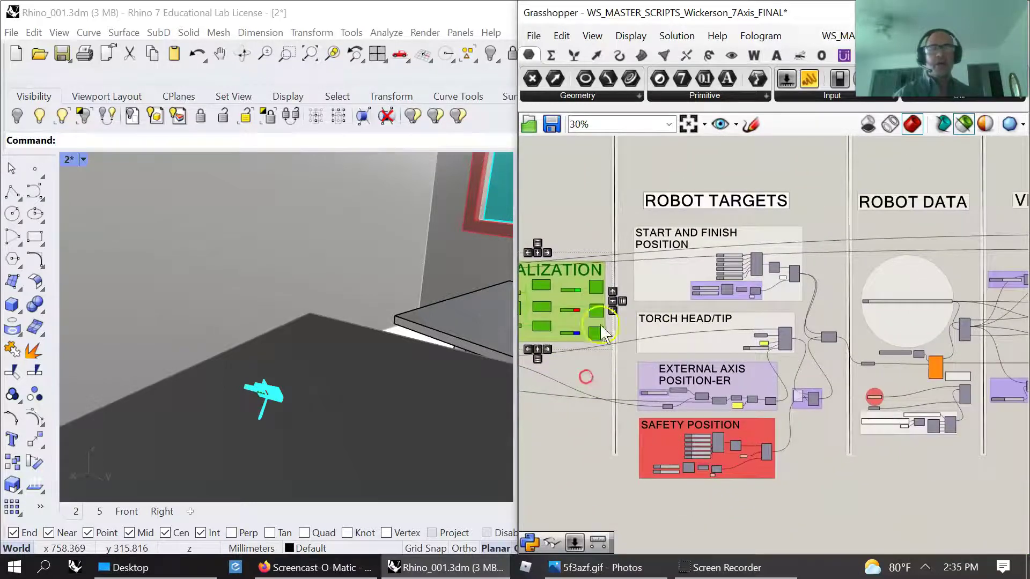
pyautogui.scroll(2, 680, 280)
pyautogui.scroll(-1, 687, 292)
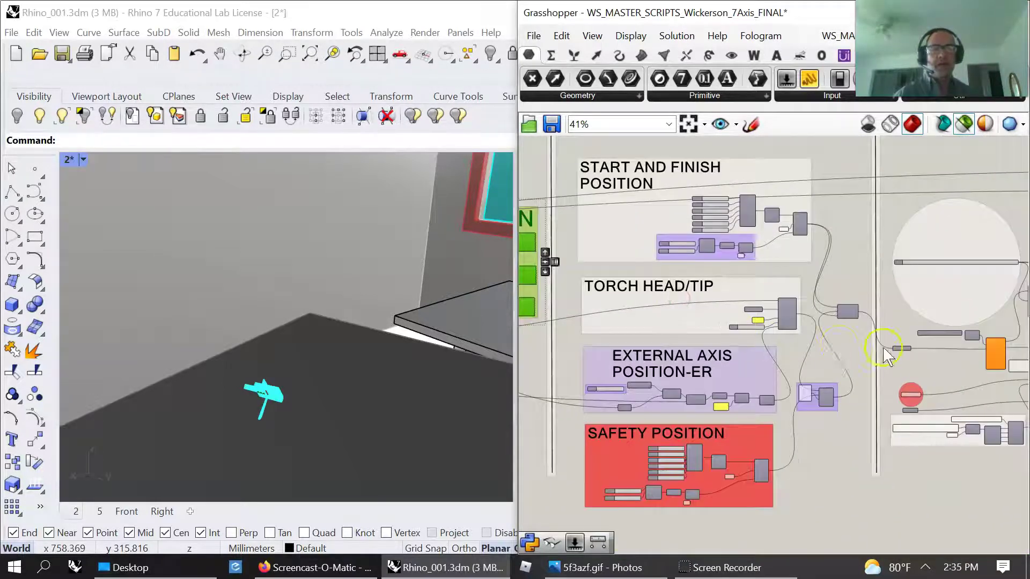
pyautogui.scroll(4, 855, 337)
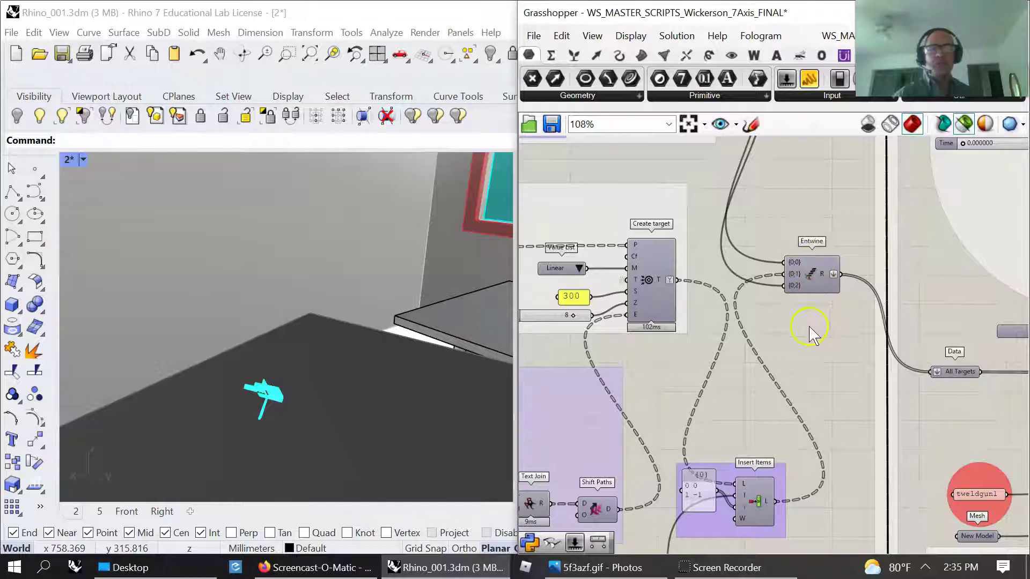
pyautogui.moveTo(812, 336); pyautogui.dragTo(858, 303, button='right')
pyautogui.moveTo(798, 483); pyautogui.dragTo(869, 369, button='right')
pyautogui.scroll(-3, 904, 403)
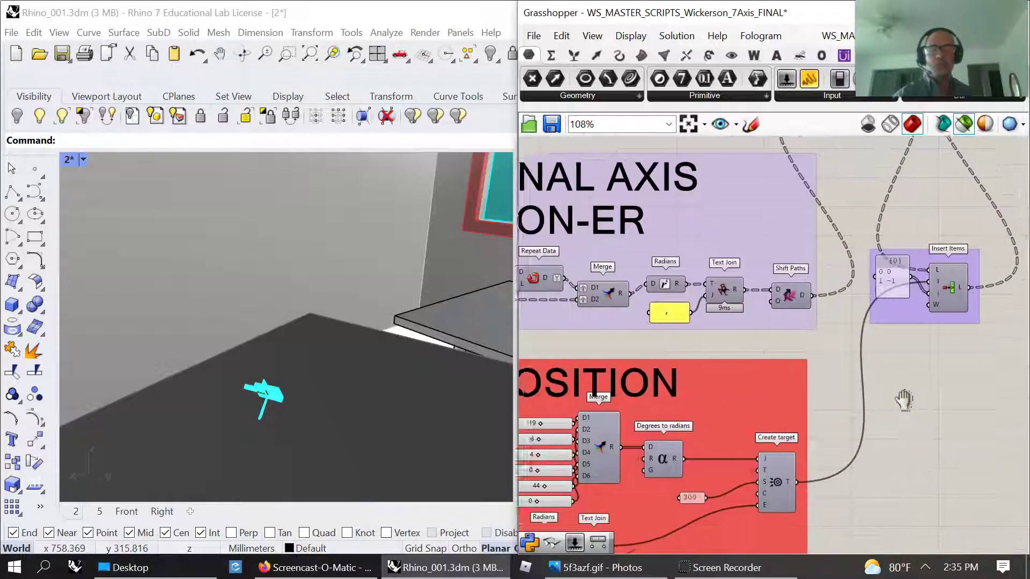
# Review the Torch Head/Tip and Start and Finish Position groups and trace the target wires back towards the Visualization group.
pyautogui.moveTo(934, 376); pyautogui.dragTo(921, 471, button='right')
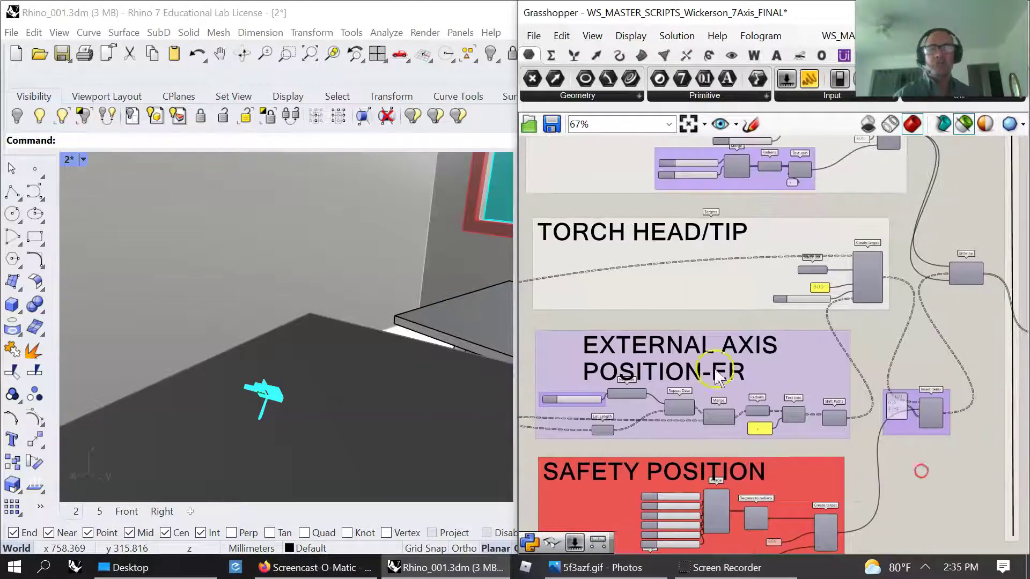
pyautogui.moveTo(874, 340); pyautogui.dragTo(869, 437, button='right')
pyautogui.scroll(-1, 848, 397)
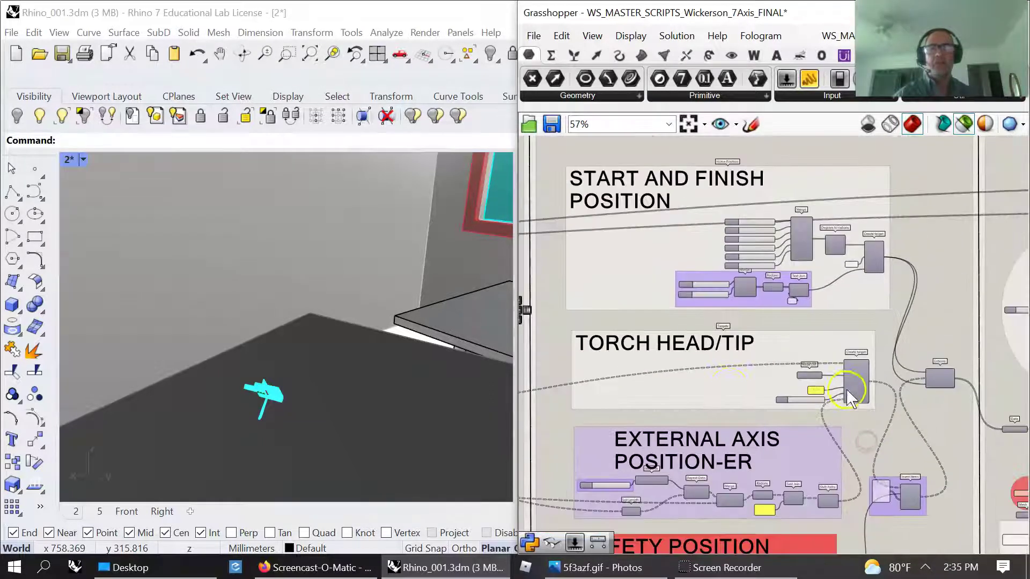
pyautogui.scroll(3, 902, 380)
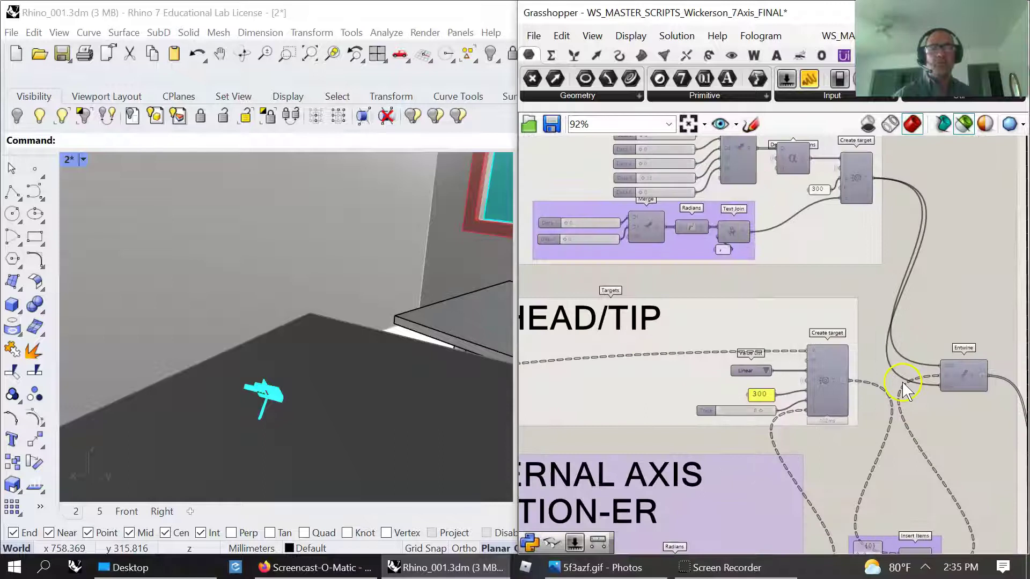
pyautogui.moveTo(760, 405); pyautogui.dragTo(944, 345, button='right')
pyautogui.scroll(-4, 715, 375)
pyautogui.moveTo(617, 405); pyautogui.dragTo(816, 359, button='right')
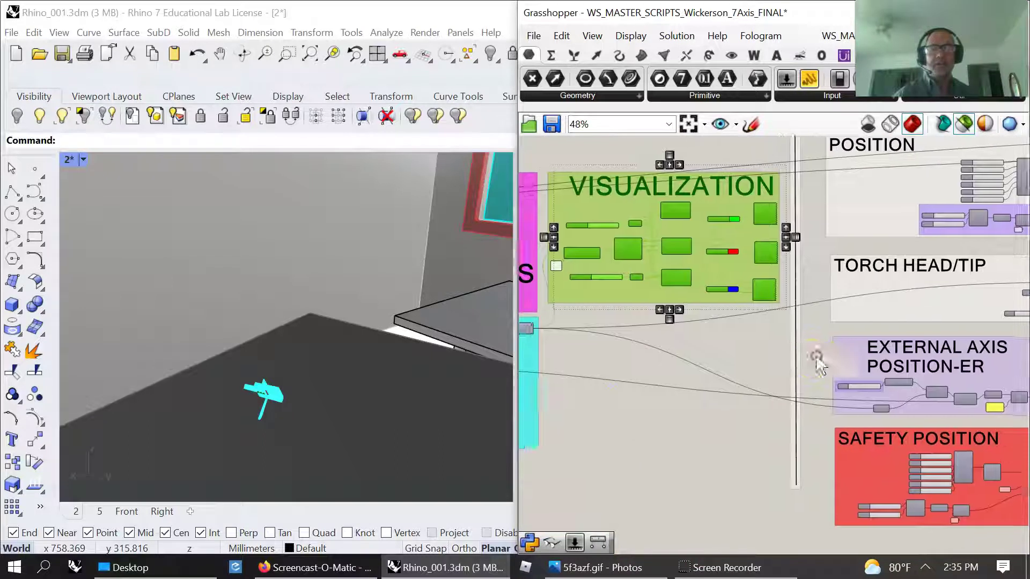
# Examine the External Axis Position-er components, the Start and Finish Position joint sliders and their link to Entwine.
pyautogui.moveTo(646, 361); pyautogui.dragTo(565, 421, button='right')
pyautogui.scroll(8, 845, 424)
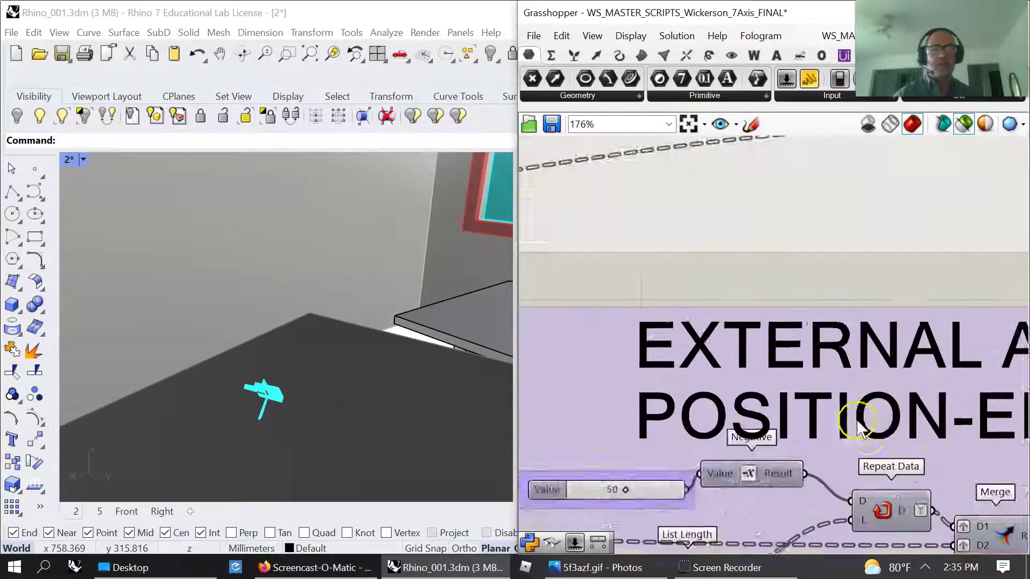
pyautogui.moveTo(858, 420); pyautogui.dragTo(776, 262, button='right')
pyautogui.scroll(-3, 786, 306)
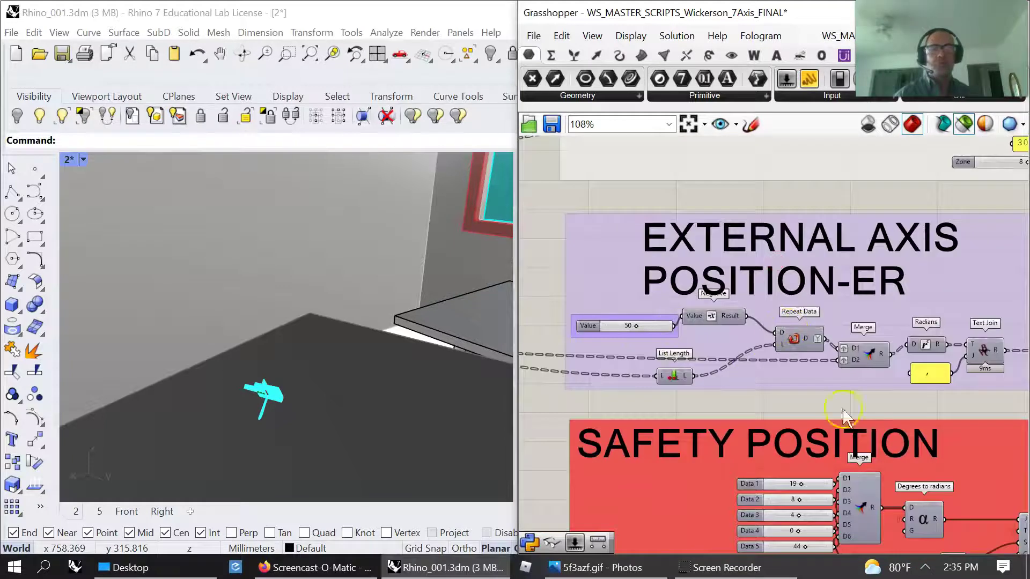
pyautogui.scroll(-4, 786, 316)
pyautogui.moveTo(880, 282); pyautogui.dragTo(781, 368, button='right')
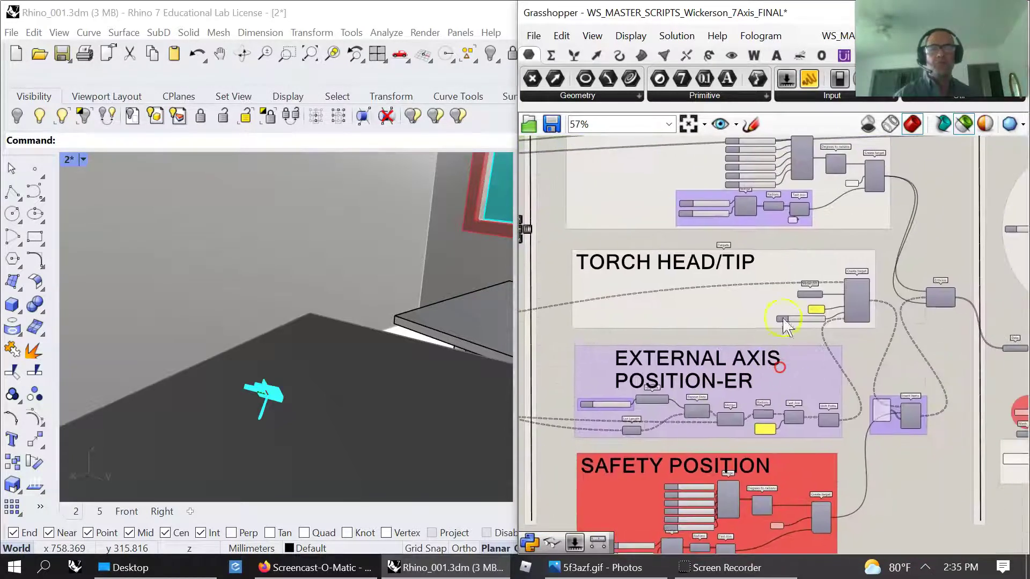
pyautogui.moveTo(788, 241); pyautogui.dragTo(741, 348, button='right')
pyautogui.scroll(2, 696, 316)
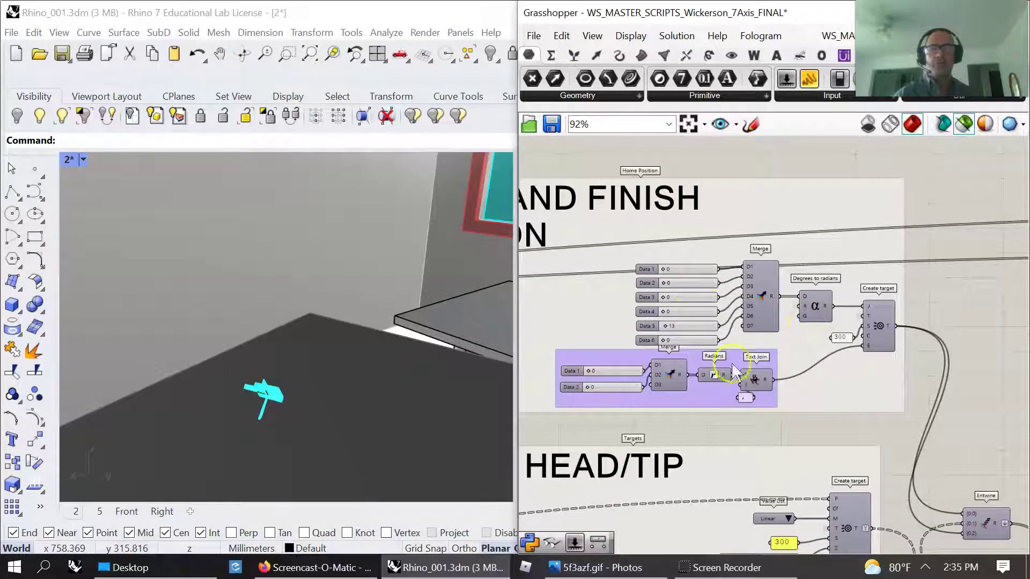
pyautogui.scroll(-4, 827, 310)
pyautogui.moveTo(878, 375); pyautogui.dragTo(768, 260, button='right')
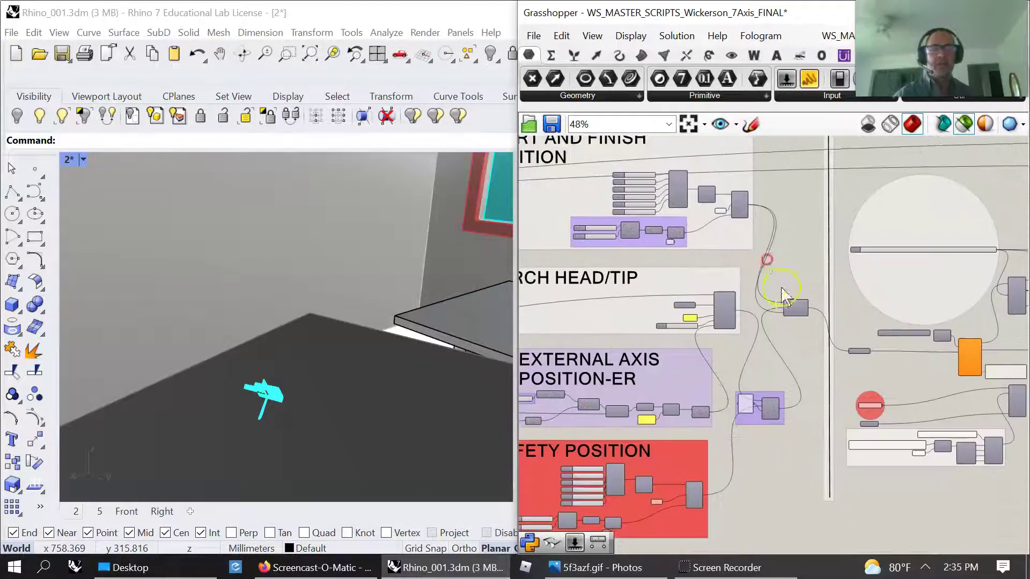
# Select Entwine and then the Program simulation component in Robot Data, previewing the robot and positioner in the whole cell.
pyautogui.click(796, 309)
pyautogui.moveTo(892, 352); pyautogui.dragTo(691, 319, button='right')
pyautogui.click(817, 263)
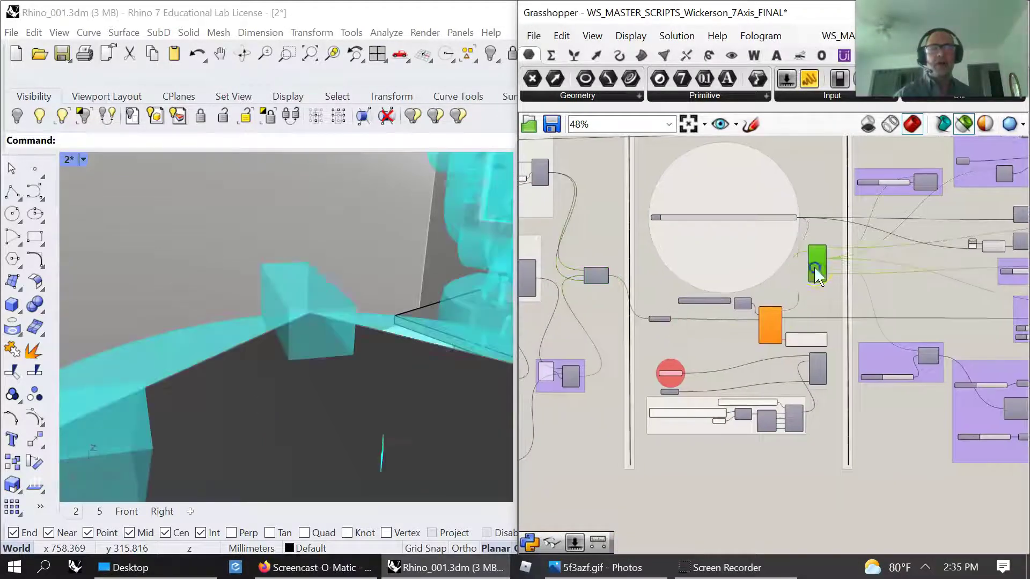
pyautogui.scroll(-5, 348, 387)
pyautogui.moveTo(385, 399); pyautogui.dragTo(374, 386, button='right')
# Examine the Robot Data section's Load robot system, Create program and Create tool components and their inputs.
pyautogui.scroll(5, 736, 336)
pyautogui.moveTo(731, 320); pyautogui.dragTo(759, 520, button='right')
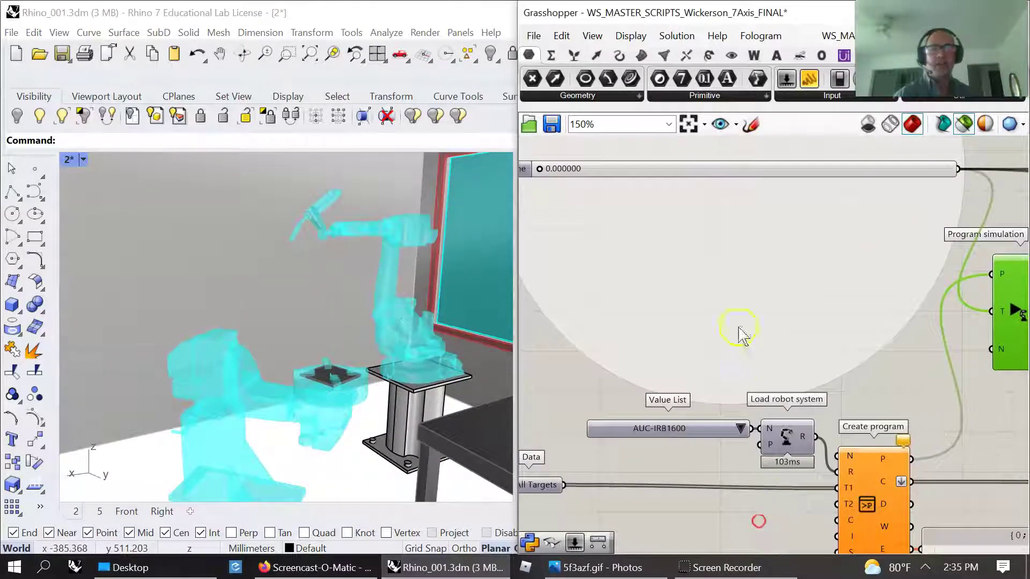
pyautogui.moveTo(720, 295); pyautogui.dragTo(726, 184, button='right')
pyautogui.moveTo(742, 372); pyautogui.dragTo(711, 288, button='right')
pyautogui.scroll(-2, 726, 309)
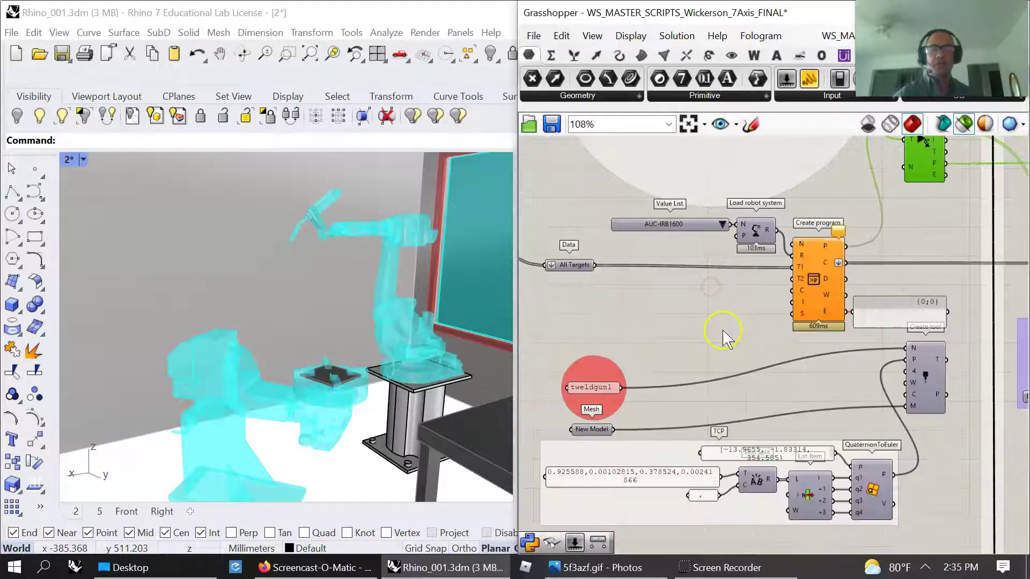
# Open the value list feeding Load robot system and review the available robot systems, keeping AUC-IRB1600 selected.
pyautogui.scroll(4, 725, 242)
pyautogui.click(720, 200)
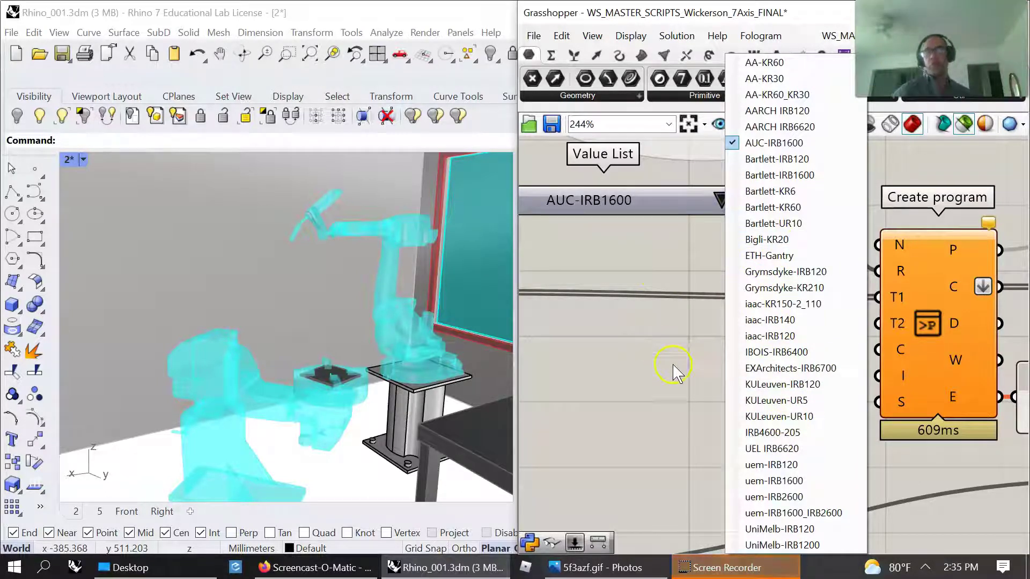
pyautogui.click(619, 406)
pyautogui.click(720, 201)
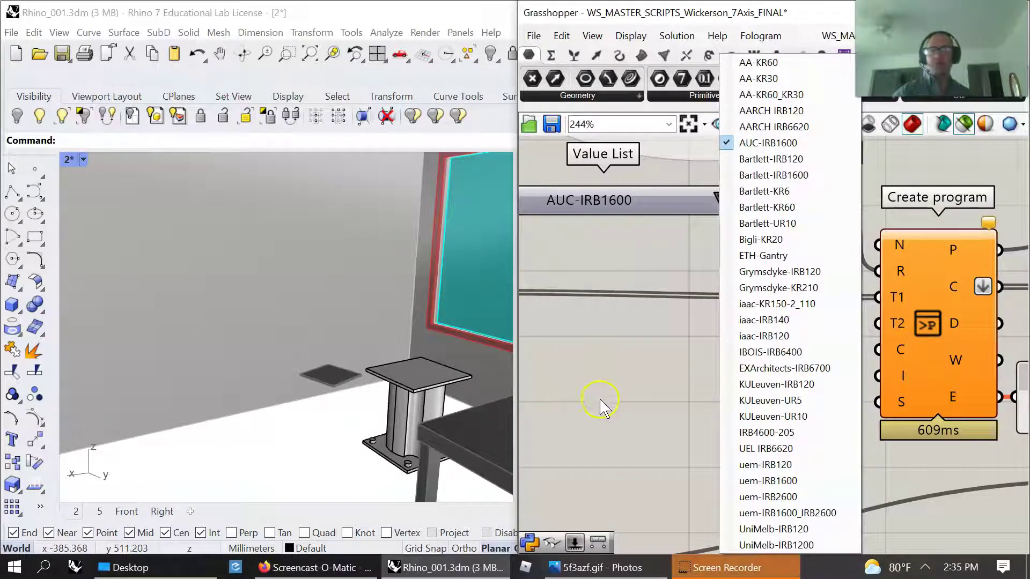
pyautogui.scroll(-1, 612, 370)
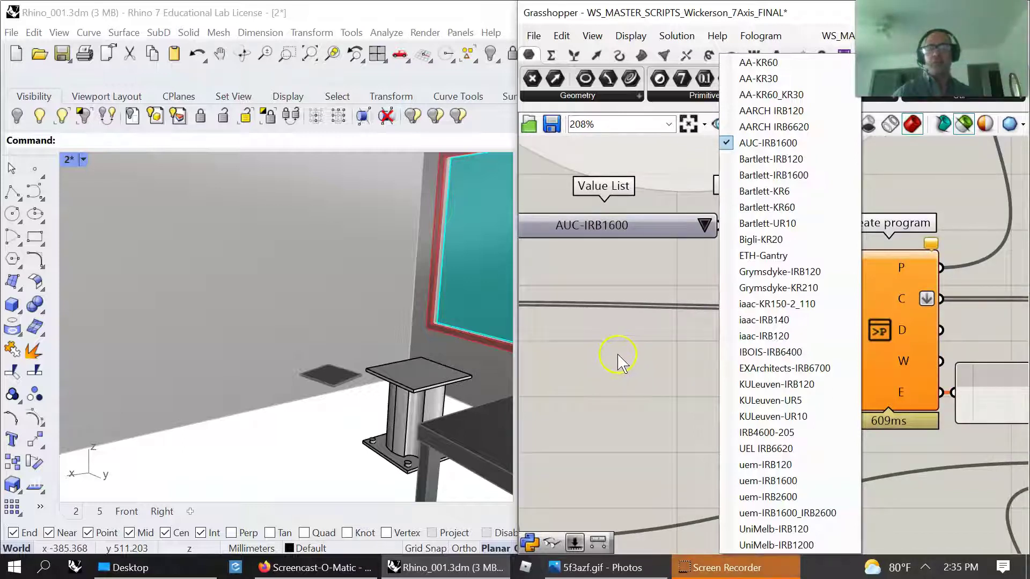
pyautogui.scroll(-1, 617, 370)
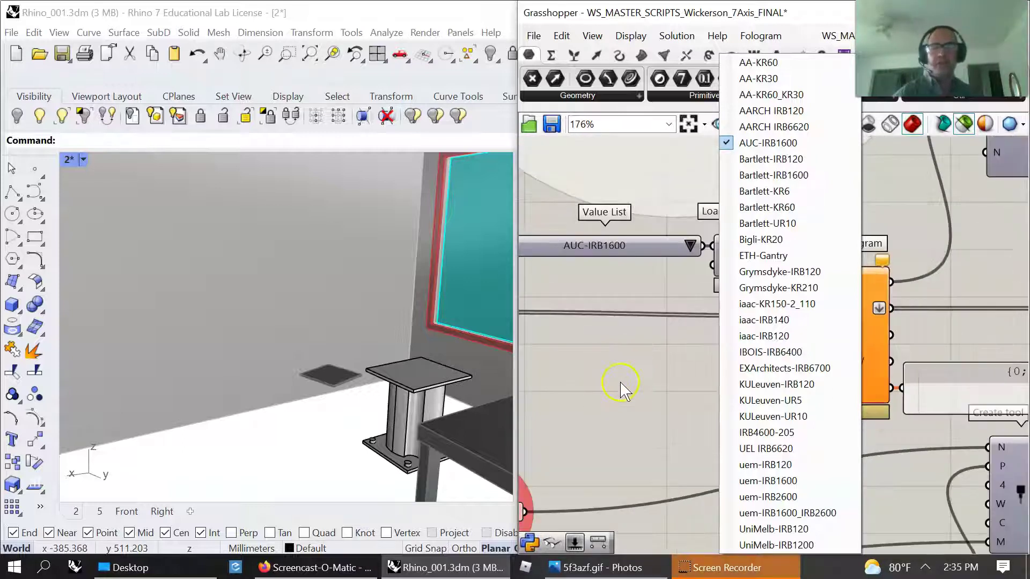
# Close the robot system list with AUC-IRB1600 kept, and select Load robot system to preview its robot and positioner geometry.
pyautogui.click(620, 385)
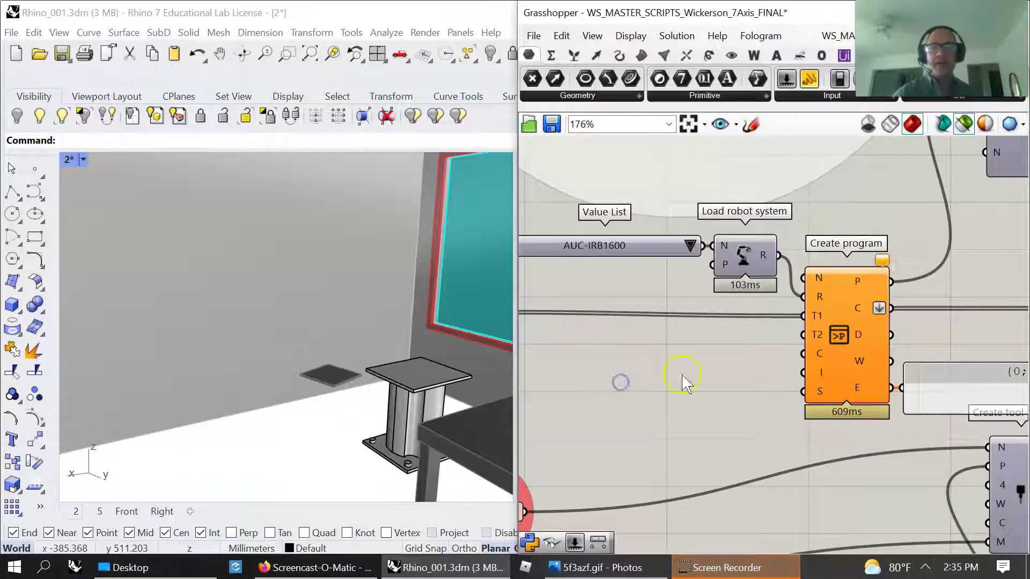
pyautogui.click(739, 257)
pyautogui.click(644, 349)
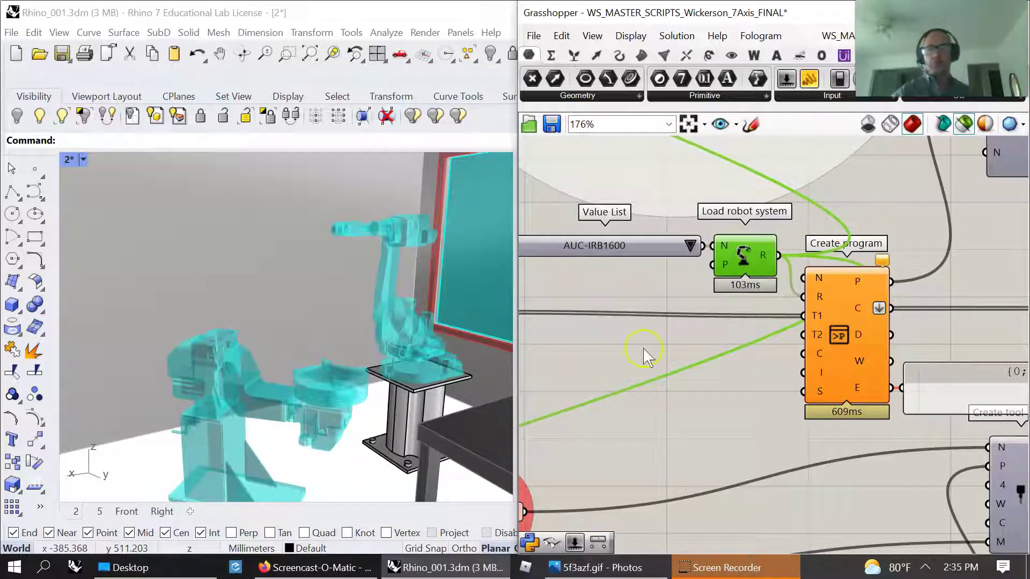
pyautogui.scroll(-2, 702, 417)
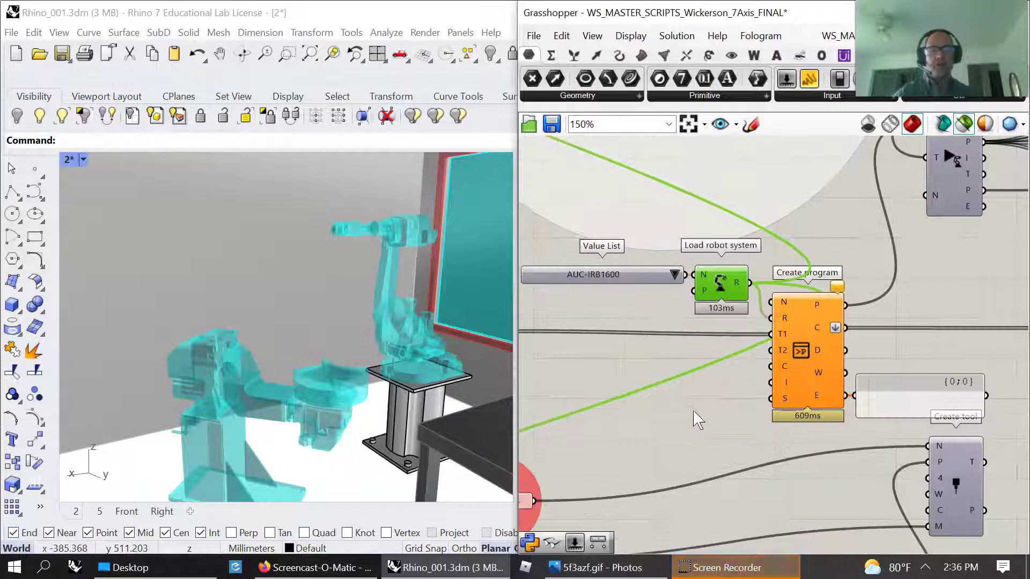
pyautogui.moveTo(688, 446); pyautogui.dragTo(662, 340, button='right')
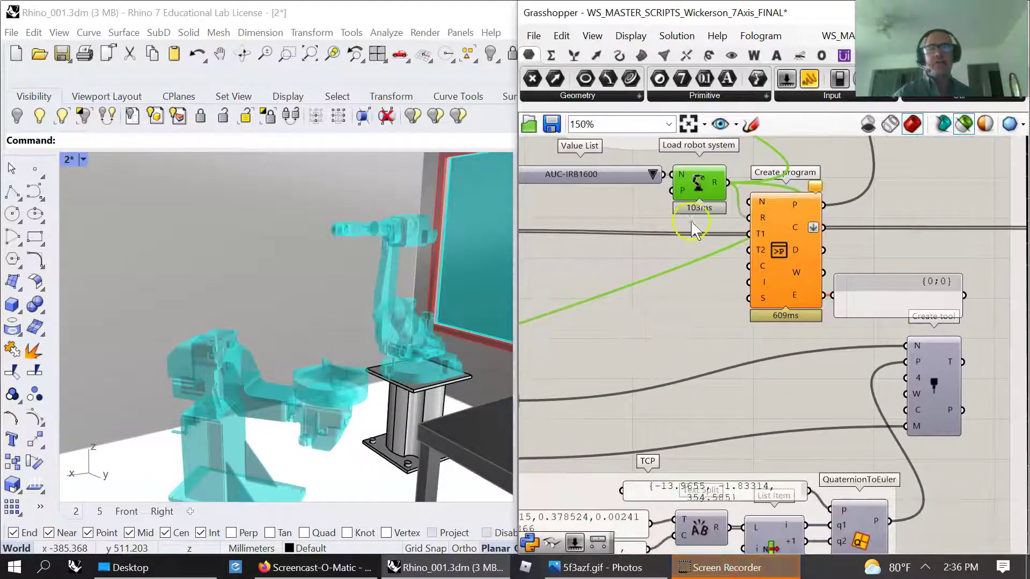
pyautogui.click(694, 310)
pyautogui.scroll(-1, 692, 362)
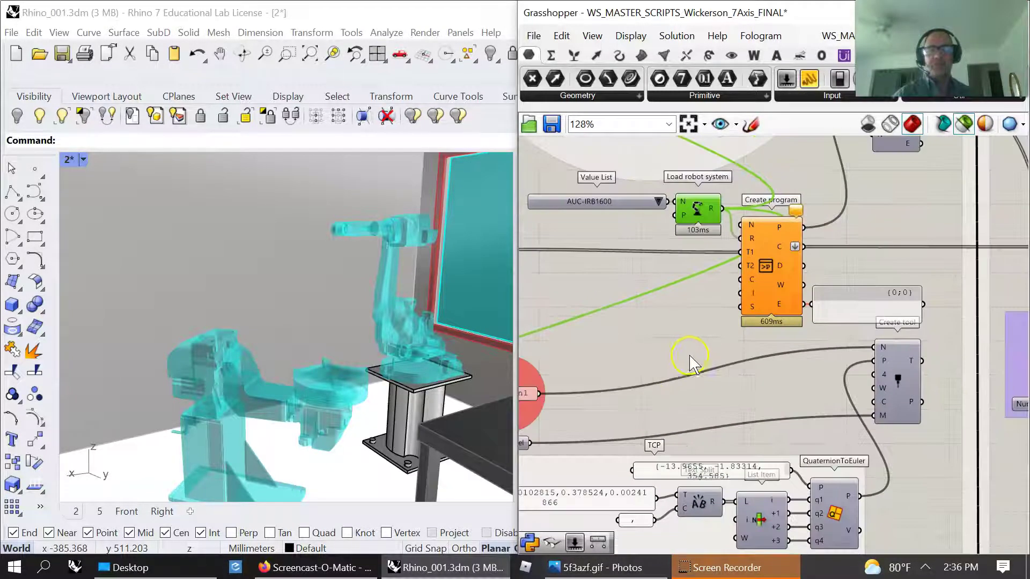
# Select the New Model mesh feeding Create tool and inspect the weld gun model up close in the viewport.
pyautogui.moveTo(658, 389); pyautogui.dragTo(721, 258, button='right')
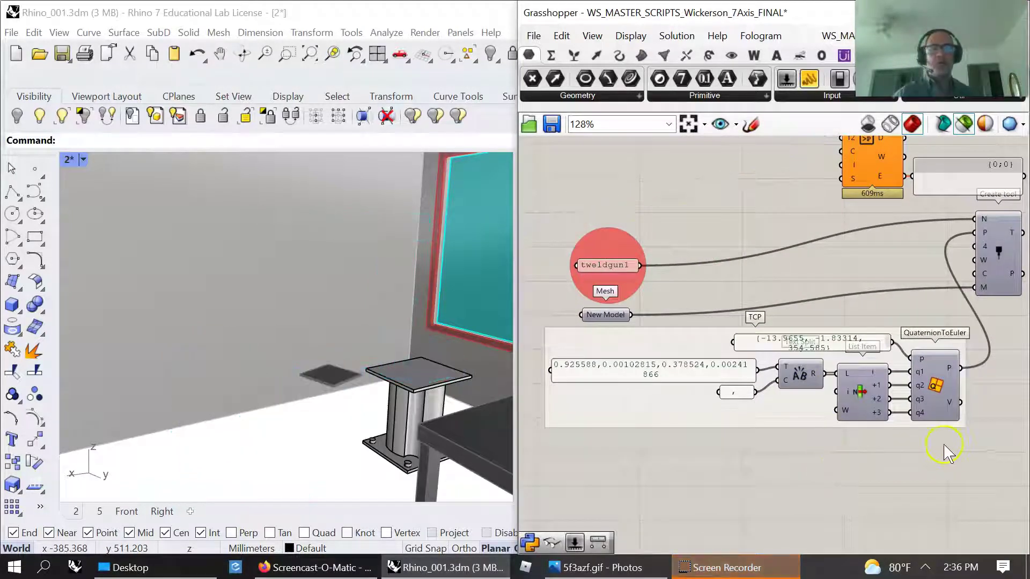
pyautogui.moveTo(767, 310); pyautogui.dragTo(736, 333, button='right')
pyautogui.click(569, 339)
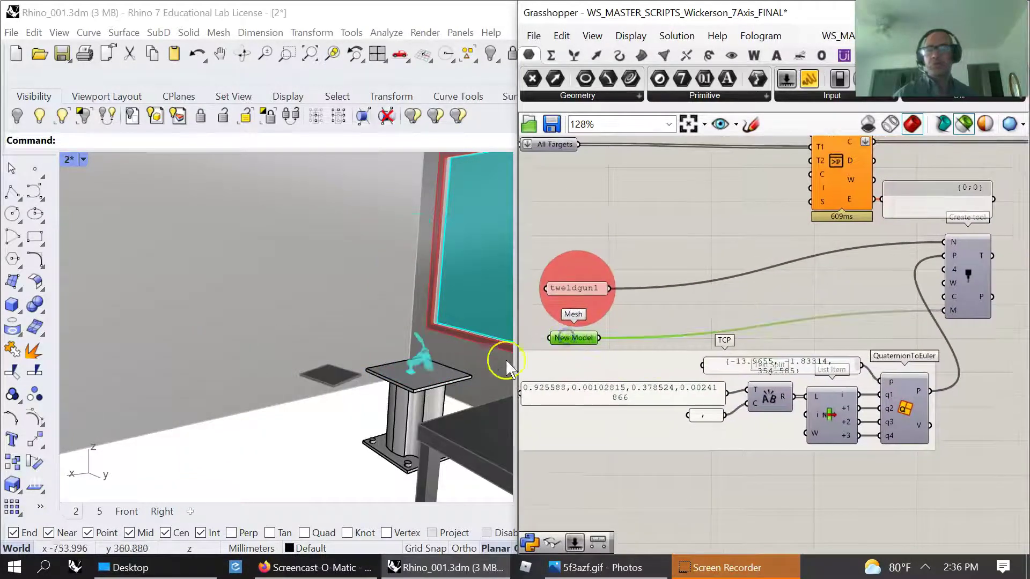
pyautogui.scroll(6, 429, 366)
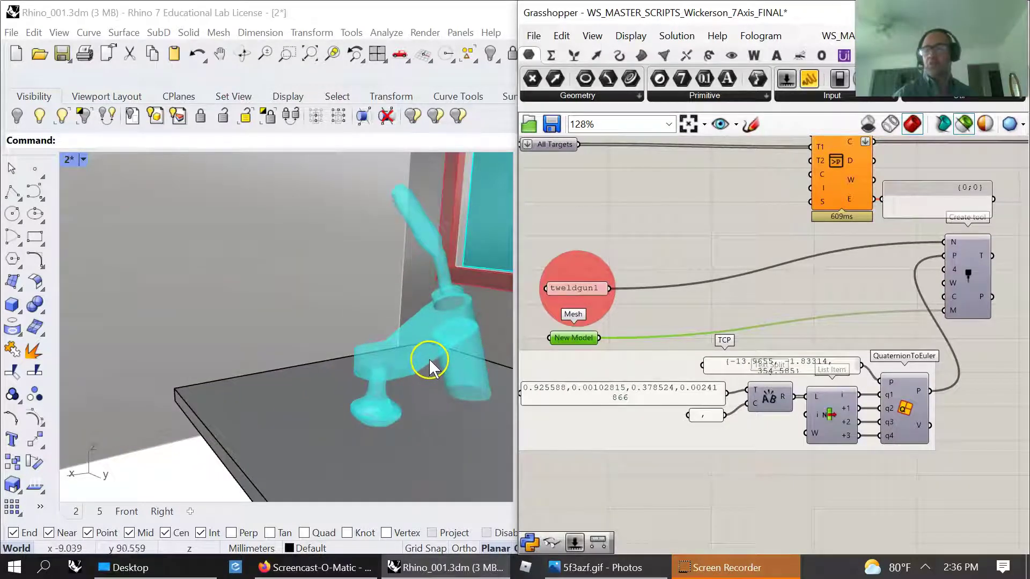
pyautogui.scroll(-4, 433, 365)
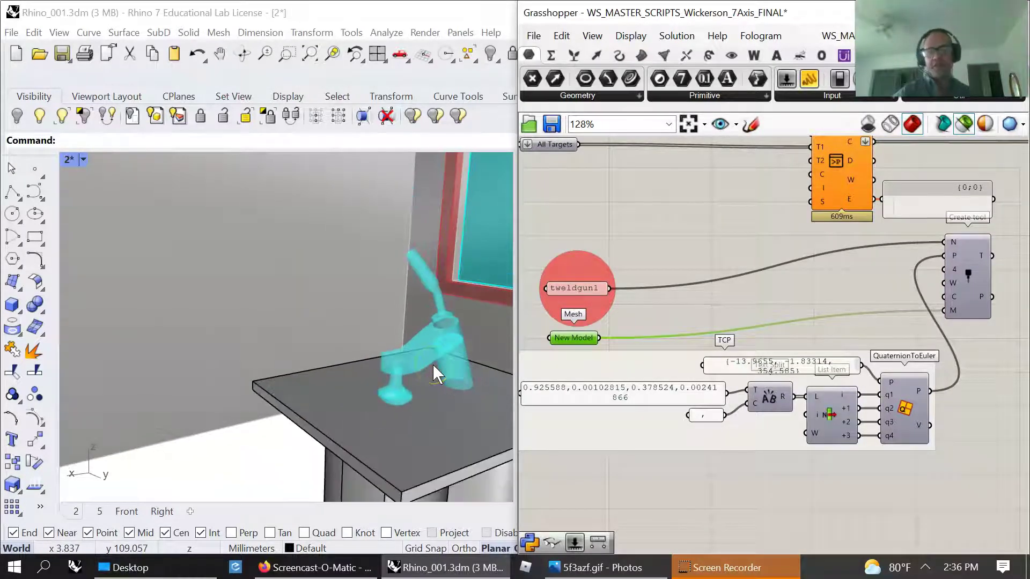
pyautogui.scroll(-1, 694, 328)
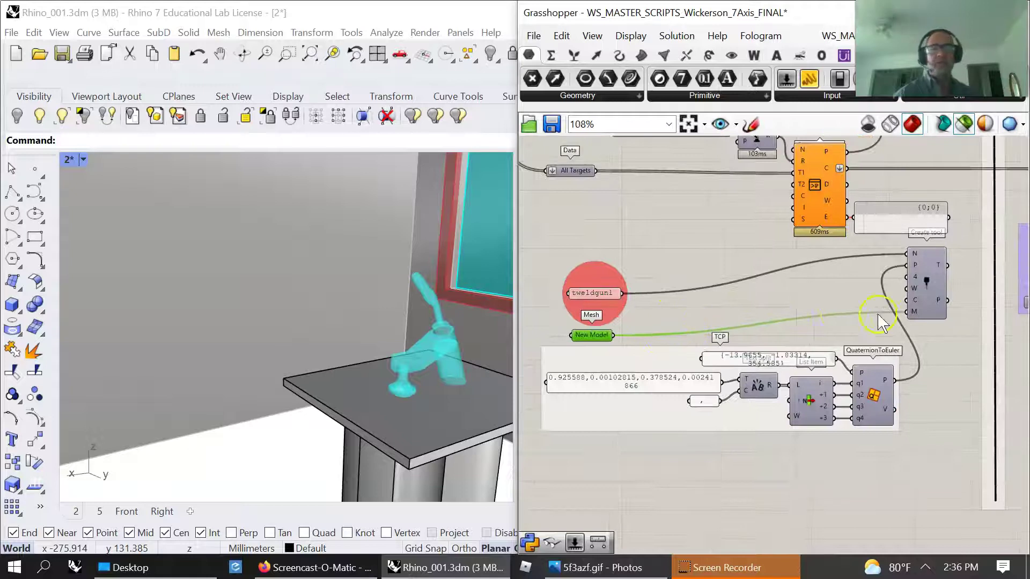
# Clear the mesh selection and examine the inputs and outputs of the Create tool component.
pyautogui.scroll(-3, 880, 320)
pyautogui.scroll(6, 700, 338)
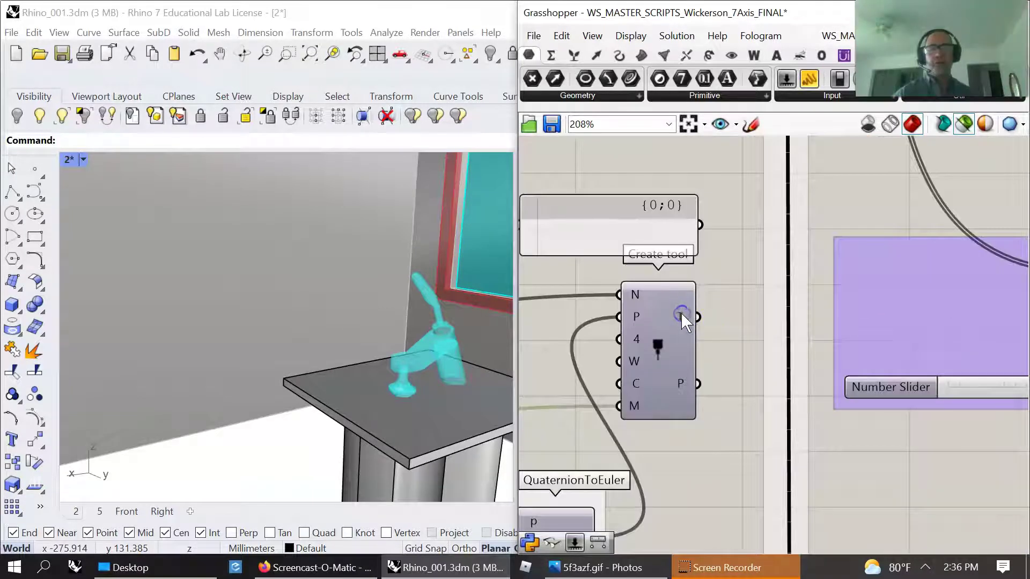
pyautogui.click(681, 315)
pyautogui.click(745, 343)
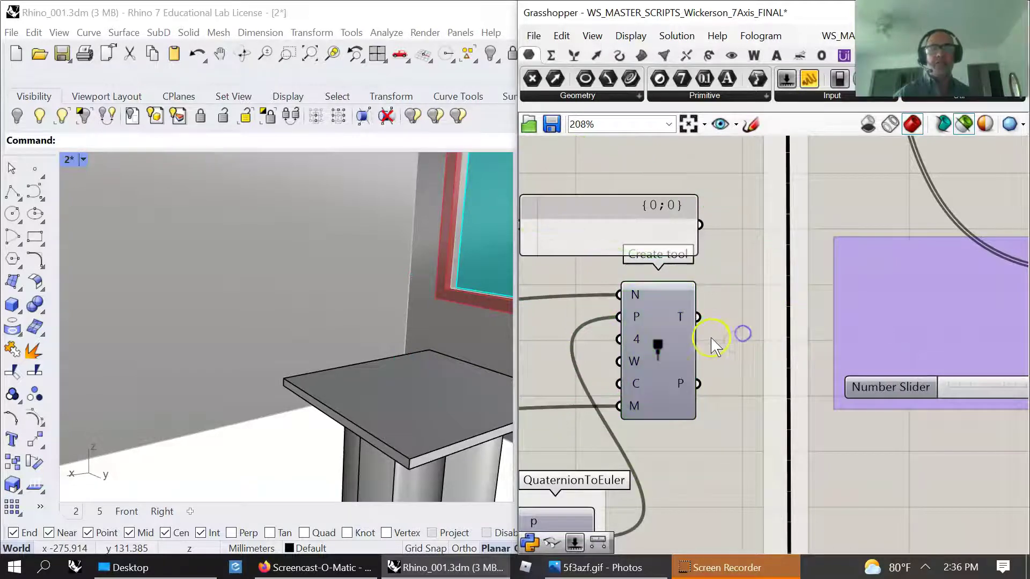
# Select Custom Preview Lineweights in the Visualization section and view the toolpath on the positioner plate.
pyautogui.scroll(-8, 743, 343)
pyautogui.scroll(-2, 754, 424)
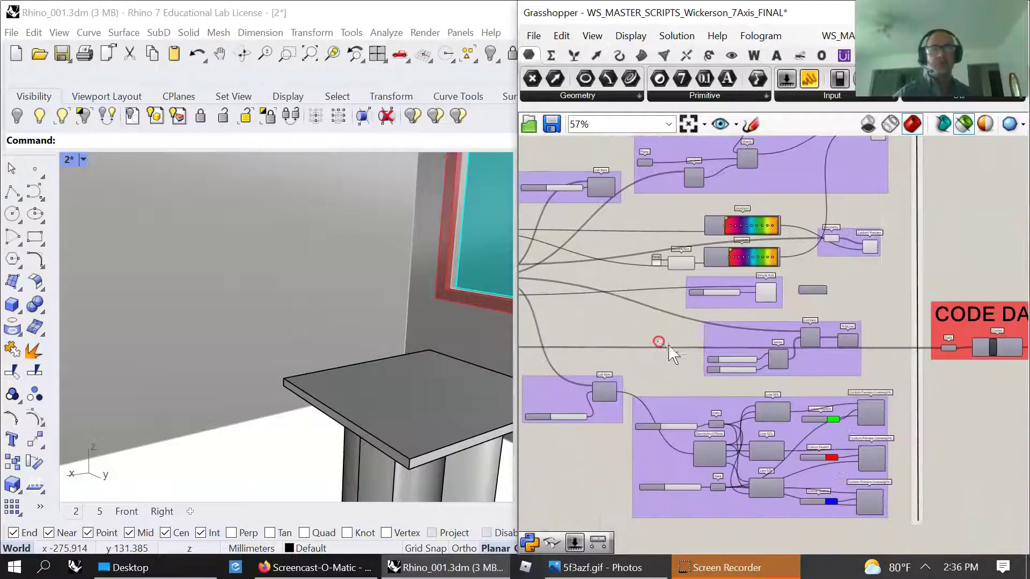
pyautogui.scroll(7, 804, 272)
pyautogui.moveTo(882, 265); pyautogui.dragTo(667, 337, button='right')
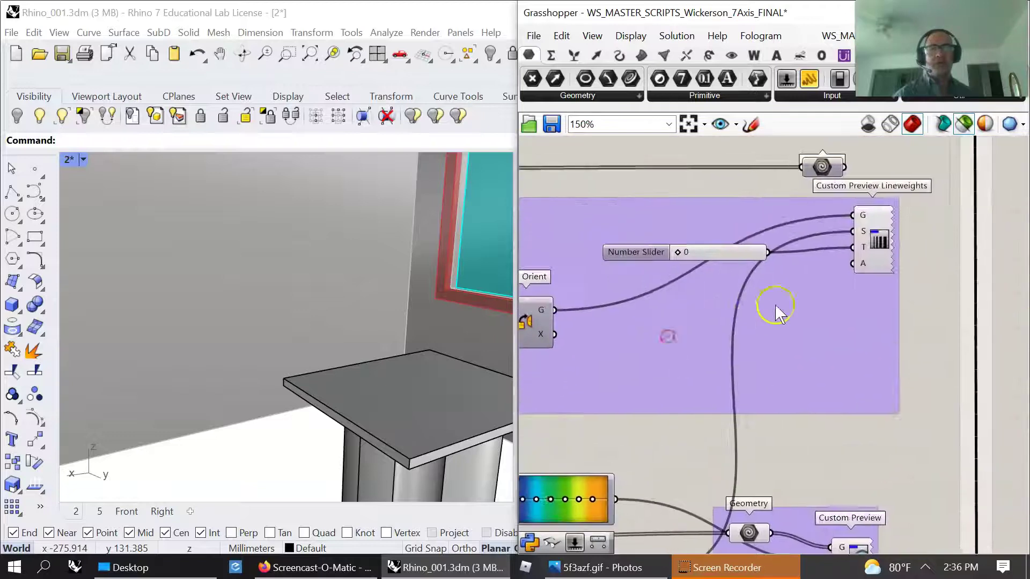
pyautogui.click(875, 236)
pyautogui.scroll(-8, 707, 335)
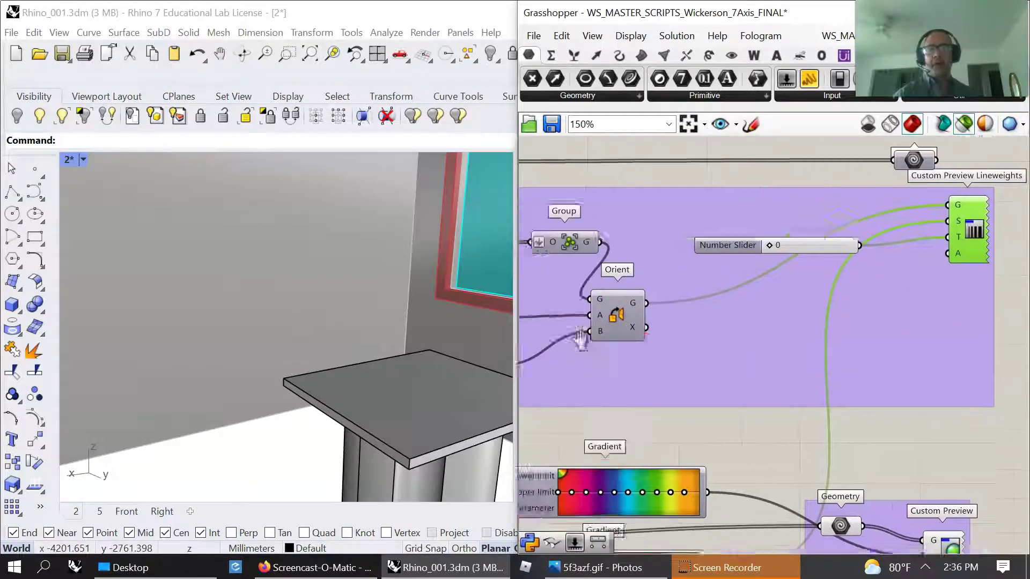
pyautogui.scroll(2, 763, 356)
pyautogui.scroll(-2, 764, 356)
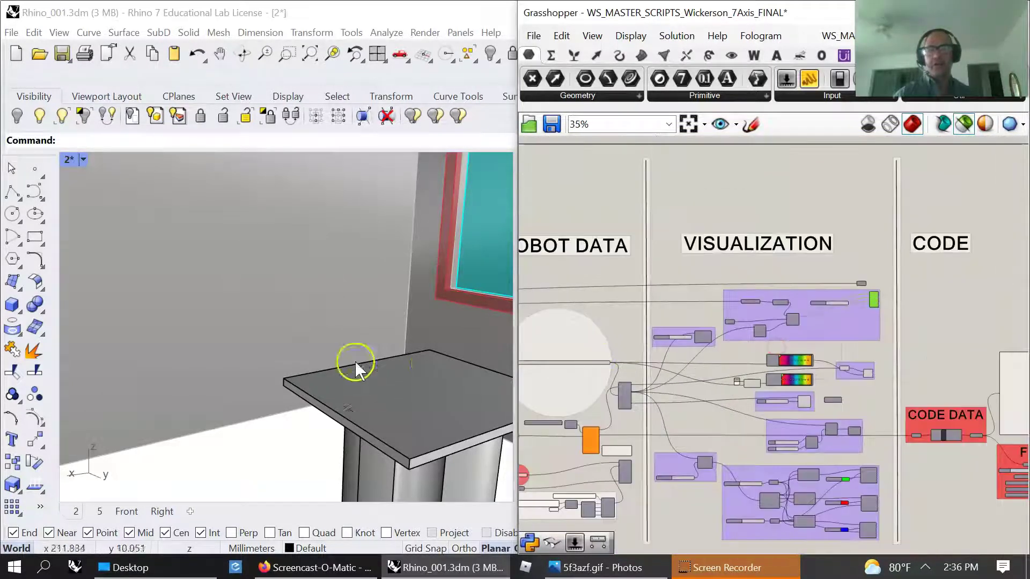
pyautogui.scroll(-3, 375, 357)
# Examine the Time slider in Robot Data and follow its links through Program simulation to the Visualization section.
pyautogui.moveTo(622, 251); pyautogui.dragTo(667, 259, button='right')
pyautogui.scroll(8, 676, 392)
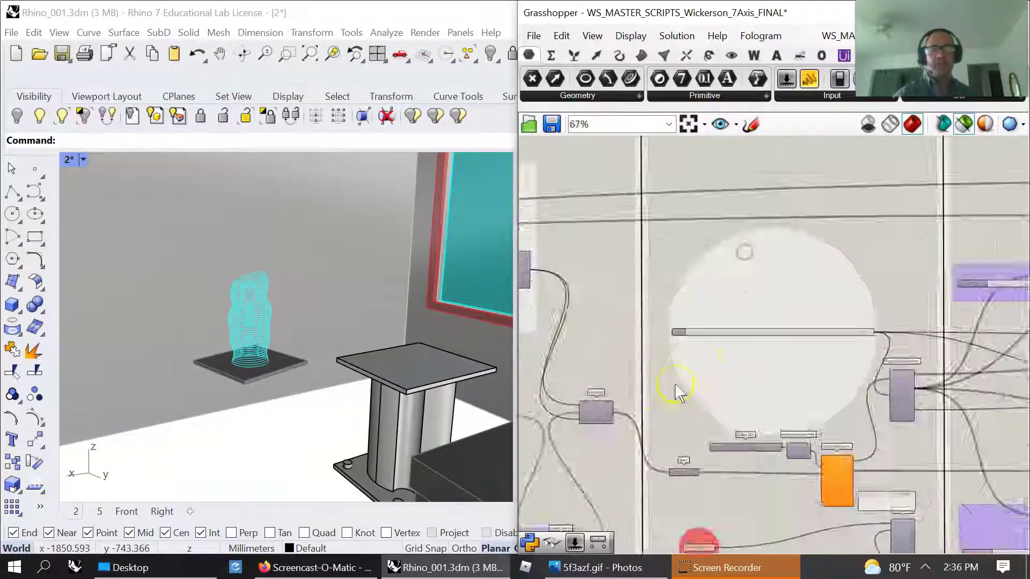
pyautogui.moveTo(678, 306); pyautogui.dragTo(558, 337)
pyautogui.scroll(-5, 861, 284)
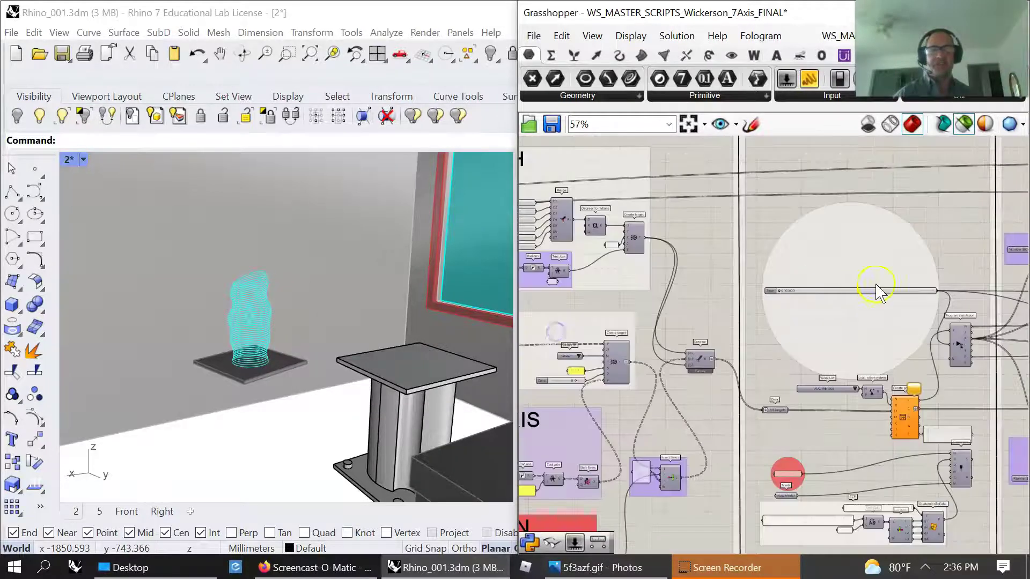
pyautogui.moveTo(936, 292); pyautogui.dragTo(734, 311, button='right')
pyautogui.moveTo(970, 304); pyautogui.dragTo(759, 292, button='right')
pyautogui.moveTo(912, 274); pyautogui.dragTo(768, 300, button='right')
# Select the gradient-fed Custom Preview component in the Visualization section to preview the robot and positioner.
pyautogui.scroll(4, 745, 272)
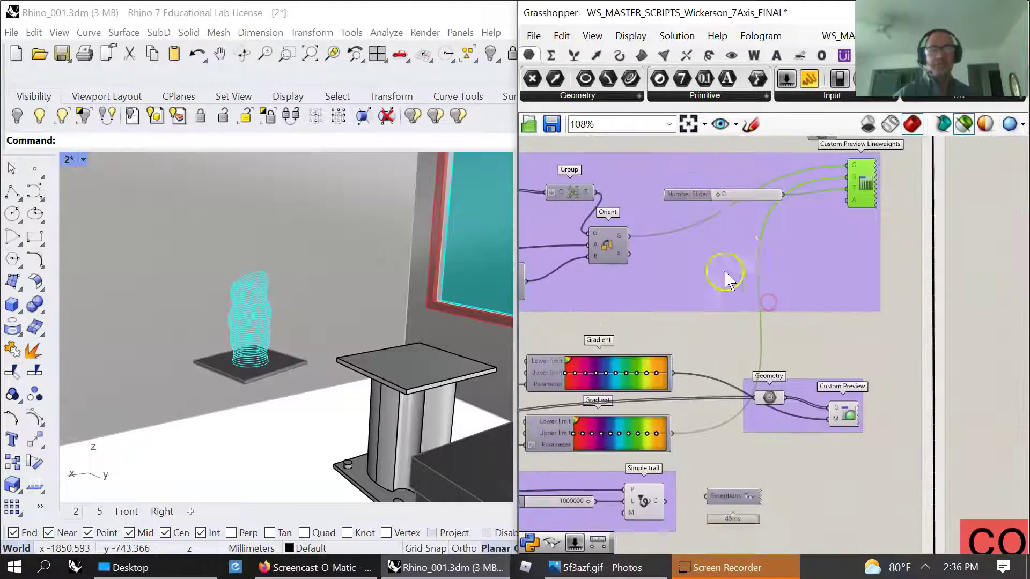
pyautogui.moveTo(695, 320); pyautogui.dragTo(765, 247, button='right')
pyautogui.moveTo(785, 288); pyautogui.dragTo(862, 242, button='right')
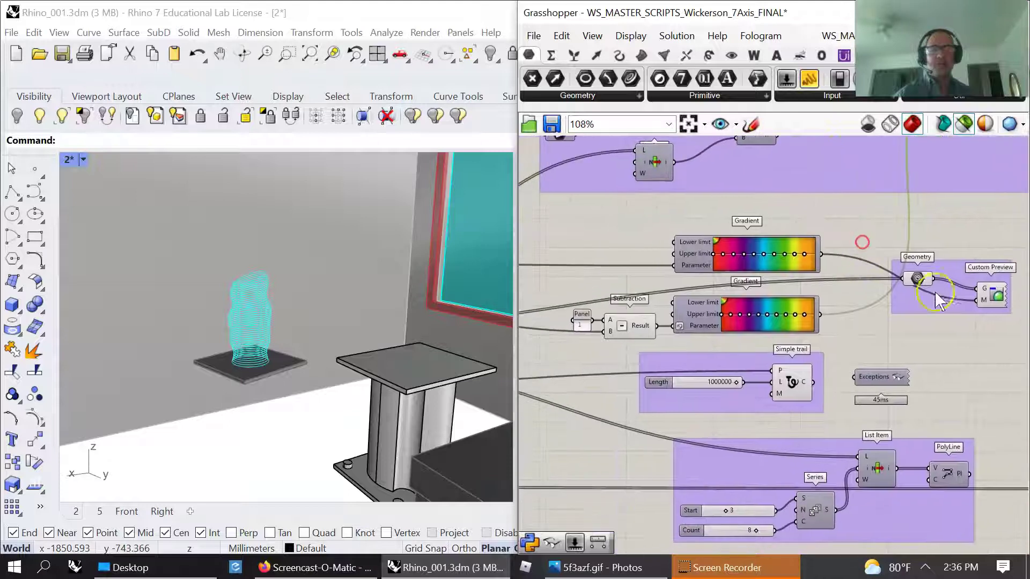
pyautogui.click(989, 299)
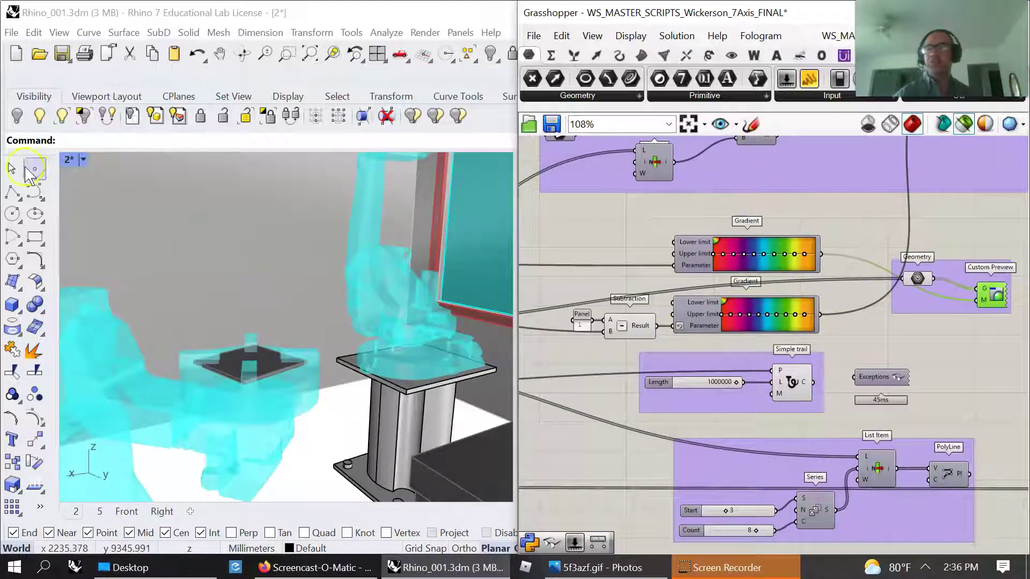
# Try the Rendered display mode in the perspective viewport and return it to Shaded.
pyautogui.click(69, 160)
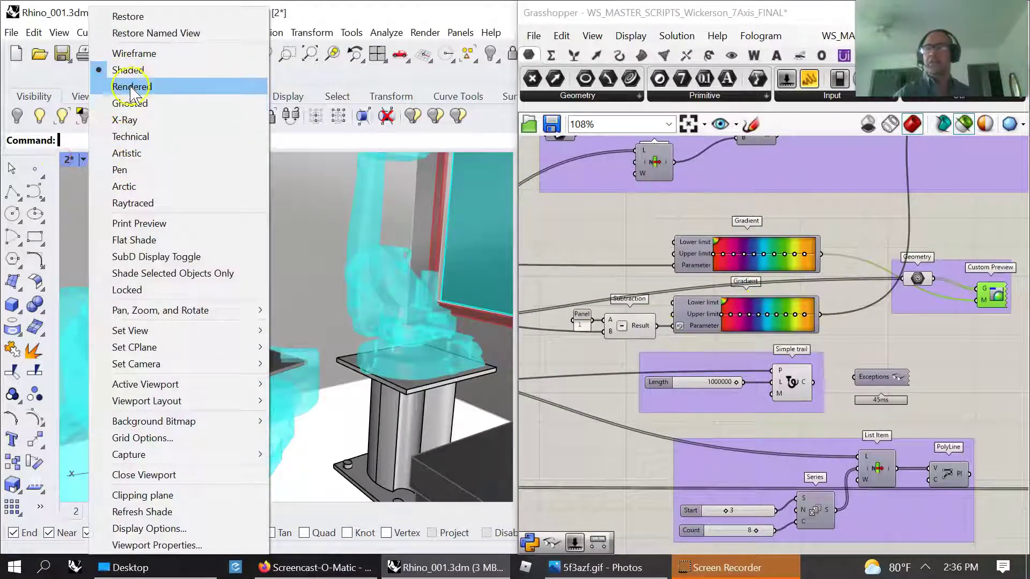
pyautogui.click(129, 86)
pyautogui.click(69, 159)
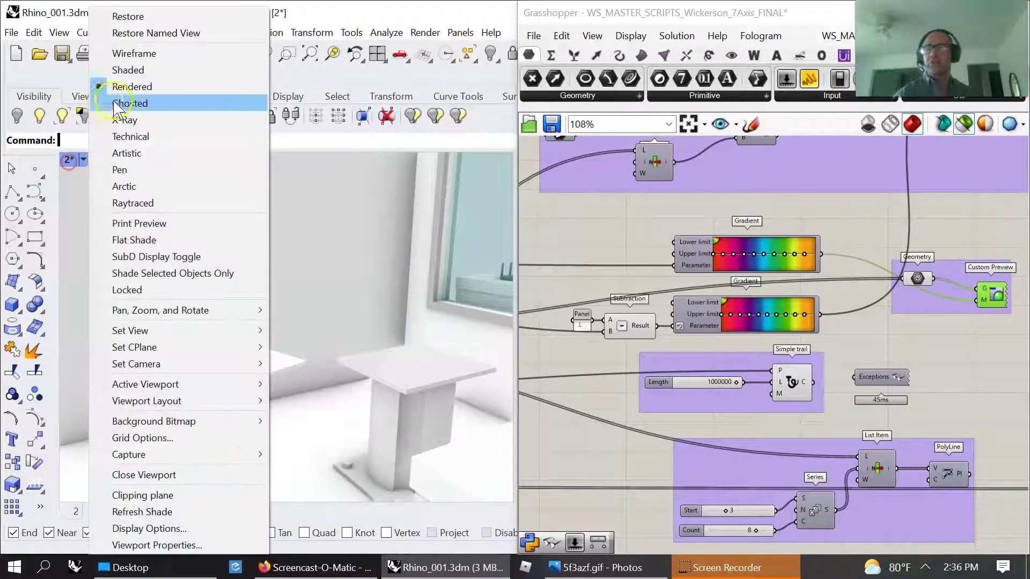
pyautogui.click(123, 71)
# Turn off the selected-objects-only preview, and examine the Subtraction component and the gradients that colour the robot.
pyautogui.scroll(-3, 622, 395)
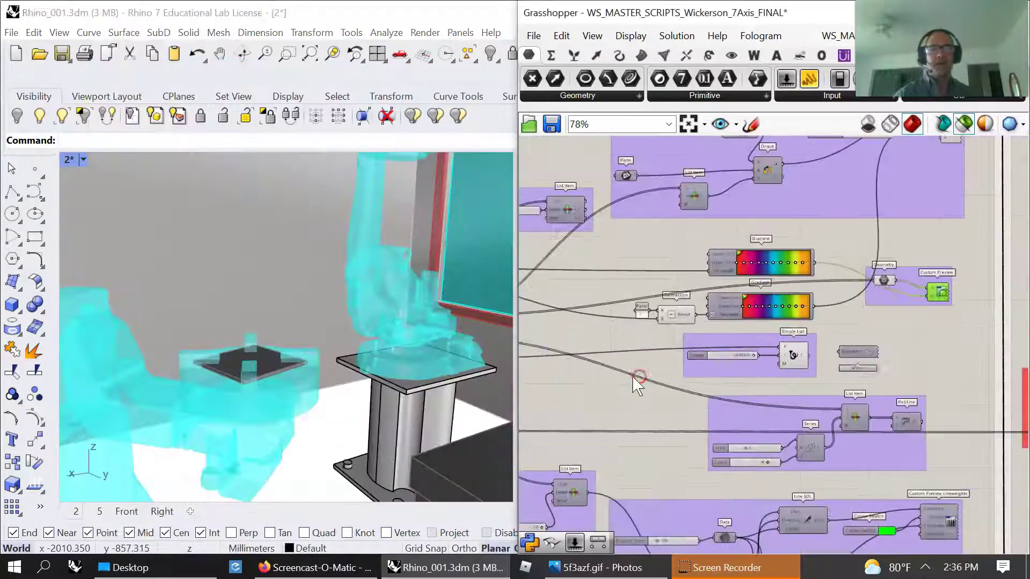
pyautogui.click(965, 124)
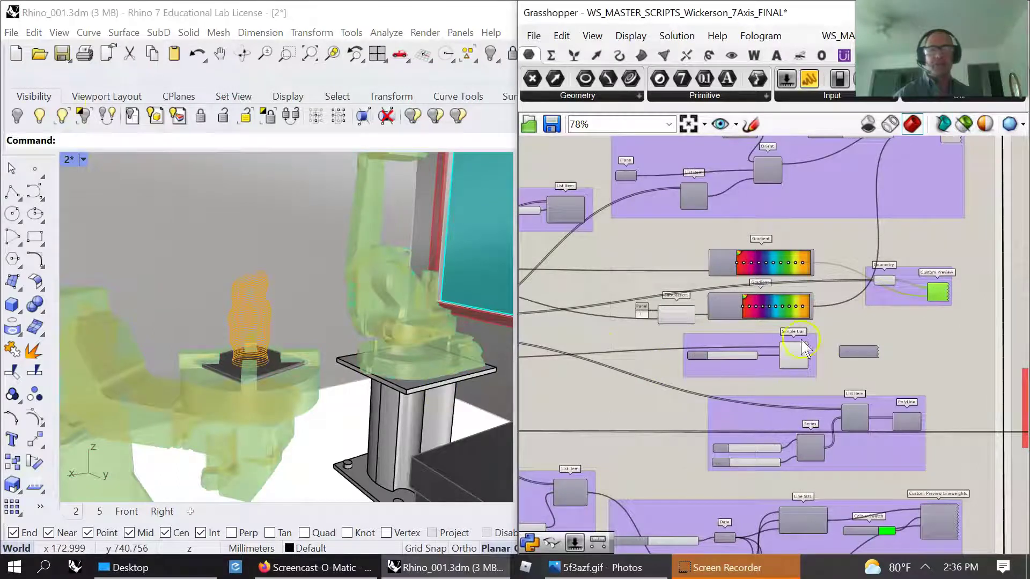
pyautogui.scroll(5, 653, 299)
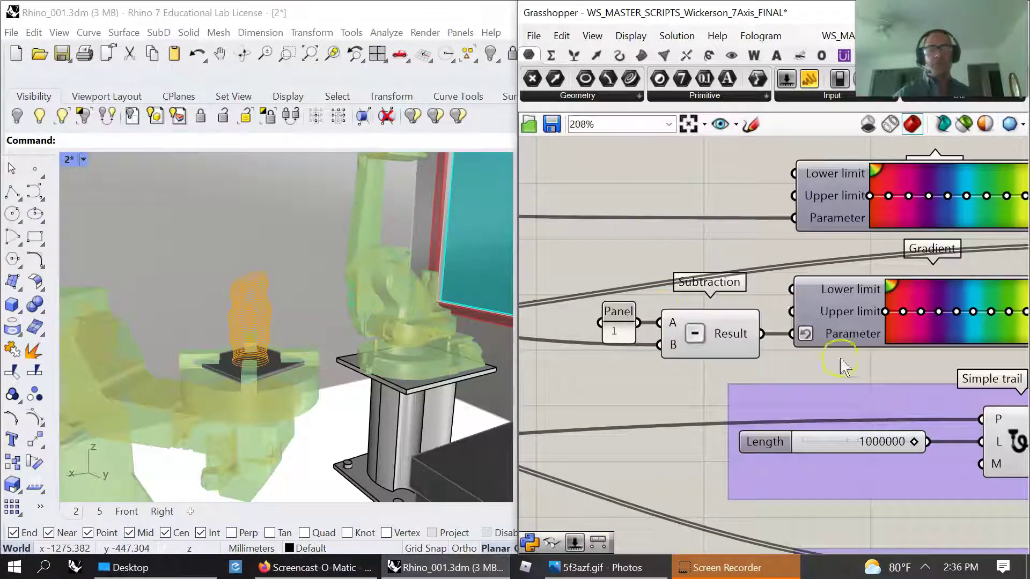
pyautogui.moveTo(844, 367); pyautogui.dragTo(771, 317, button='right')
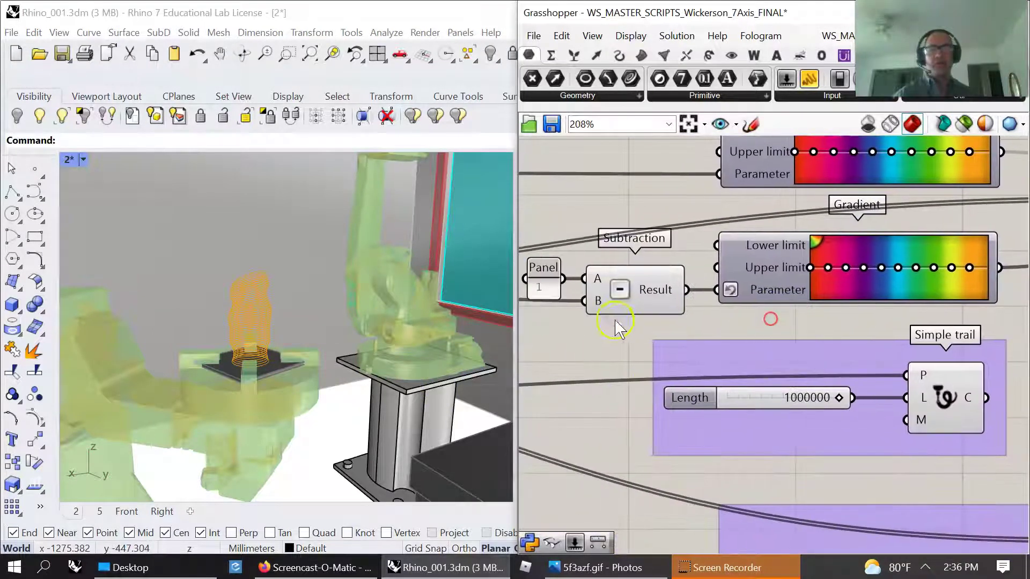
pyautogui.moveTo(608, 334); pyautogui.dragTo(714, 311, button='right')
pyautogui.scroll(-2, 711, 281)
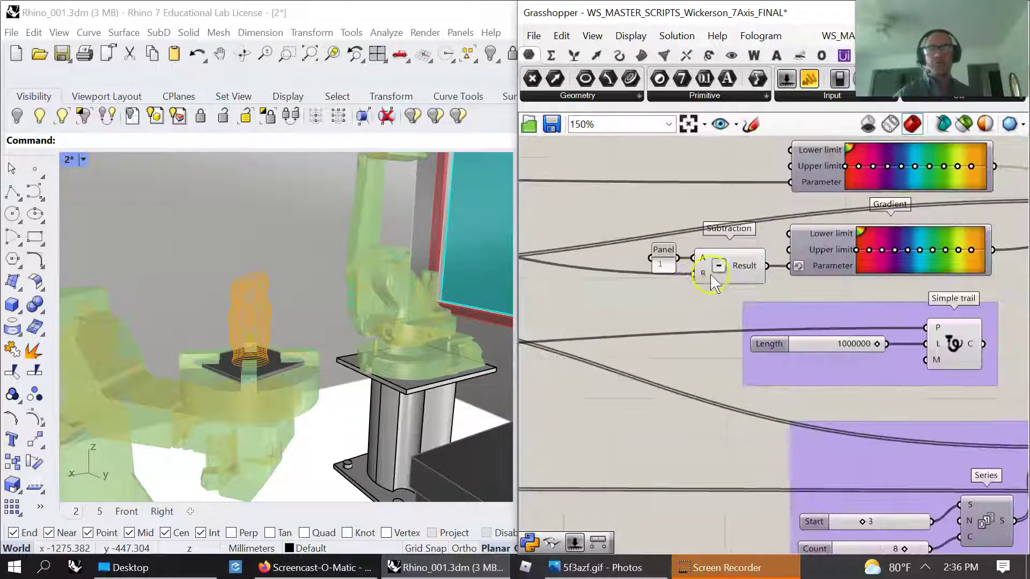
pyautogui.moveTo(621, 343); pyautogui.dragTo(587, 338, button='right')
pyautogui.scroll(-2, 697, 311)
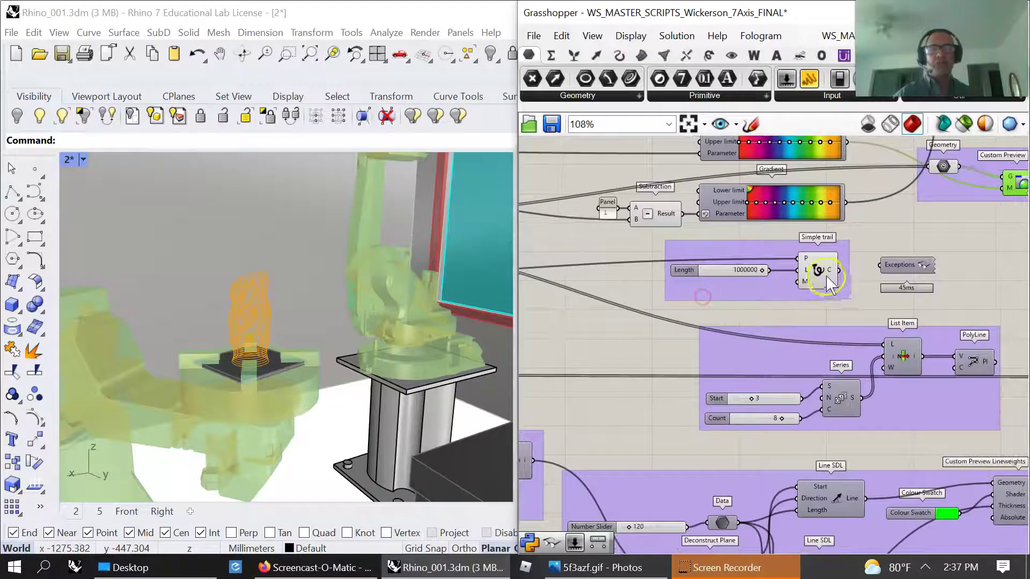
# Select the Simple trail component and advance the simulation's Time slider to about 0.327.
pyautogui.click(826, 275)
pyautogui.scroll(-4, 690, 306)
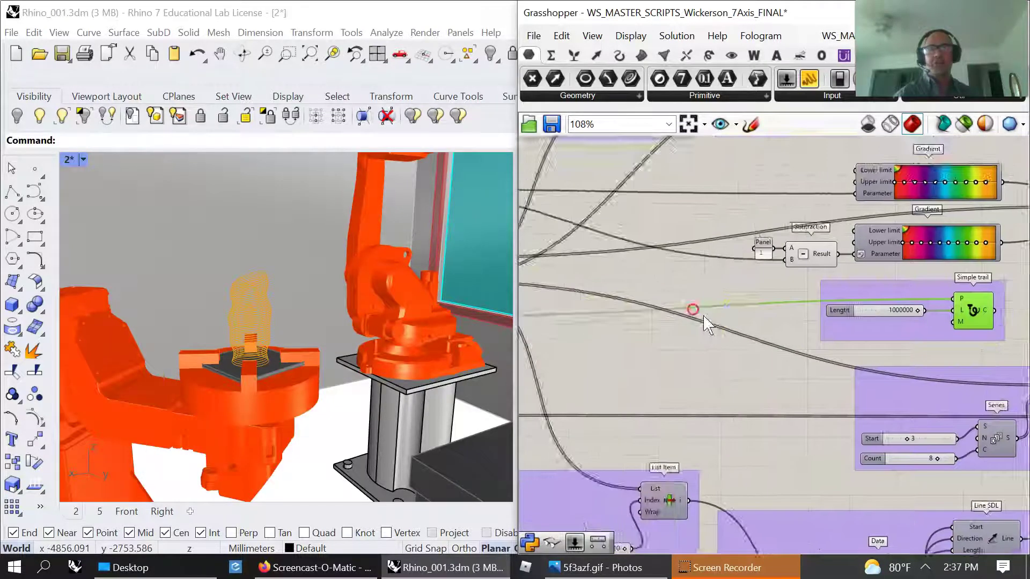
pyautogui.scroll(-4, 364, 379)
pyautogui.scroll(4, 671, 330)
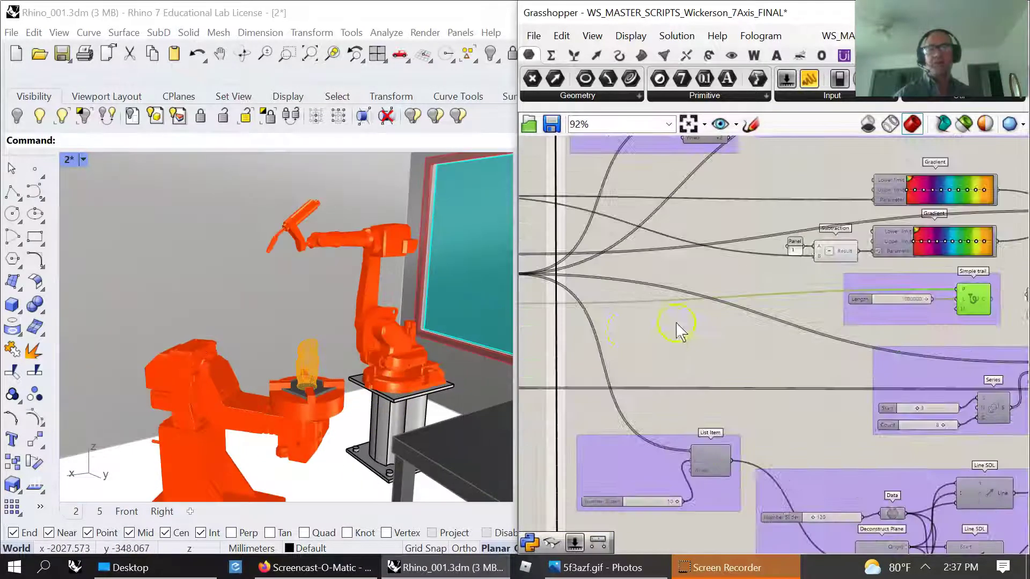
pyautogui.moveTo(624, 330); pyautogui.dragTo(862, 329, button='right')
pyautogui.moveTo(678, 312); pyautogui.dragTo(867, 321, button='right')
pyautogui.scroll(3, 661, 220)
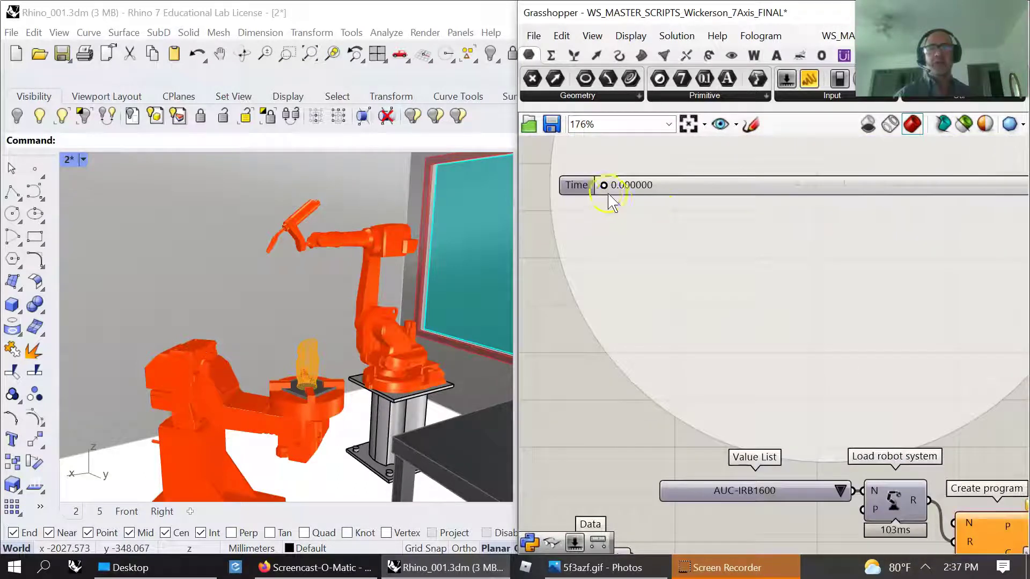
pyautogui.moveTo(604, 185); pyautogui.dragTo(762, 186)
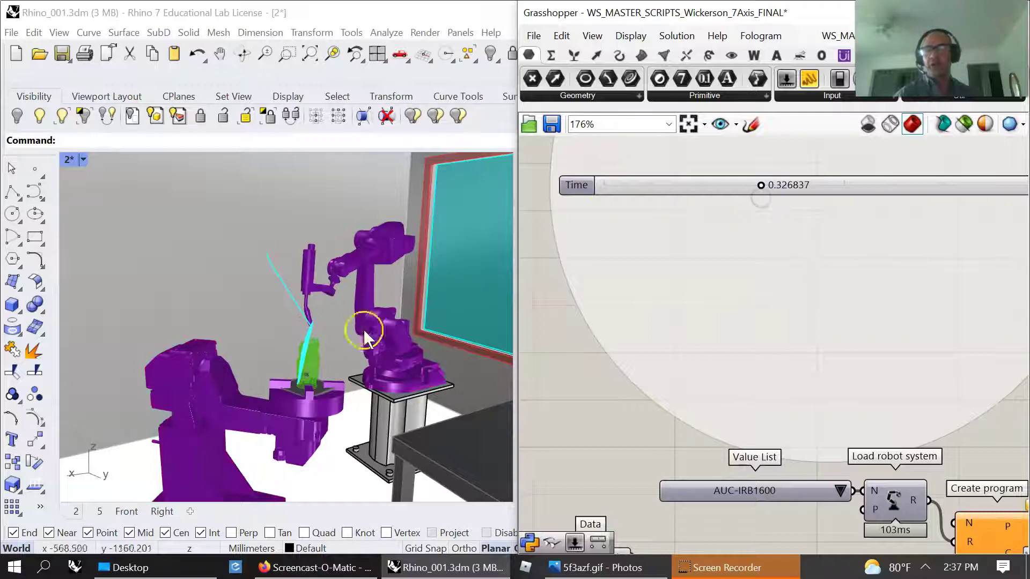
# Inspect the weld gun and its trail over the part in the viewport, and return to the Visualization components.
pyautogui.scroll(3, 312, 366)
pyautogui.scroll(2, 294, 342)
pyautogui.scroll(-6, 300, 337)
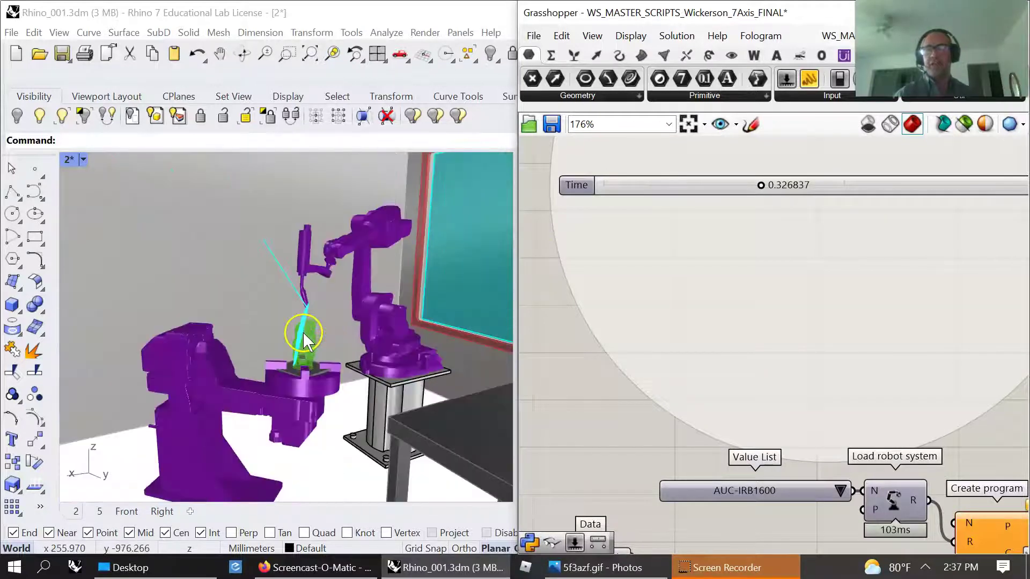
pyautogui.moveTo(757, 328); pyautogui.dragTo(614, 331, button='right')
pyautogui.scroll(-5, 667, 329)
pyautogui.moveTo(787, 325); pyautogui.dragTo(646, 317, button='right')
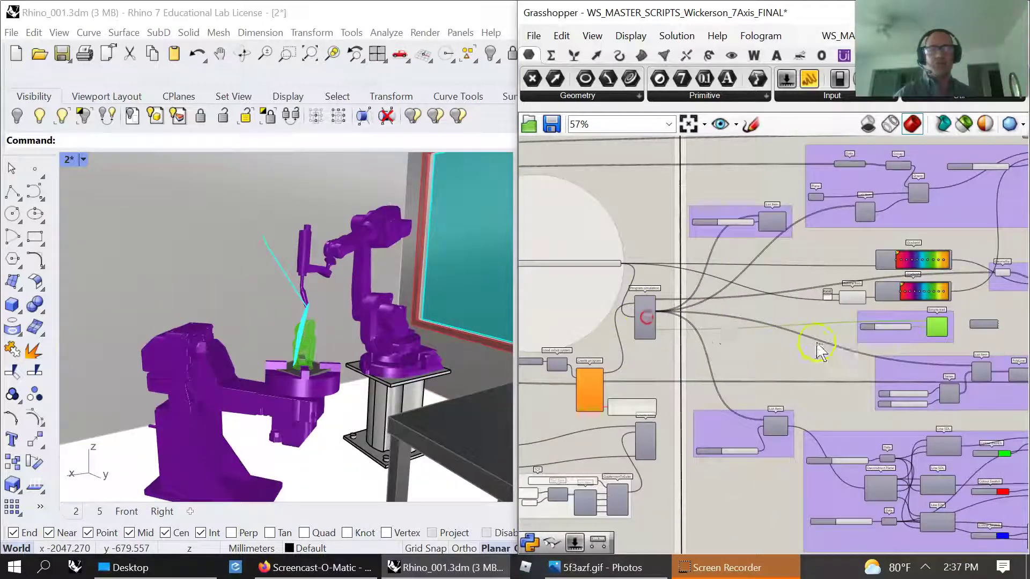
# Select the PolyLine component fed by the Series and List Item, and restrict the preview to selected objects.
pyautogui.moveTo(813, 344); pyautogui.dragTo(650, 330, button='right')
pyautogui.moveTo(781, 335); pyautogui.dragTo(688, 258, button='right')
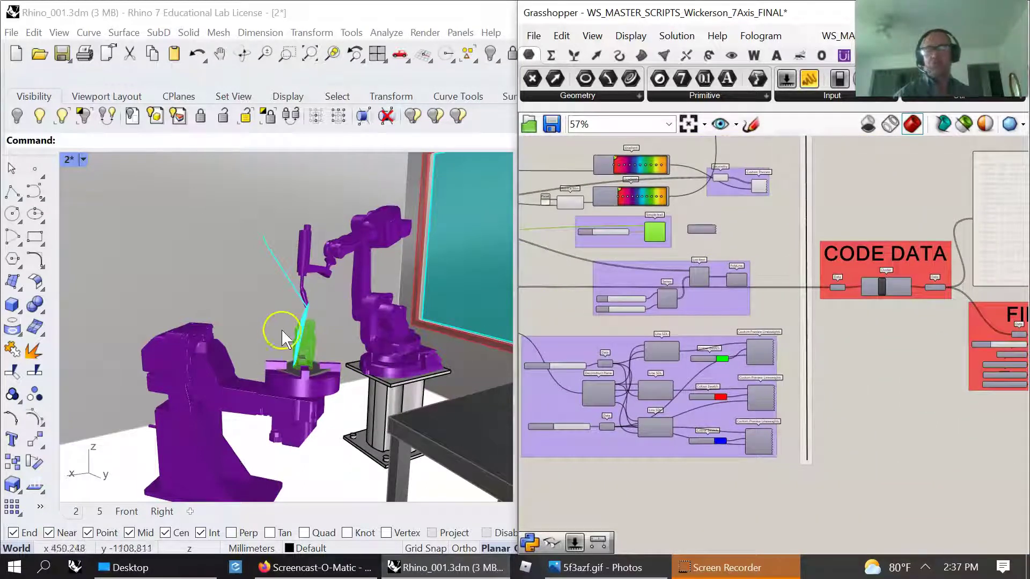
pyautogui.scroll(5, 682, 330)
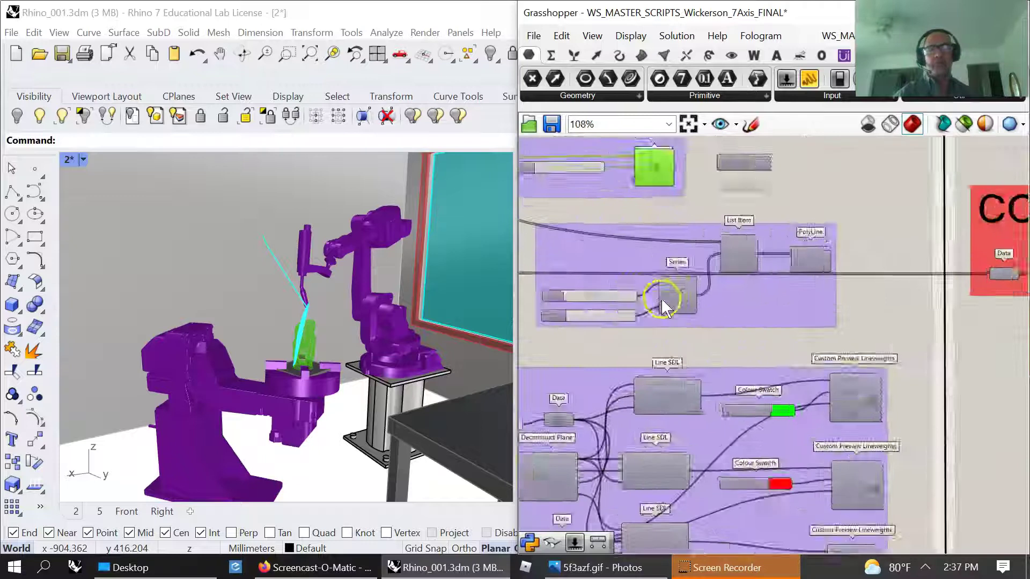
pyautogui.moveTo(689, 317)
pyautogui.mouseDown(button='right')
pyautogui.moveTo(839, 322)
pyautogui.moveTo(667, 330)
pyautogui.moveTo(683, 327)
pyautogui.mouseUp(button='right')
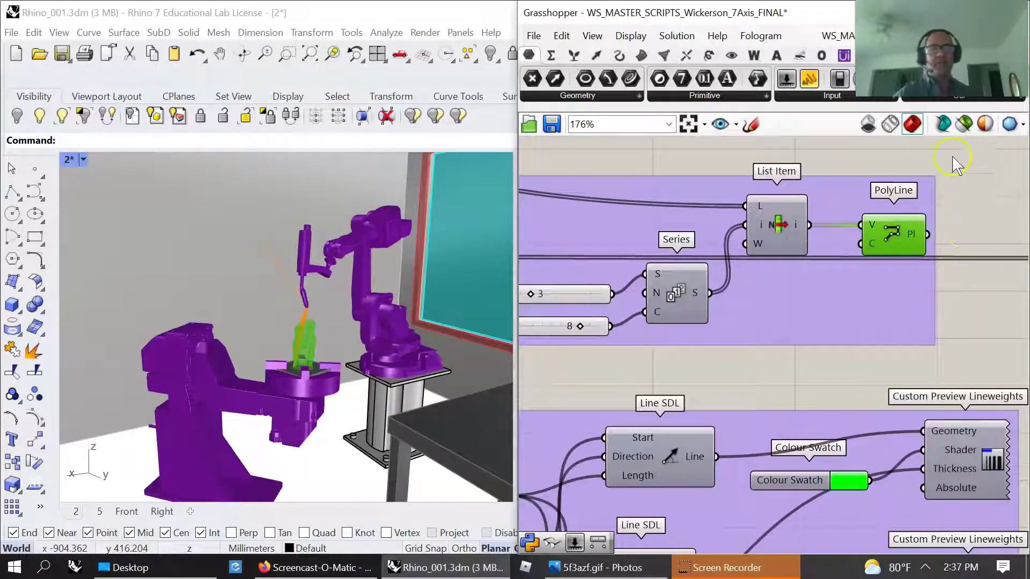
pyautogui.click(964, 124)
pyautogui.click(490, 335)
# Scrub the simulation's Time slider back and forth to watch the polyline follow the robot, leaving it at 0.172446.
pyautogui.moveTo(646, 390); pyautogui.dragTo(810, 390, button='right')
pyautogui.moveTo(601, 357); pyautogui.dragTo(756, 342, button='right')
pyautogui.scroll(-4, 724, 375)
pyautogui.moveTo(678, 354); pyautogui.dragTo(786, 357, button='right')
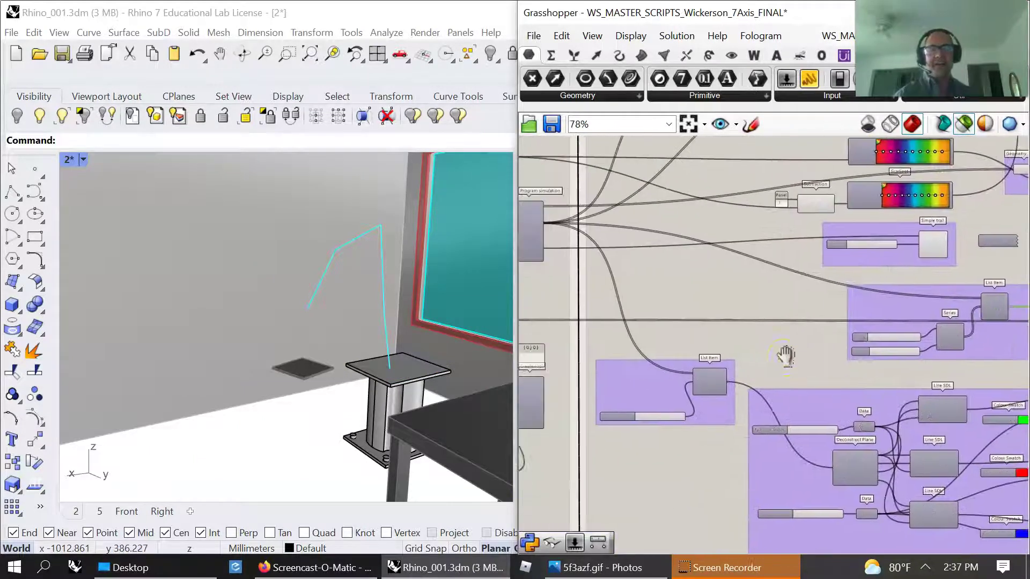
pyautogui.moveTo(671, 323); pyautogui.dragTo(833, 381, button='right')
pyautogui.scroll(4, 690, 289)
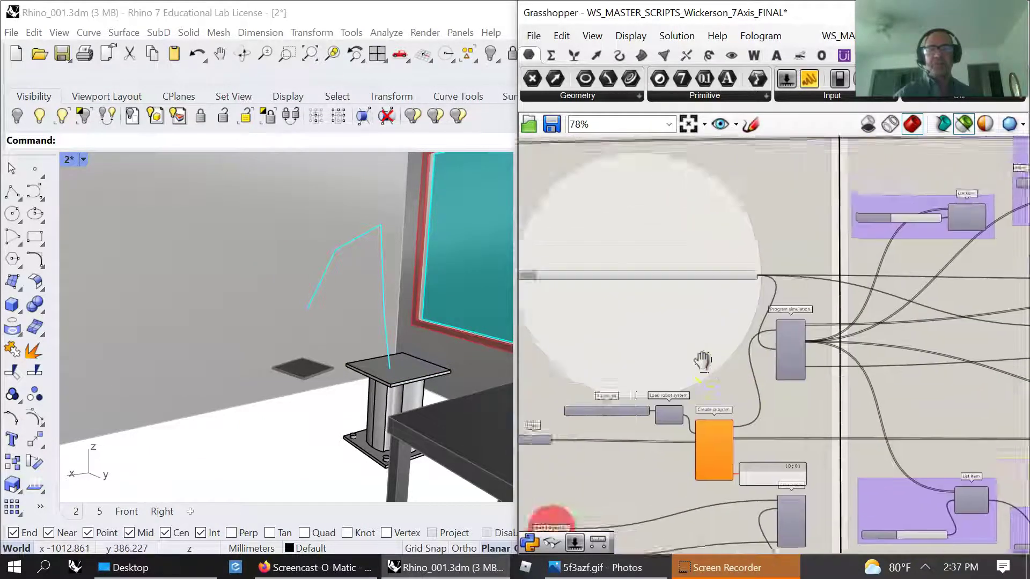
pyautogui.scroll(-1, 650, 271)
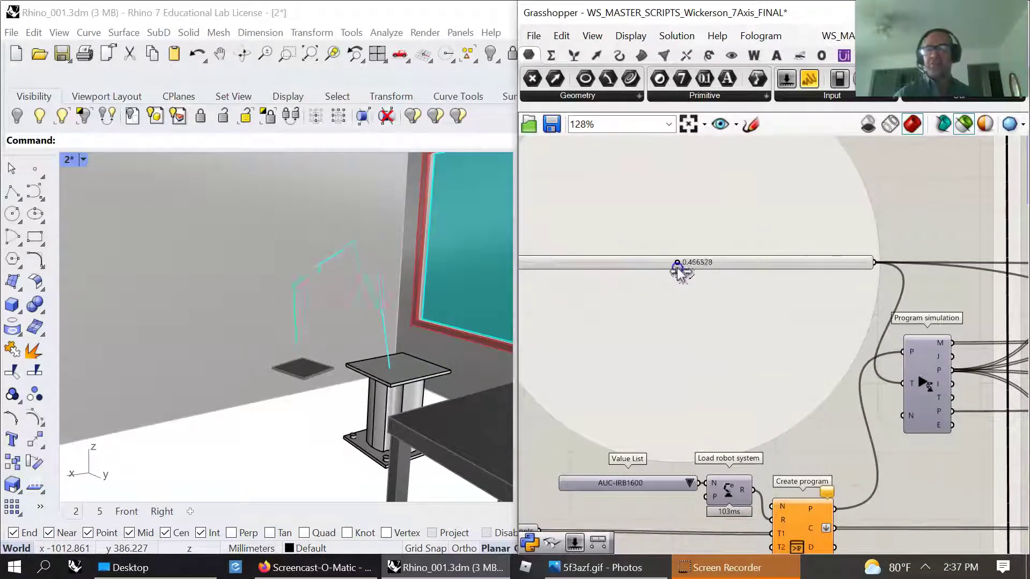
pyautogui.scroll(-5, 735, 363)
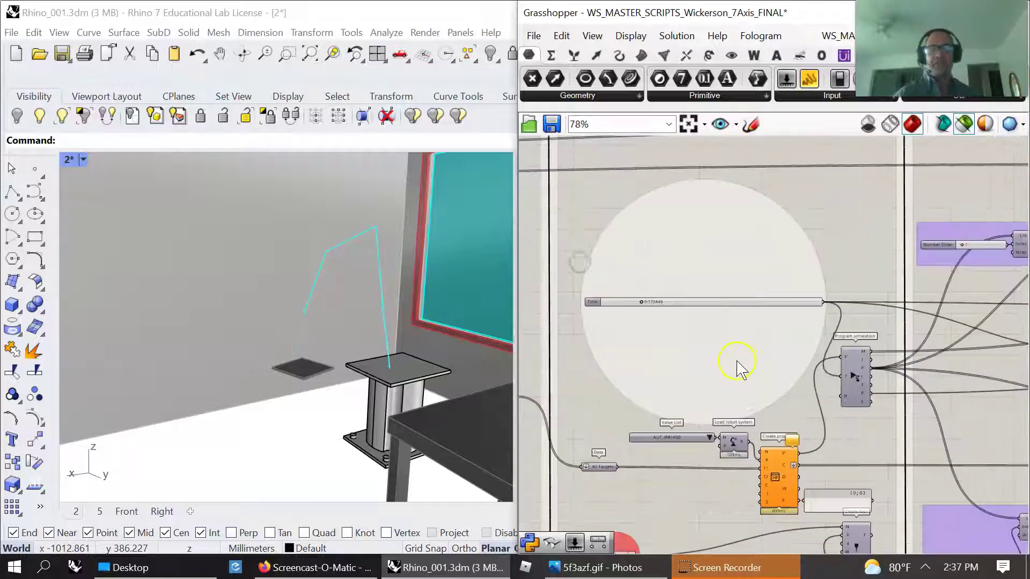
pyautogui.click(883, 389)
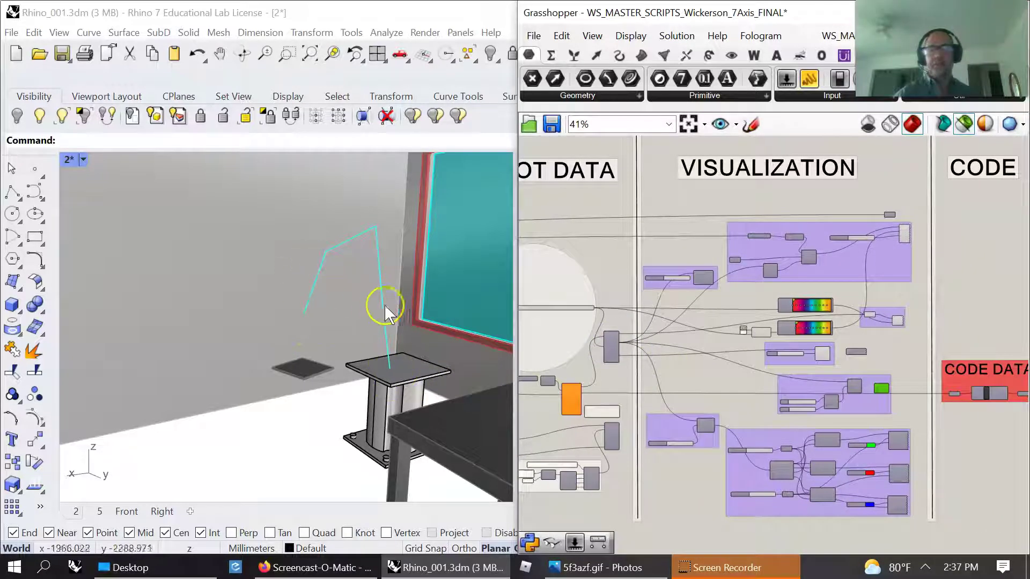
# Select the three Colour Swatch and Custom Preview Lineweights components in the tool-plane axes group and turn their preview on.
pyautogui.scroll(-2, 708, 395)
pyautogui.scroll(3, 767, 354)
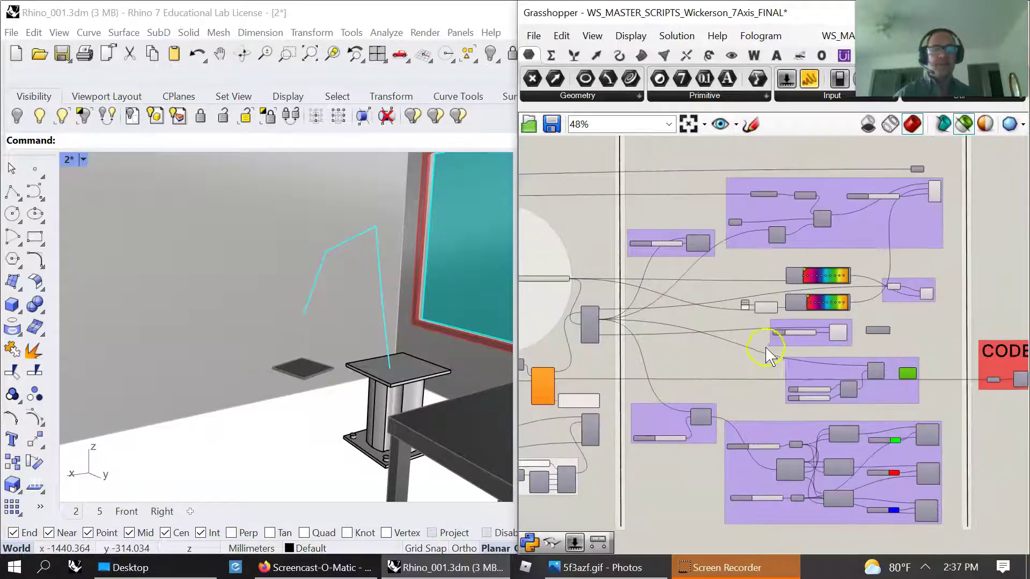
pyautogui.scroll(4, 735, 322)
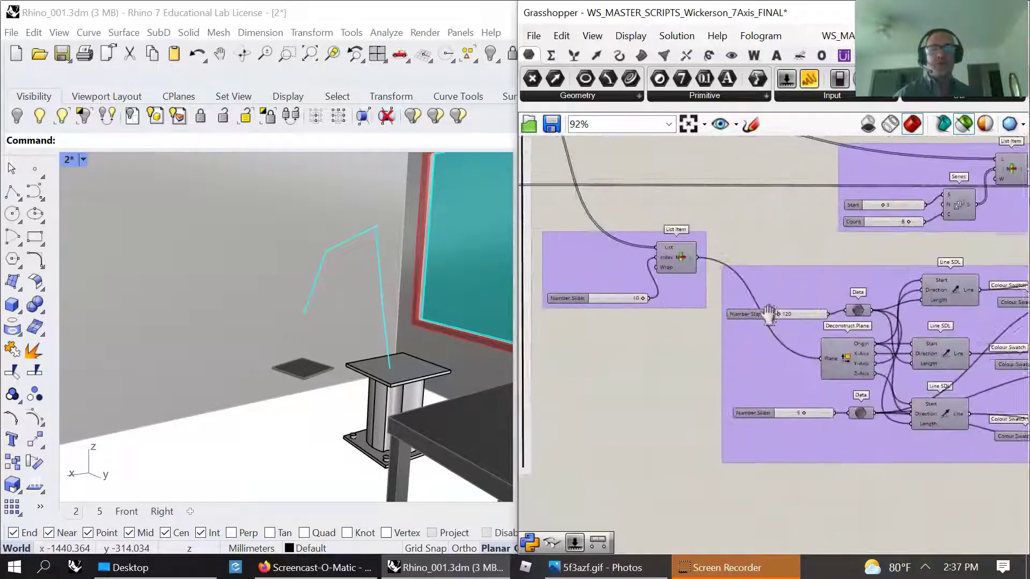
pyautogui.moveTo(739, 306); pyautogui.dragTo(510, 218, button='right')
pyautogui.moveTo(874, 405); pyautogui.dragTo(632, 198)
pyautogui.click(668, 425)
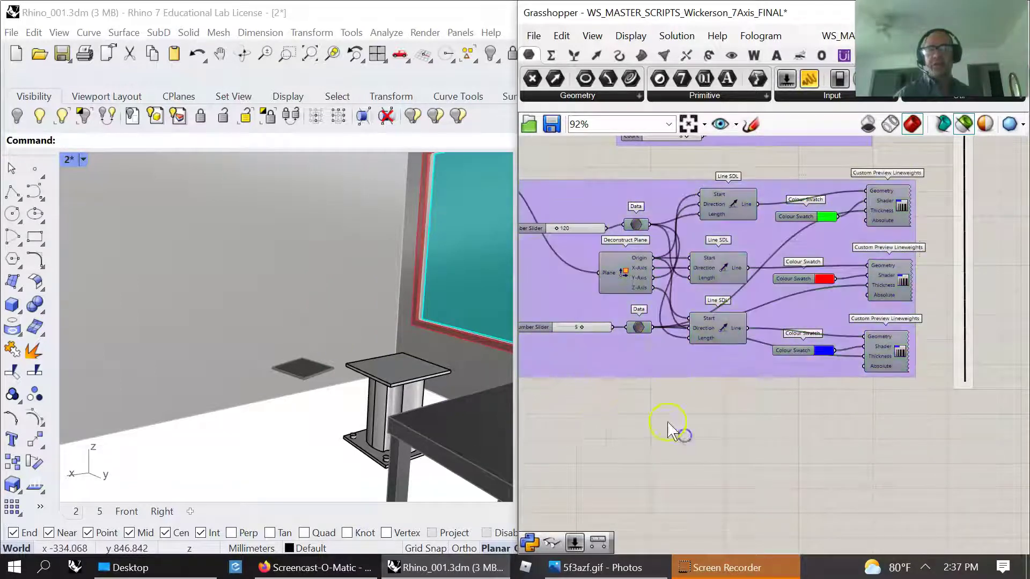
pyautogui.moveTo(912, 429); pyautogui.dragTo(765, 176)
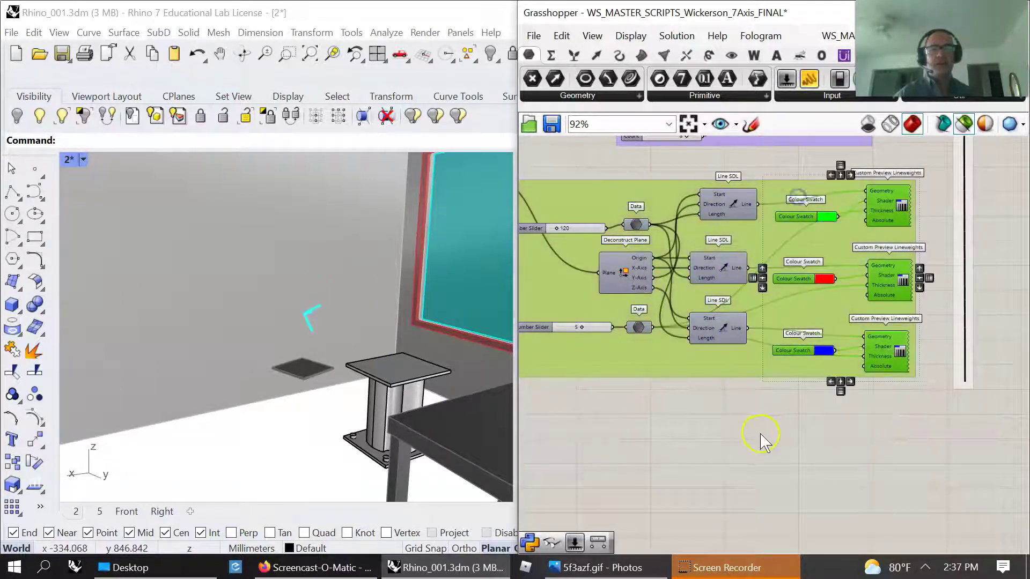
pyautogui.rightClick(764, 437)
pyautogui.click(790, 337)
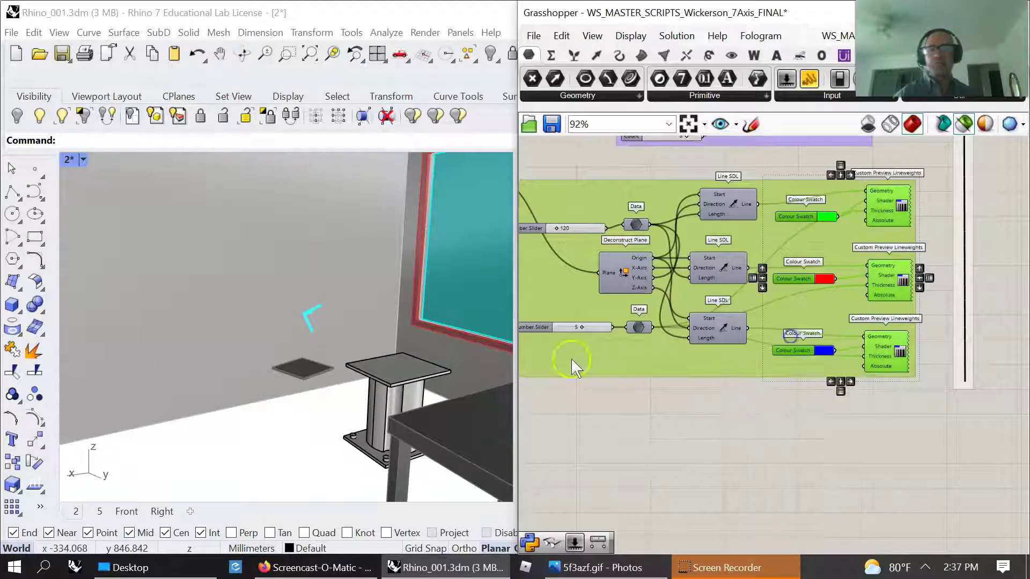
# Turn off the selected-objects-only preview and inspect the coloured axes at the weld gun's tip up close.
pyautogui.click(964, 124)
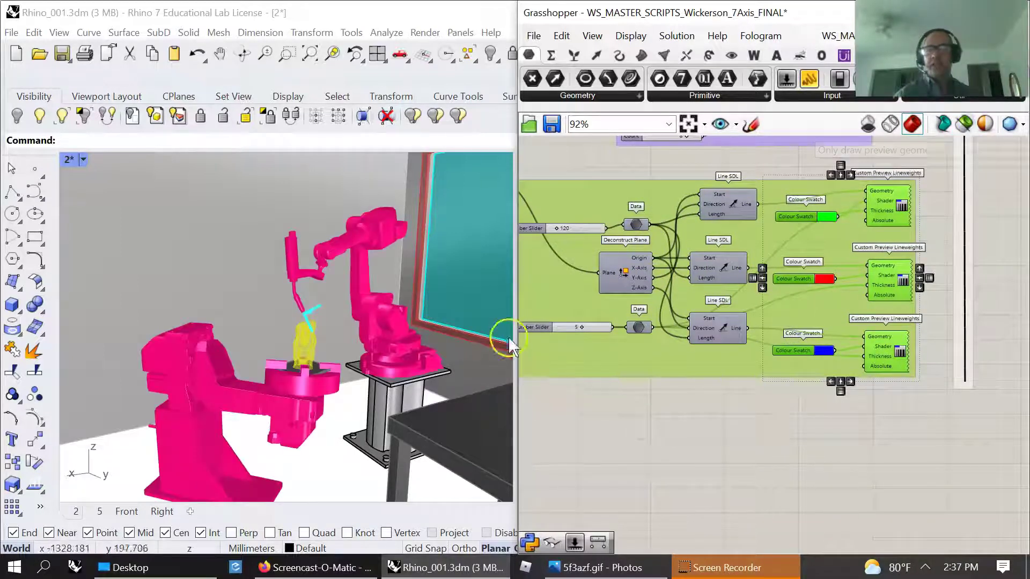
pyautogui.moveTo(349, 460); pyautogui.dragTo(322, 429, button='right')
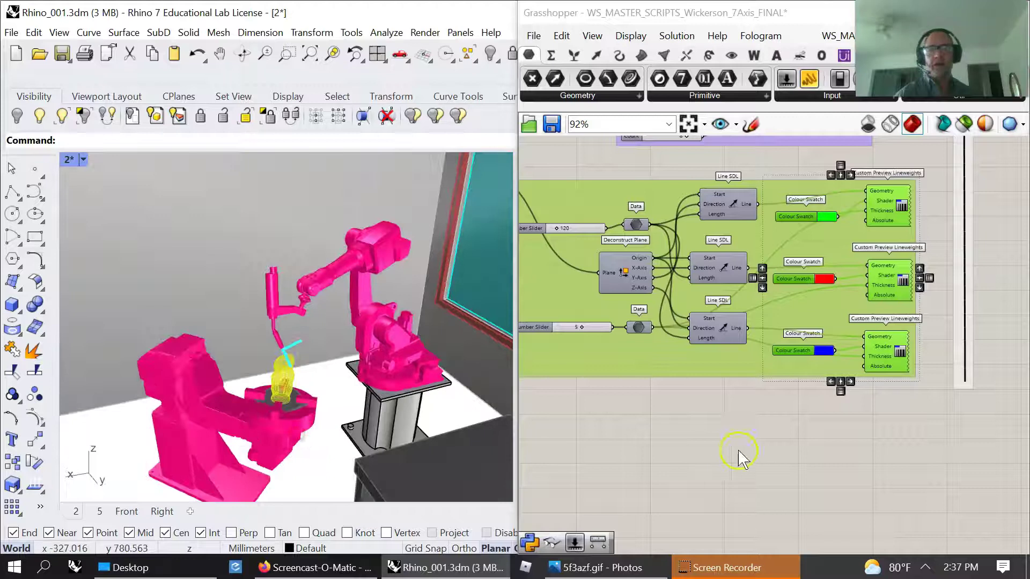
pyautogui.click(736, 449)
pyautogui.moveTo(408, 397); pyautogui.dragTo(259, 359, button='right')
pyautogui.scroll(10, 273, 344)
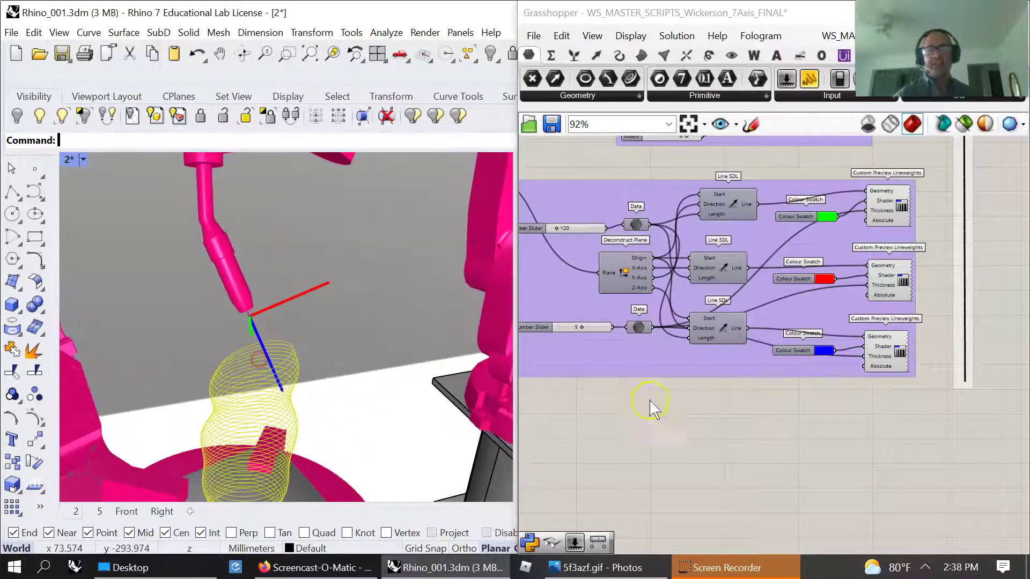
# Revisit the VISUALIZATION group beside the robot targets, and examine the CODE DATA cluster that converts the GH code for ABB Studio.
pyautogui.scroll(-4, 650, 402)
pyautogui.moveTo(644, 437); pyautogui.dragTo(732, 409, button='right')
pyautogui.scroll(-5, 671, 426)
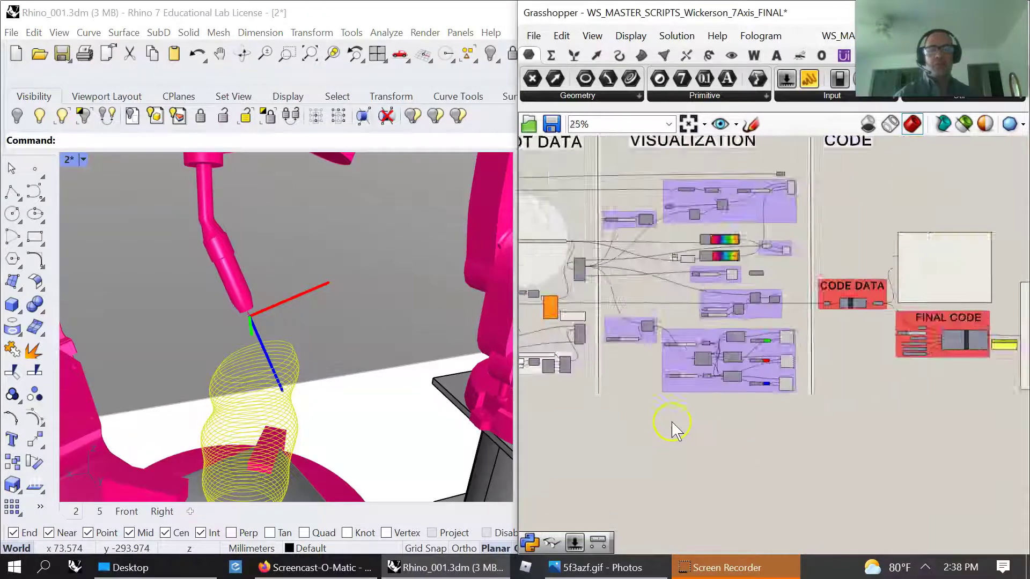
pyautogui.rightClick(655, 403)
pyautogui.scroll(4, 628, 325)
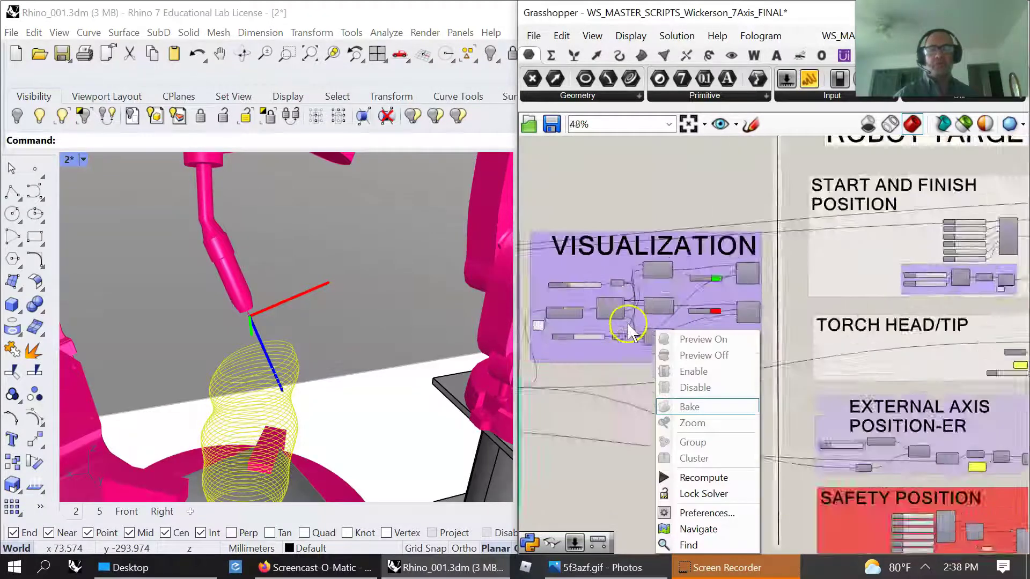
pyautogui.scroll(-5, 627, 323)
pyautogui.moveTo(819, 426); pyautogui.dragTo(687, 429, button='right')
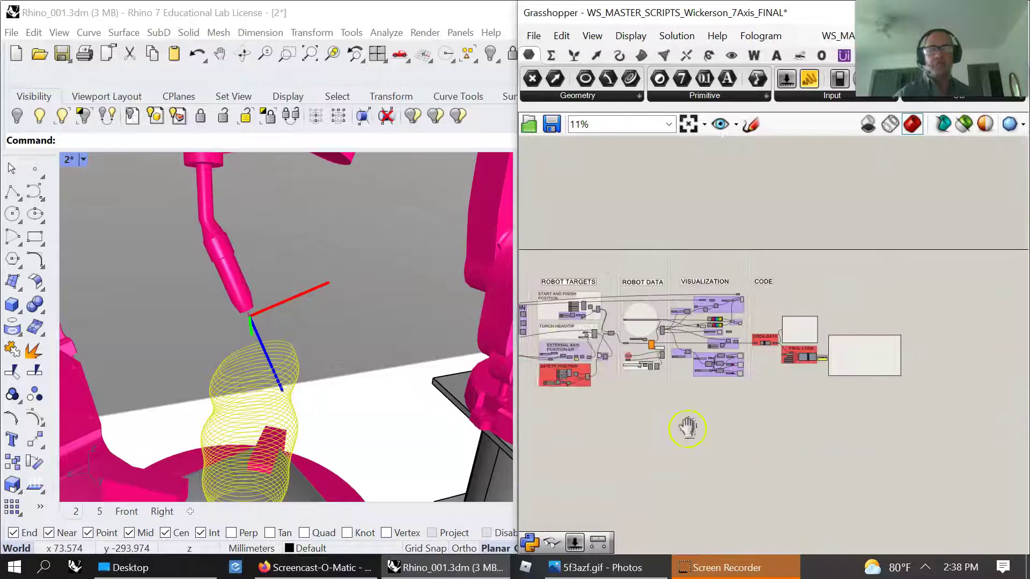
pyautogui.scroll(3, 710, 357)
pyautogui.moveTo(808, 392); pyautogui.dragTo(700, 410, button='right')
pyautogui.scroll(10, 692, 370)
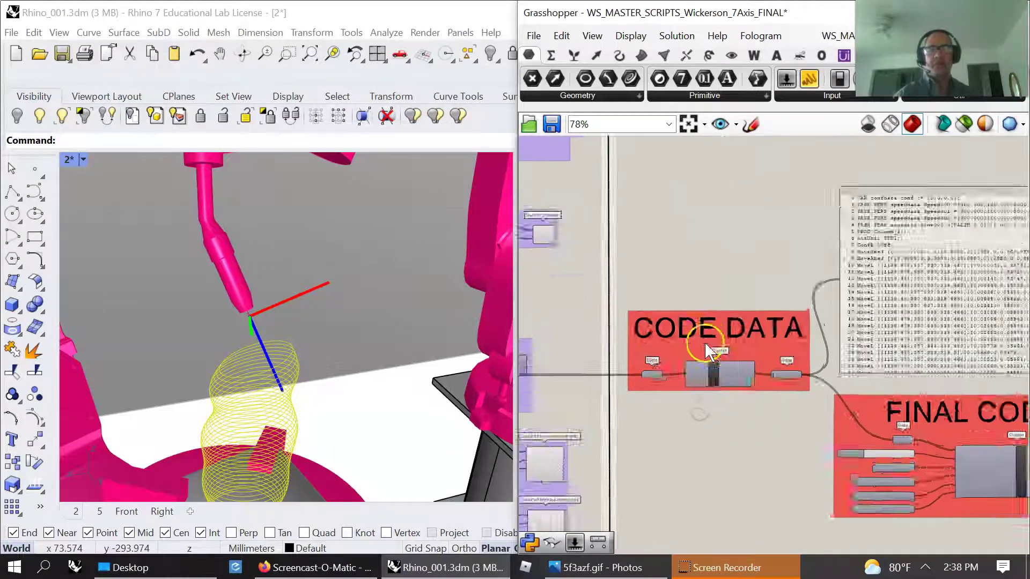
pyautogui.moveTo(740, 340); pyautogui.dragTo(753, 327, button='right')
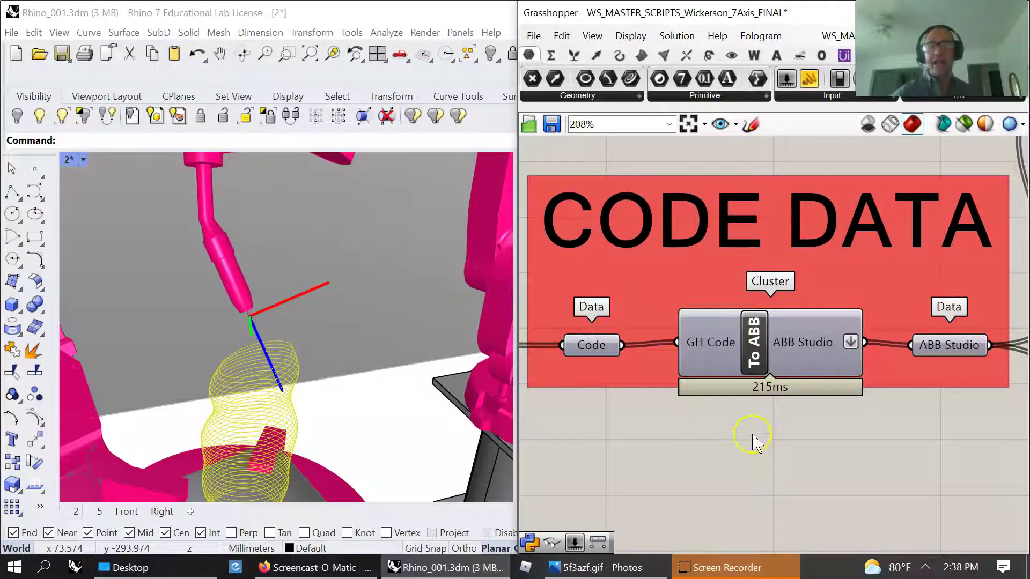
# Examine the FINAL CODE cluster's inputs, its number-of-lines panel and the listing of generated robot code.
pyautogui.scroll(-4, 756, 440)
pyautogui.moveTo(760, 443); pyautogui.dragTo(586, 368, button='right')
pyautogui.scroll(2, 749, 428)
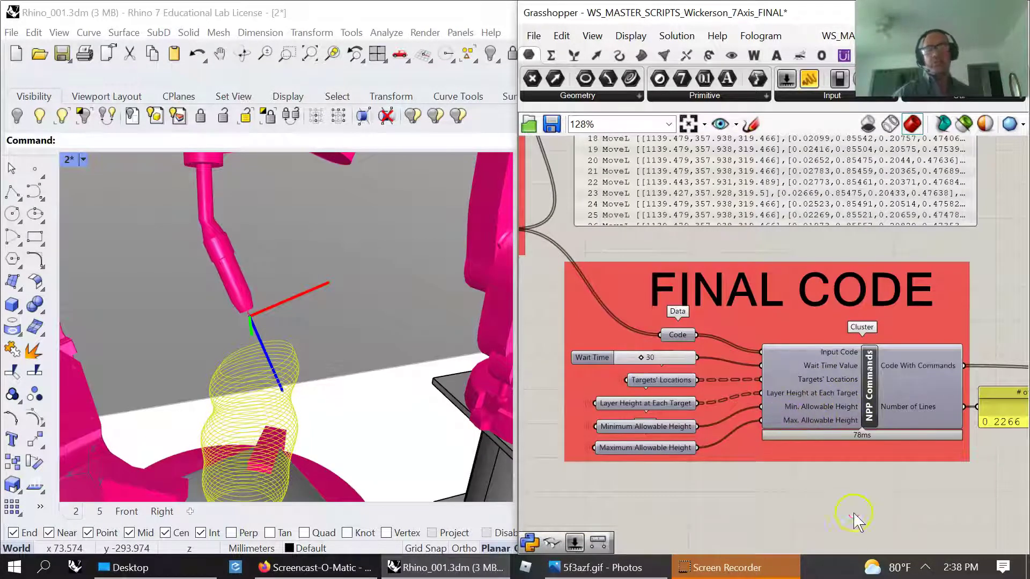
pyautogui.moveTo(853, 519); pyautogui.dragTo(604, 419, button='right')
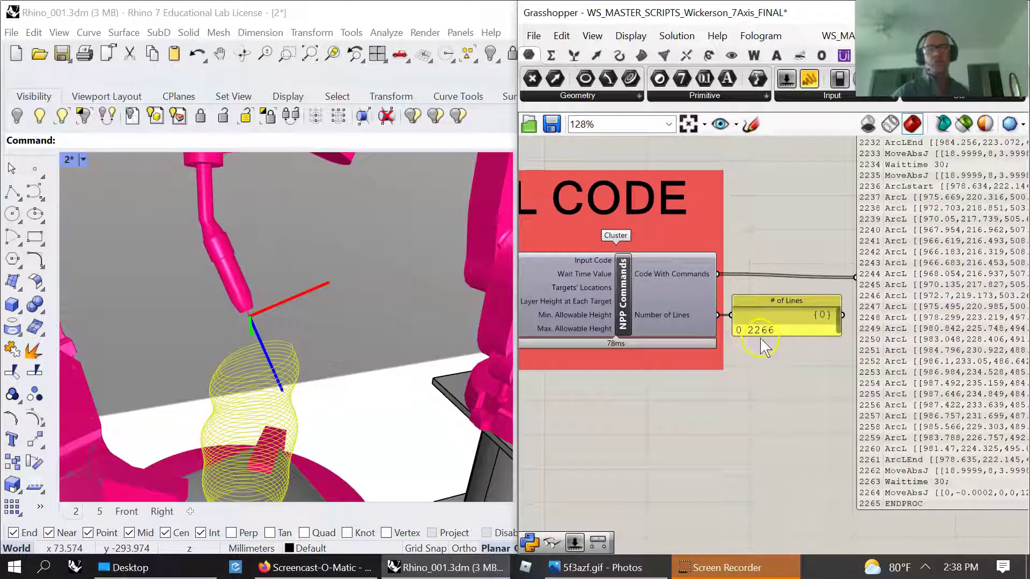
pyautogui.scroll(-4, 751, 386)
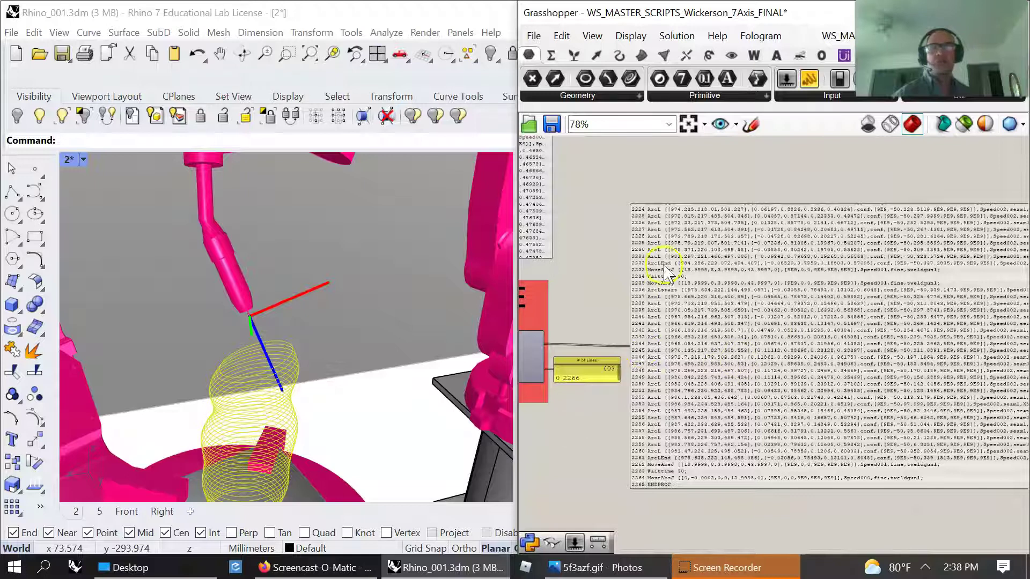
# Return to the robot data section, examine the Create program component, and select the Program simulation component.
pyautogui.scroll(-6, 593, 381)
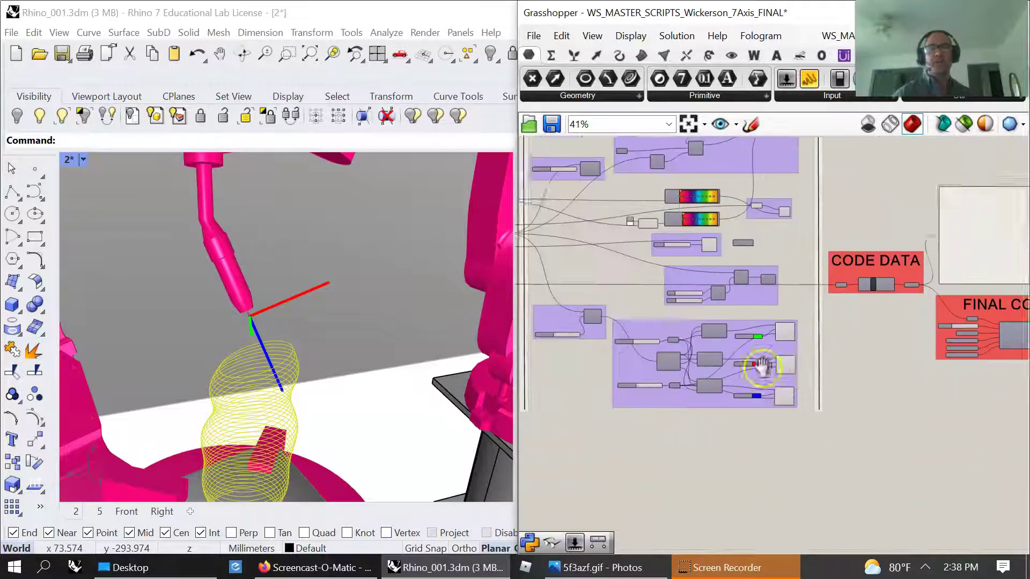
pyautogui.moveTo(625, 375); pyautogui.dragTo(783, 374, button='right')
pyautogui.scroll(11, 820, 343)
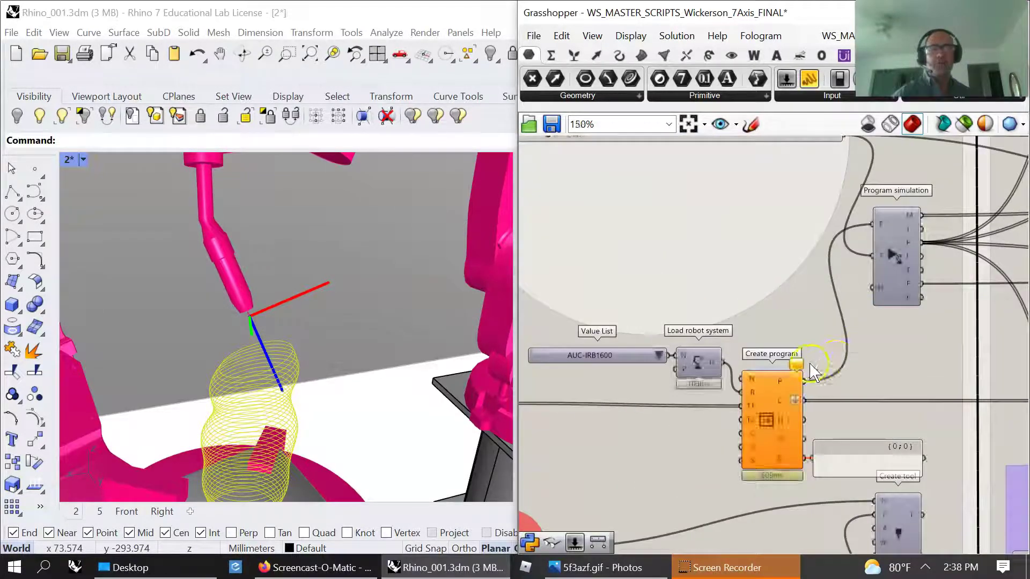
pyautogui.moveTo(788, 481); pyautogui.dragTo(821, 317, button='right')
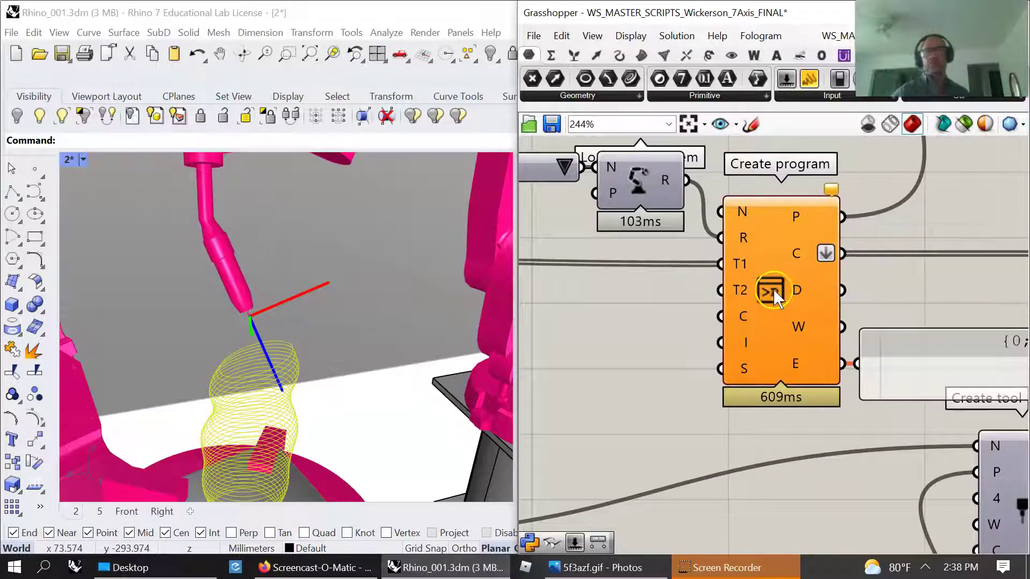
pyautogui.scroll(-5, 768, 295)
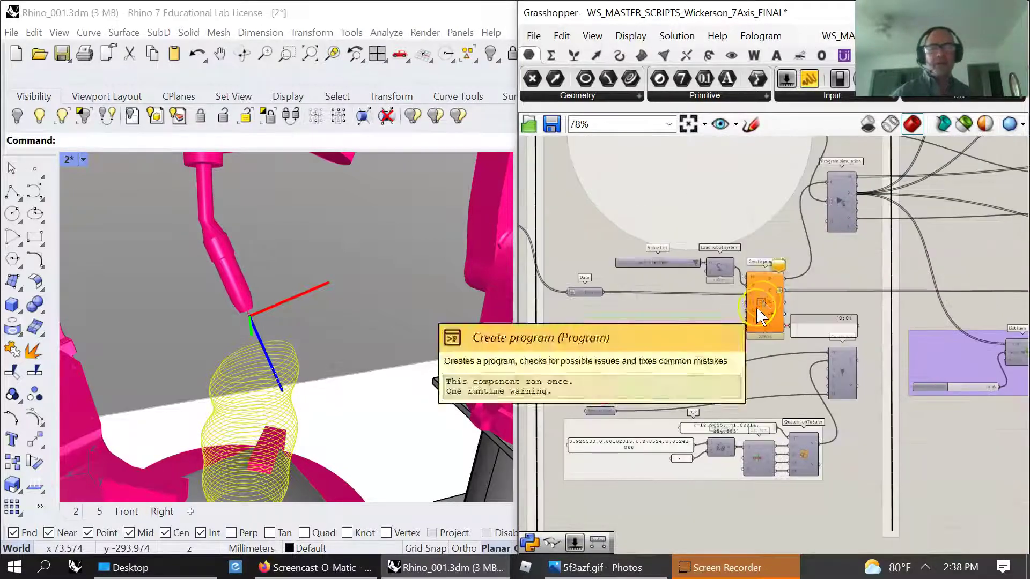
pyautogui.moveTo(826, 250); pyautogui.dragTo(805, 322, button='right')
pyautogui.click(807, 277)
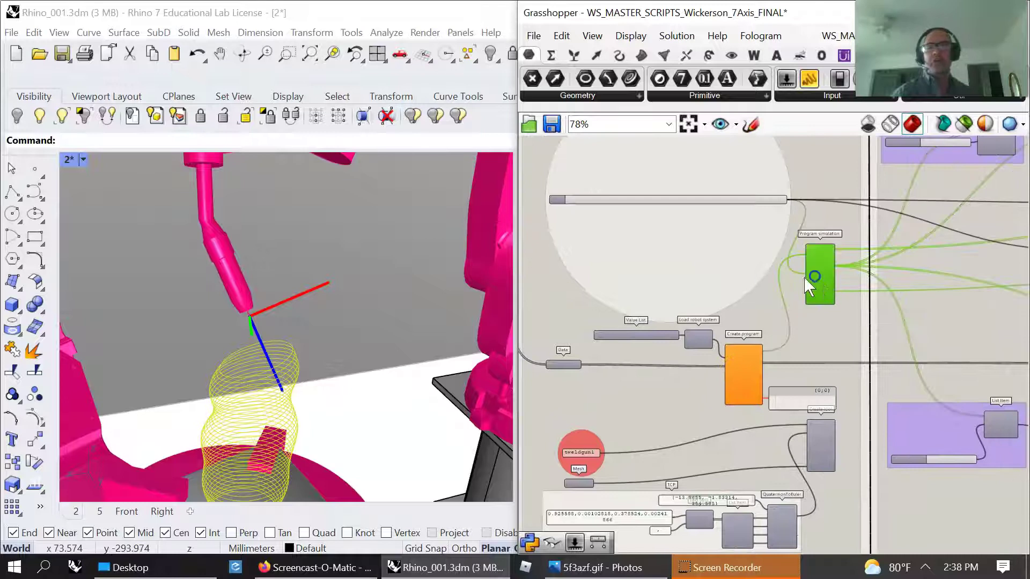
# Frame the robot cell, animate the Time slider from viewport 2 at 845 × 652 with 120 frames, and widen the Rhino window.
pyautogui.scroll(-8, 333, 327)
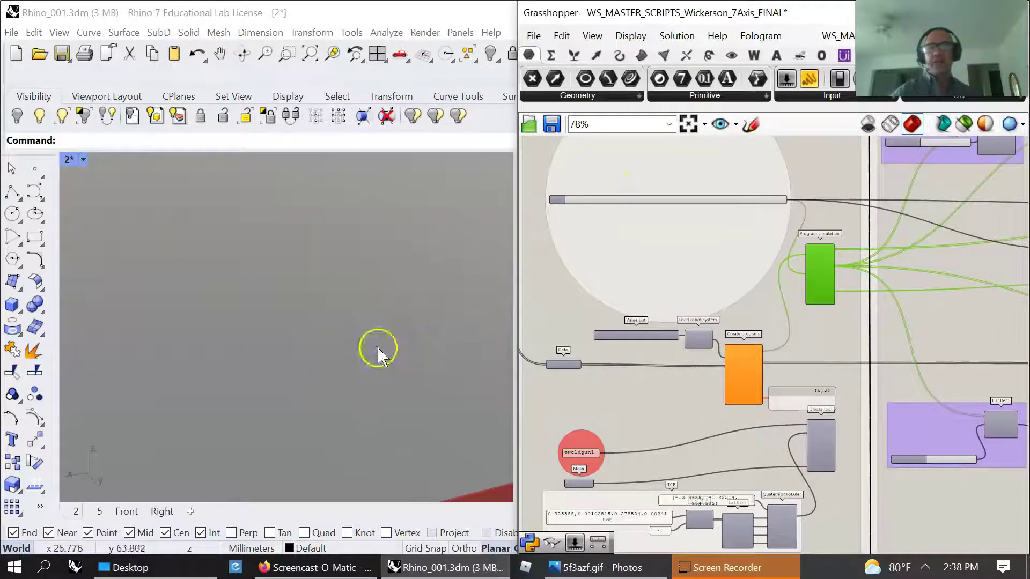
pyautogui.scroll(2, 378, 347)
pyautogui.moveTo(353, 313); pyautogui.dragTo(370, 305, button='right')
pyautogui.scroll(1, 598, 230)
pyautogui.scroll(3, 612, 244)
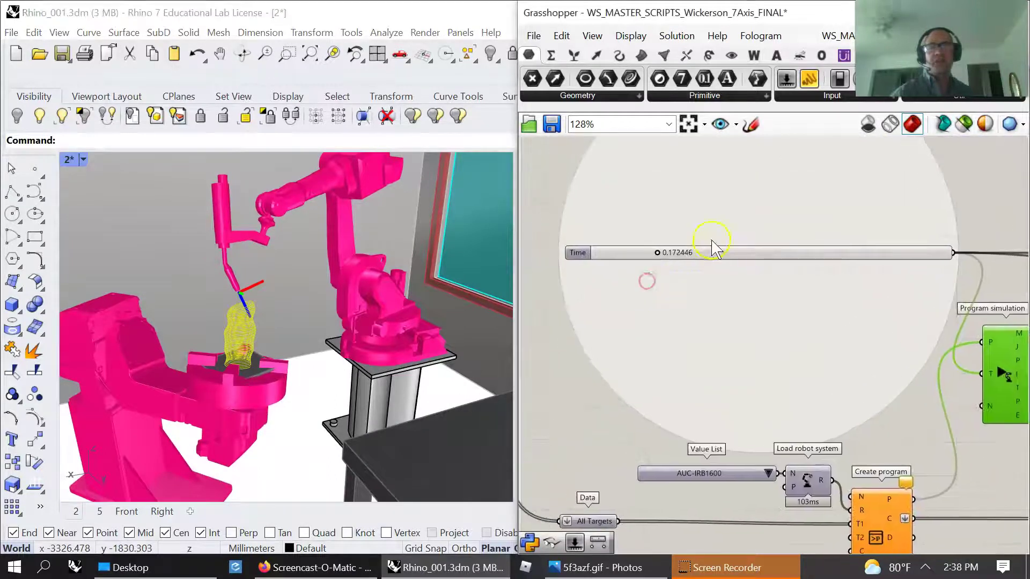
pyautogui.rightClick(711, 254)
pyautogui.click(749, 380)
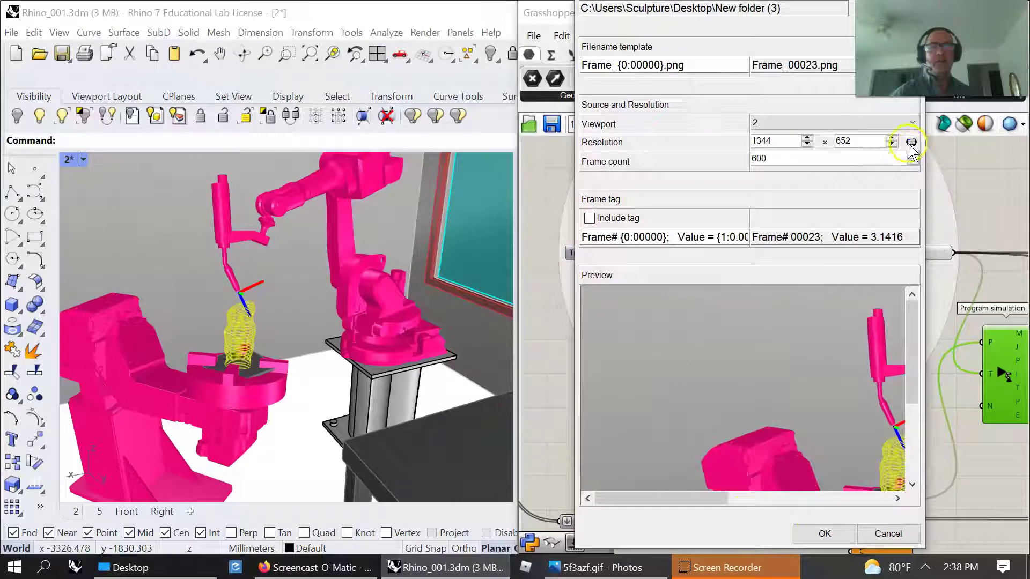
pyautogui.click(911, 143)
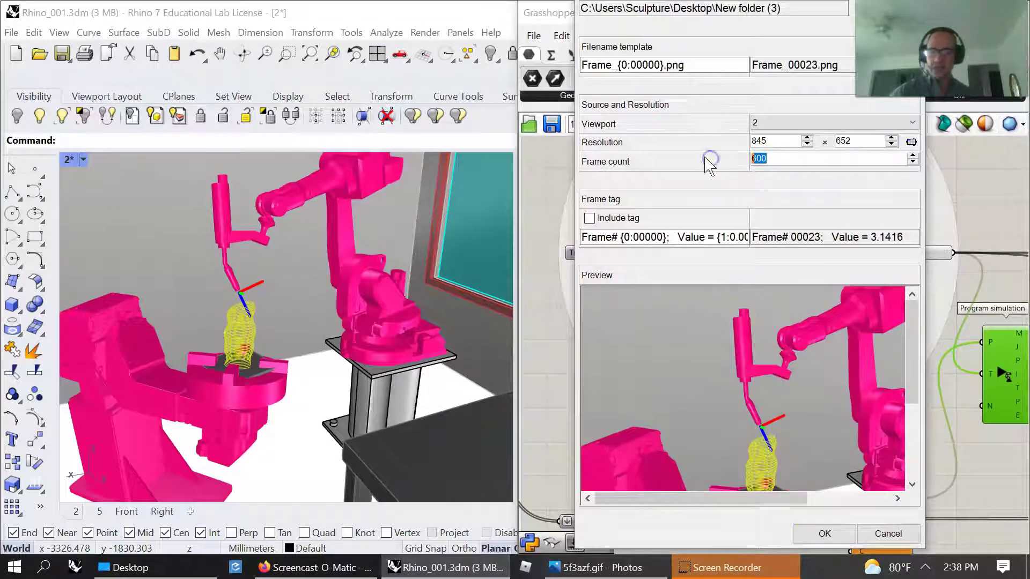
pyautogui.click(824, 532)
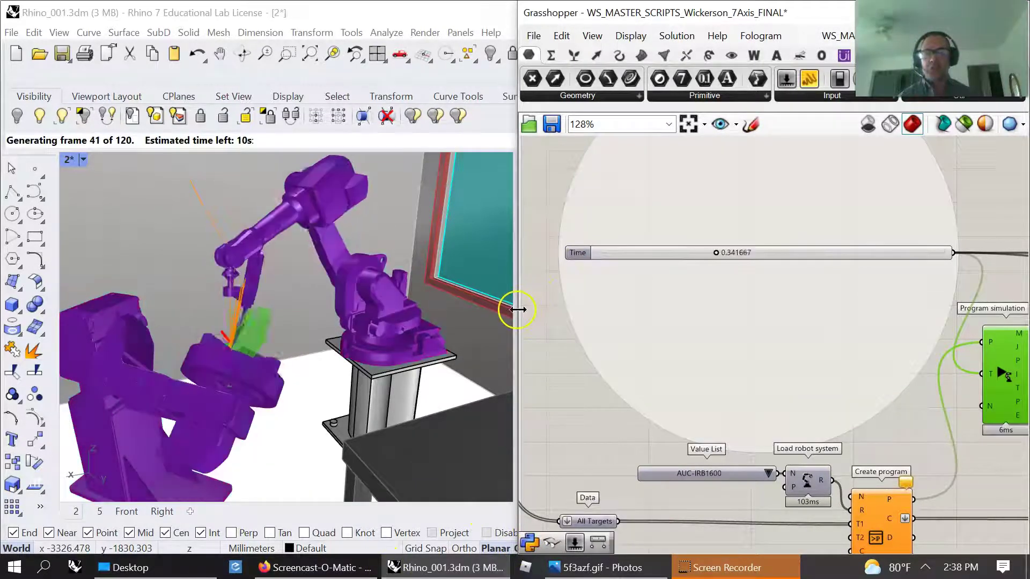
pyautogui.moveTo(517, 306); pyautogui.dragTo(741, 337)
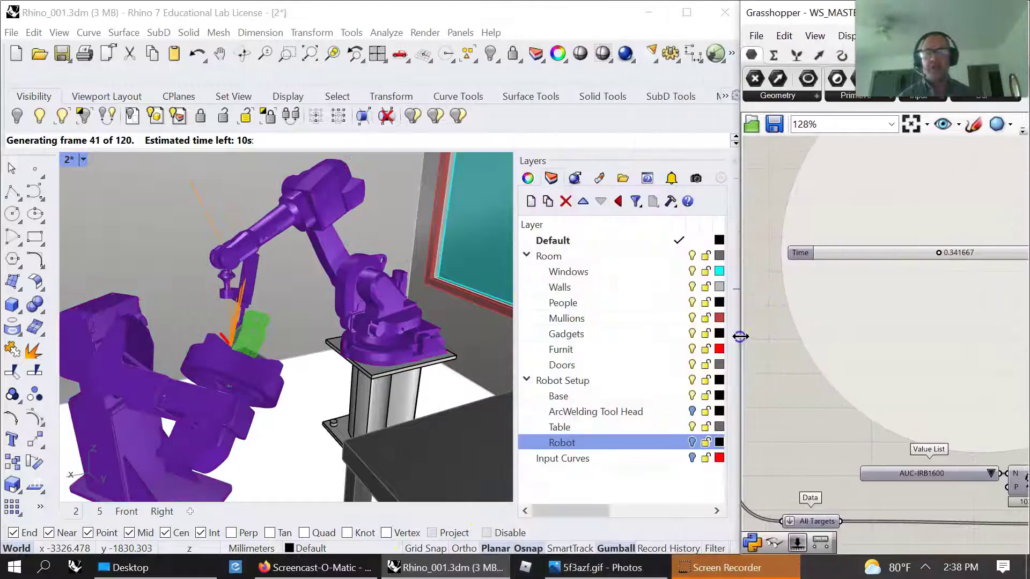
# Restore the named views 1, 2 and 15 in turn to watch the robot simulation while the animation frames generate.
pyautogui.click(695, 178)
pyautogui.doubleClick(587, 256)
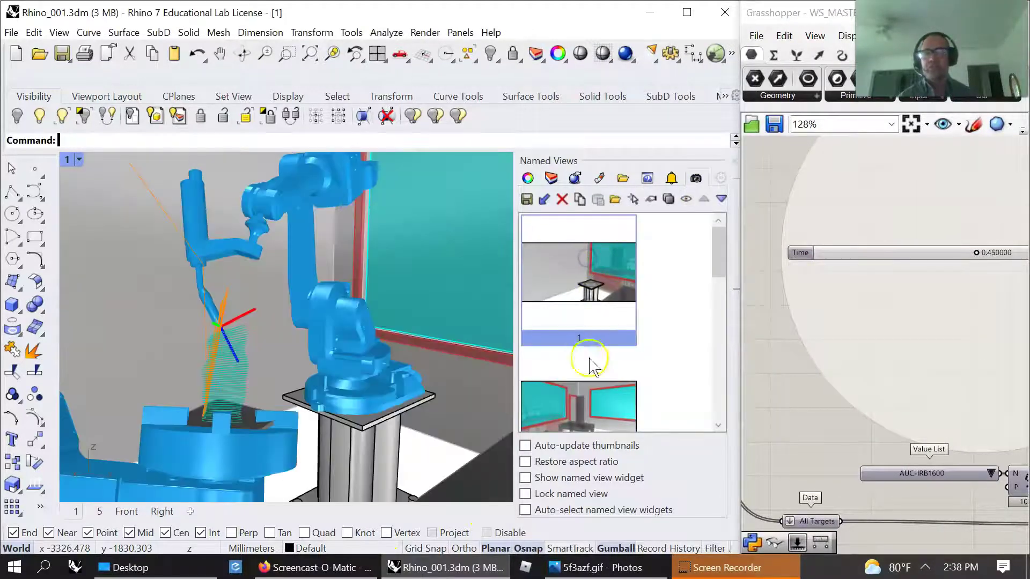
pyautogui.doubleClick(572, 399)
pyautogui.moveTo(715, 258); pyautogui.dragTo(713, 386)
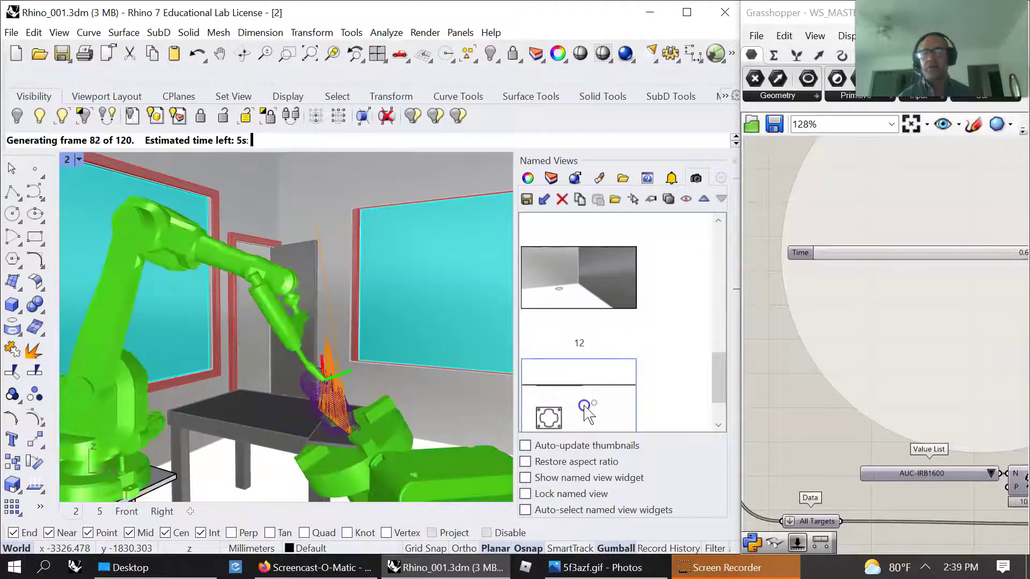
pyautogui.doubleClick(584, 401)
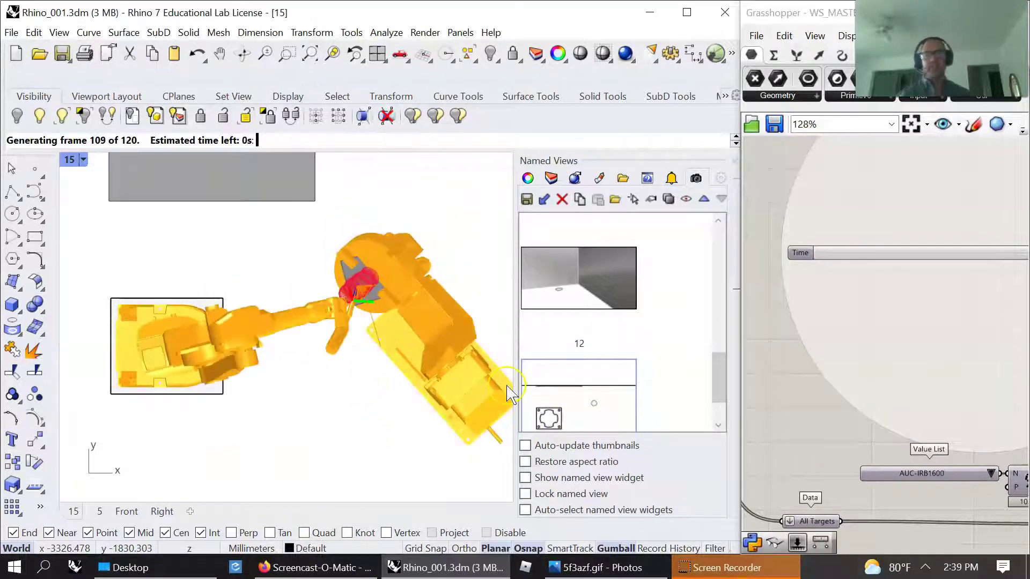
# Widen the Grasshopper window and fit the whole definition on the canvas.
pyautogui.moveTo(742, 329); pyautogui.dragTo(512, 325)
pyautogui.scroll(-3, 618, 338)
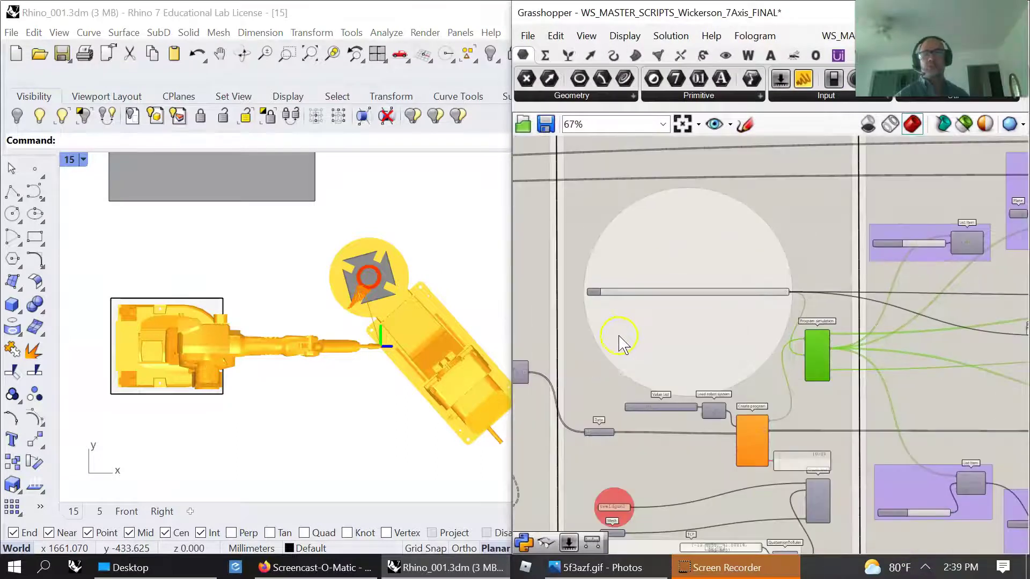
pyautogui.scroll(-3, 698, 354)
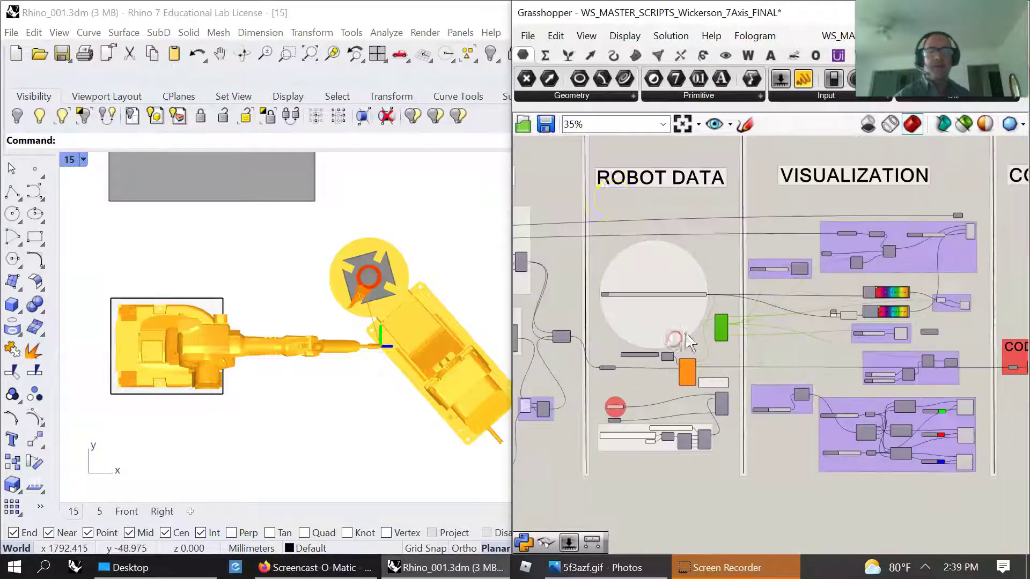
pyautogui.click(683, 124)
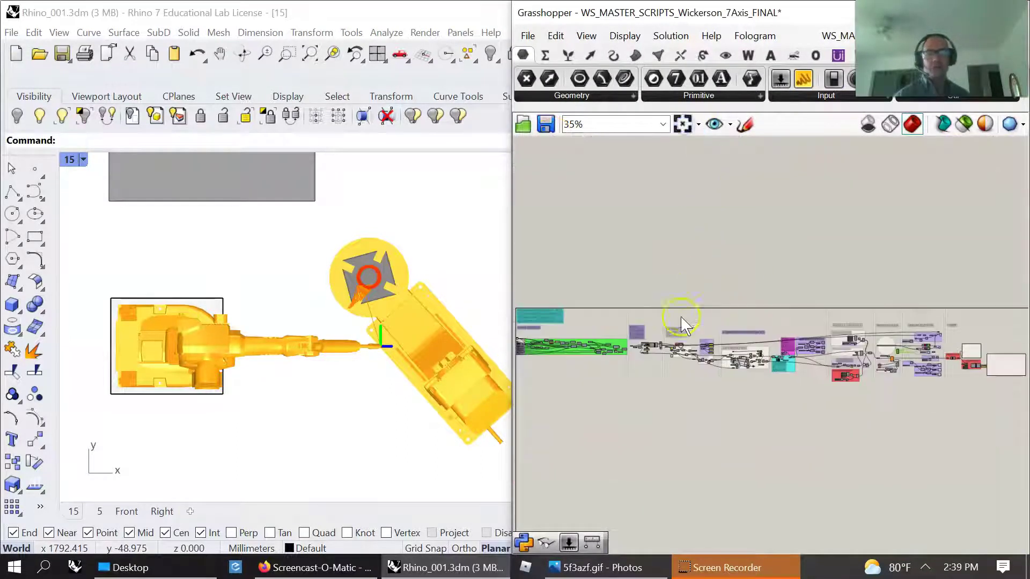
# Review the fabrication strategy and robot targets sections, and examine the Program simulation component in the robot data section.
pyautogui.scroll(2, 756, 379)
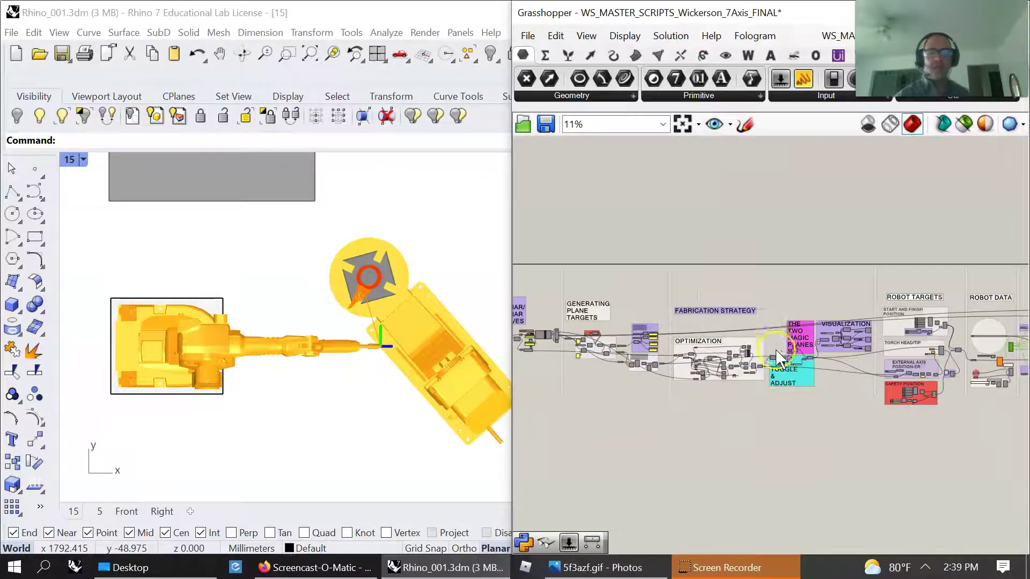
pyautogui.scroll(-2, 859, 386)
pyautogui.scroll(5, 957, 402)
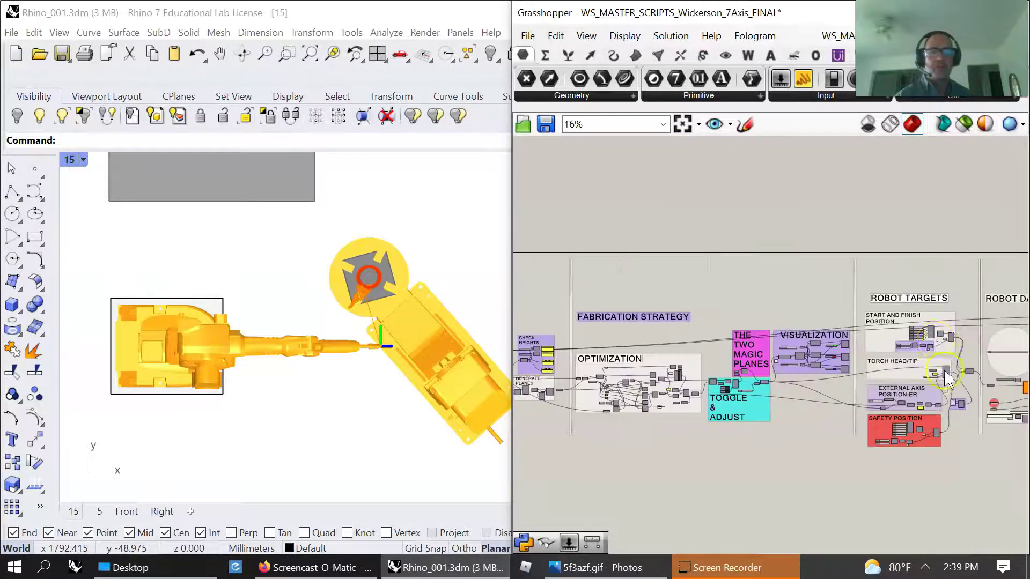
pyautogui.scroll(-5, 915, 387)
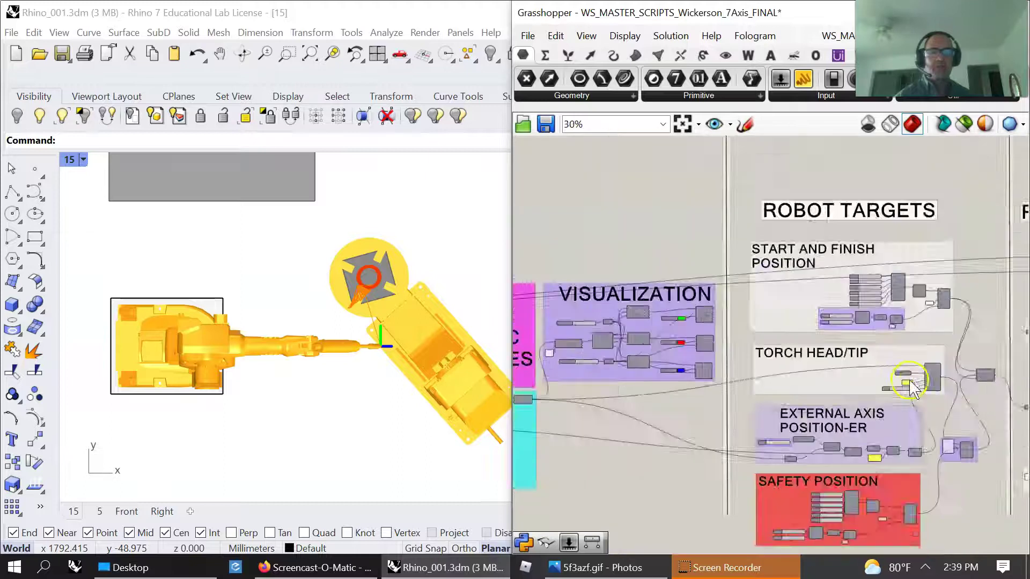
pyautogui.scroll(2, 880, 378)
pyautogui.scroll(2, 869, 376)
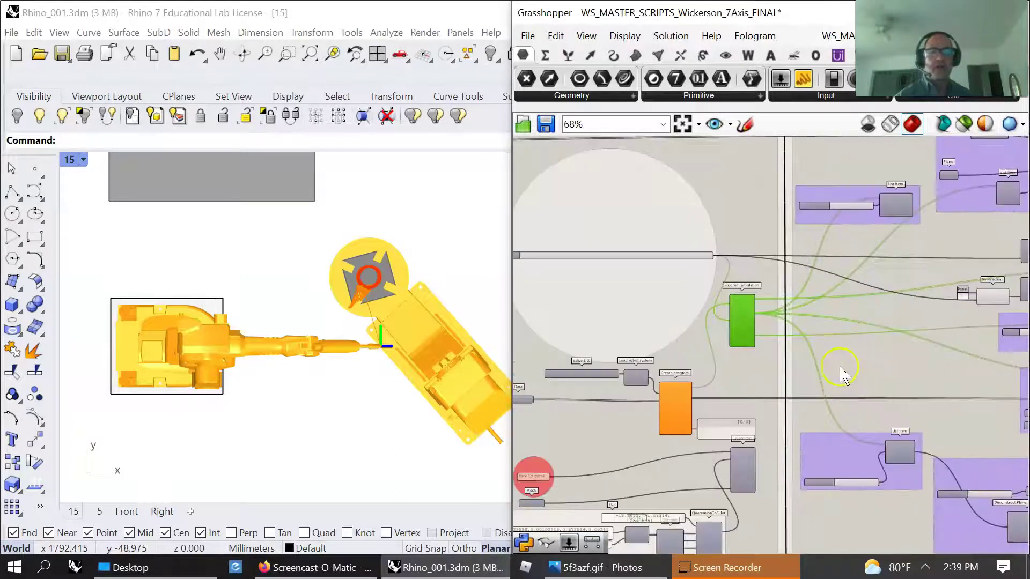
pyautogui.scroll(3, 740, 368)
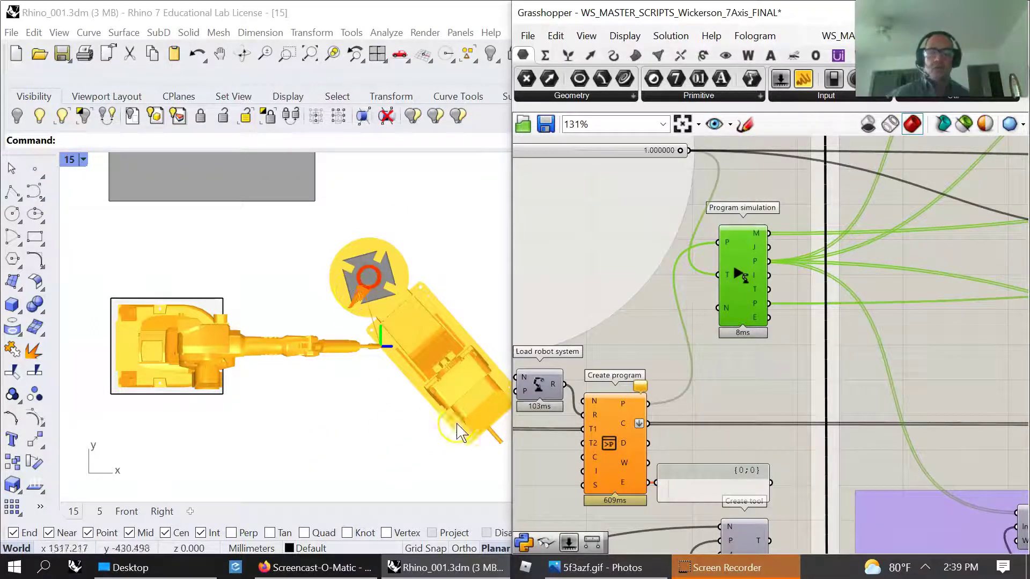
# Trace the definition back from ROBOT DATA through the ROBOT TARGETS groups to the TOGGLE & ADJUST group.
pyautogui.scroll(-5, 671, 411)
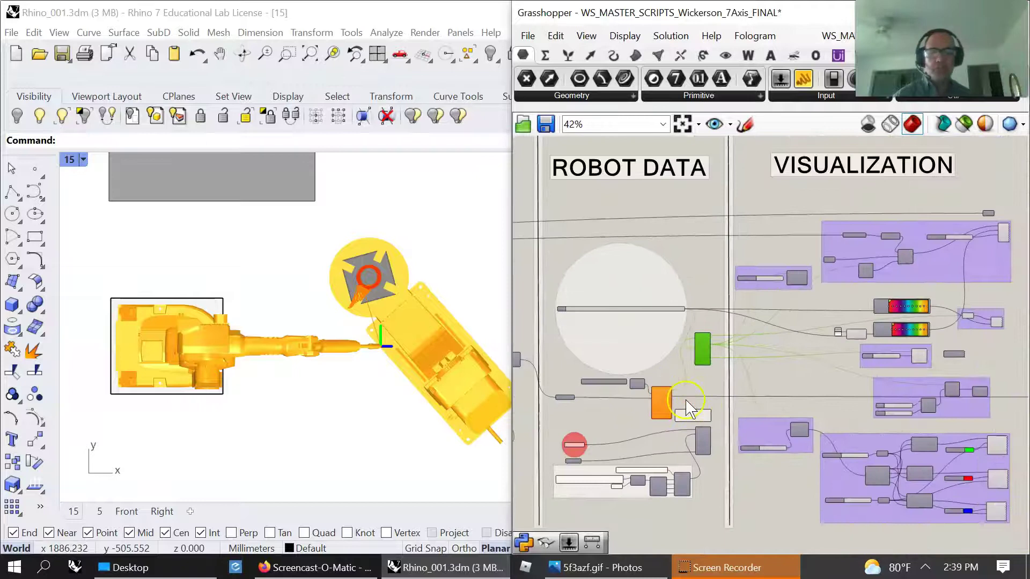
pyautogui.moveTo(684, 410); pyautogui.dragTo(794, 417, button='right')
pyautogui.scroll(-2, 770, 359)
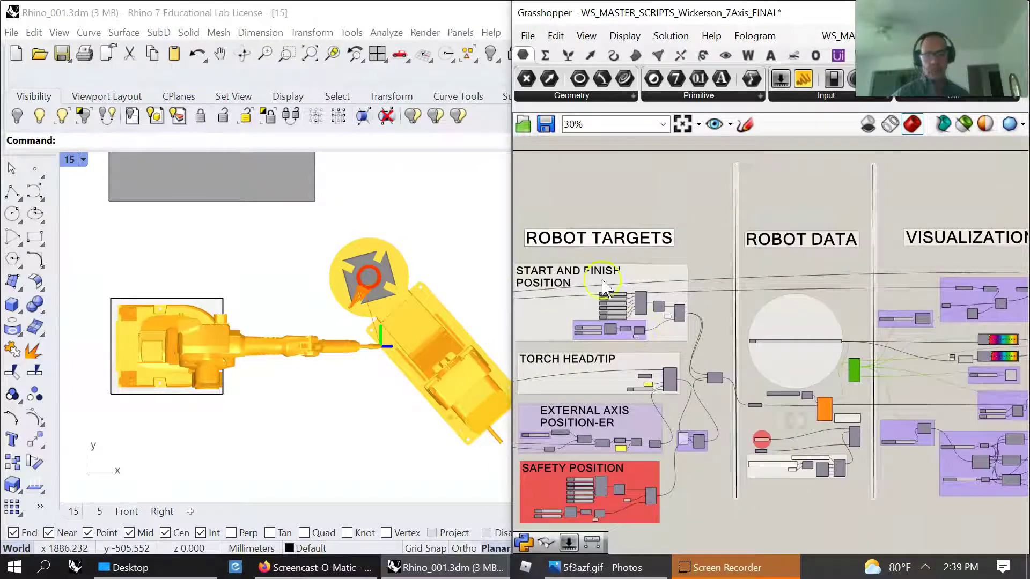
pyautogui.moveTo(630, 401); pyautogui.dragTo(735, 362, button='right')
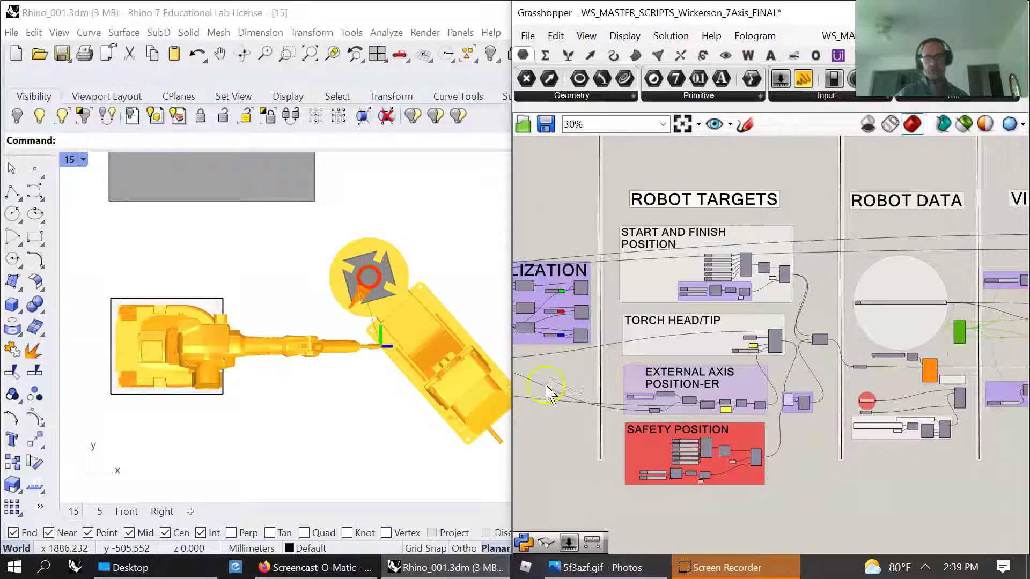
pyautogui.moveTo(547, 392); pyautogui.dragTo(747, 333, button='right')
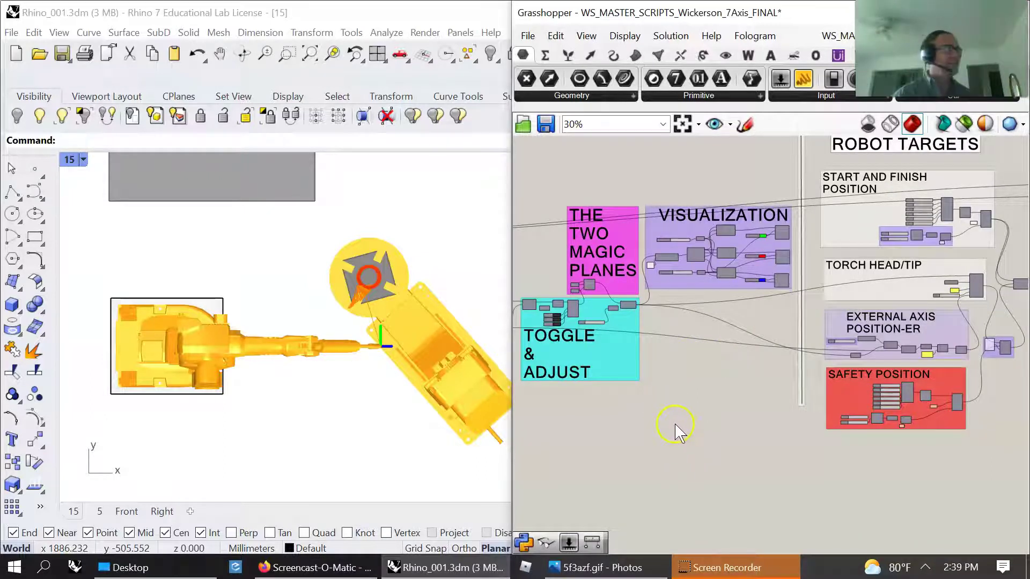
# Follow the definition back through the fabrication strategy and plane target sections to the PART DESIGN section at its start.
pyautogui.scroll(-2, 663, 406)
pyautogui.moveTo(639, 428); pyautogui.dragTo(781, 474, button='right')
pyautogui.moveTo(686, 461); pyautogui.dragTo(799, 485, button='right')
pyautogui.moveTo(652, 449); pyautogui.dragTo(880, 451, button='right')
pyautogui.scroll(-1, 824, 432)
pyautogui.scroll(-1, 815, 435)
pyautogui.moveTo(805, 432); pyautogui.dragTo(772, 412, button='right')
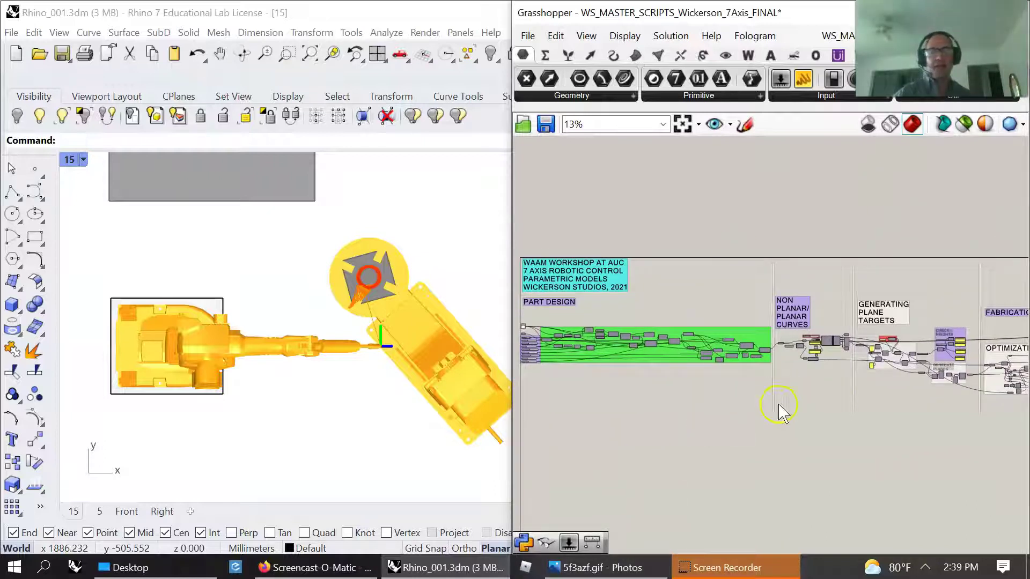
# Return to the fabrication strategy section and examine THE TWO MAGIC PLANES group with its Plane components.
pyautogui.moveTo(890, 428); pyautogui.dragTo(633, 428, button='right')
pyautogui.scroll(-1, 634, 427)
pyautogui.moveTo(775, 427); pyautogui.dragTo(658, 422, button='right')
pyautogui.scroll(3, 695, 378)
pyautogui.scroll(10, 713, 382)
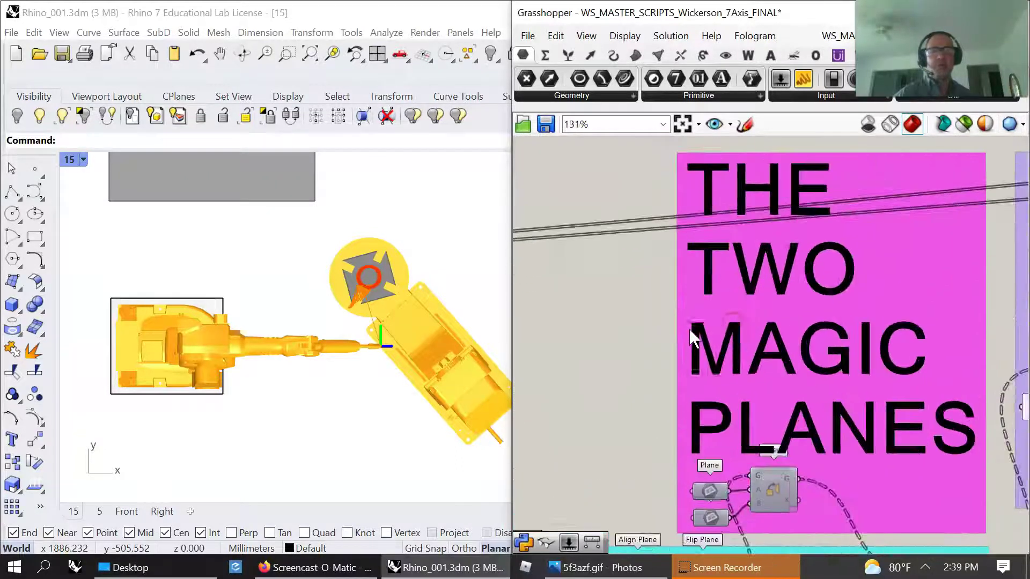
pyautogui.moveTo(714, 340); pyautogui.dragTo(700, 340, button='right')
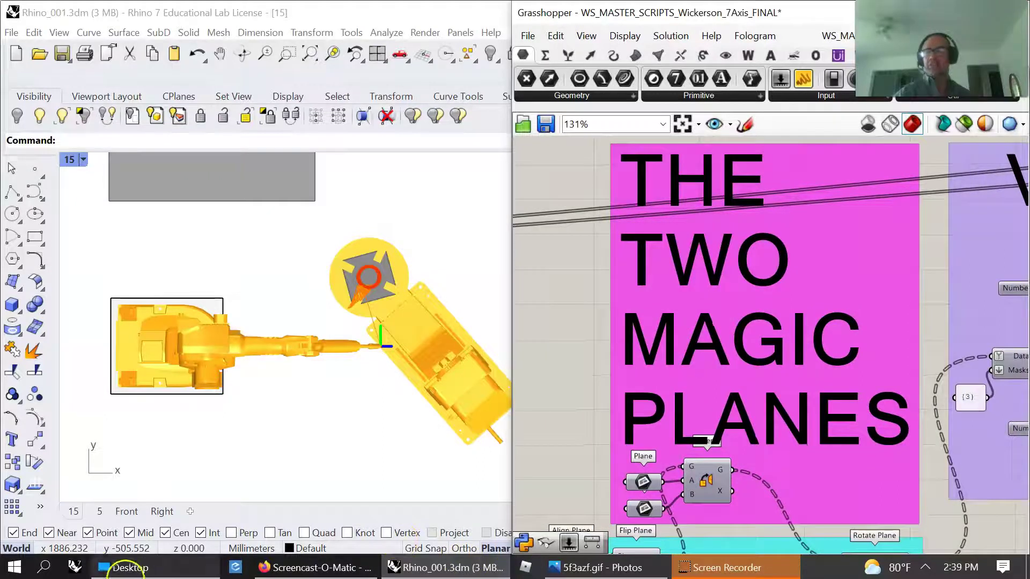